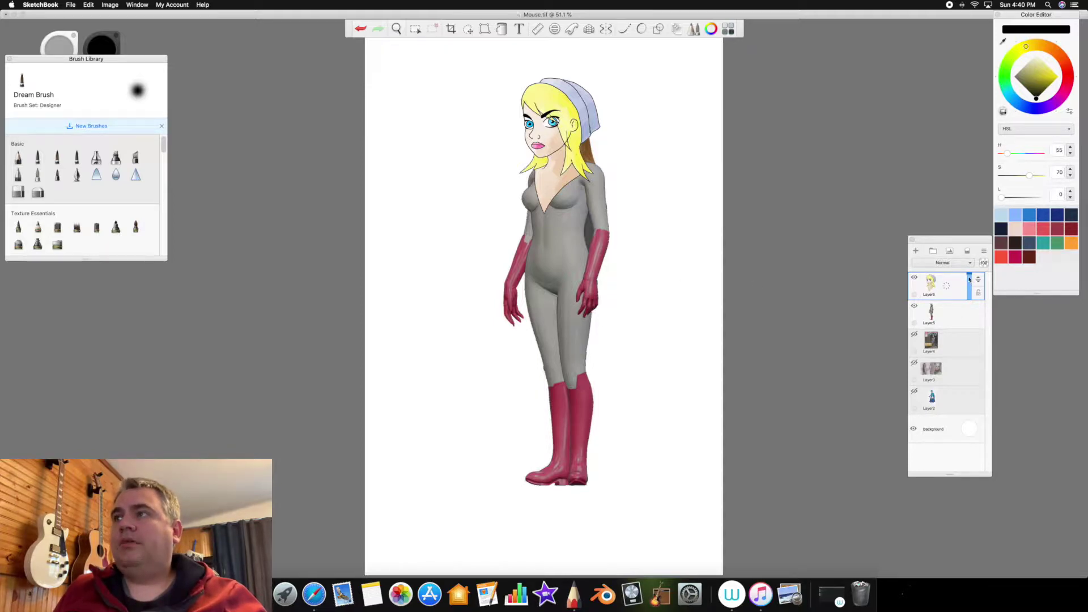
# - Reduce the coloured head drawing's layer opacity to about 43% and hide the full-body layer beneath it
pyautogui.click(947, 315)
pyautogui.click(967, 291)
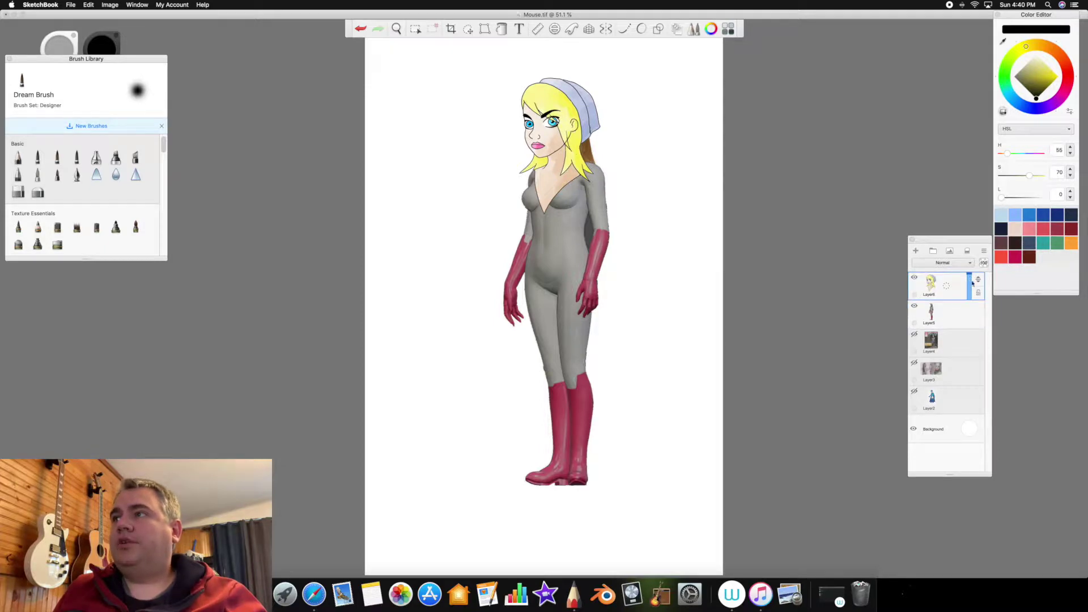
pyautogui.moveTo(969, 278); pyautogui.dragTo(969, 288)
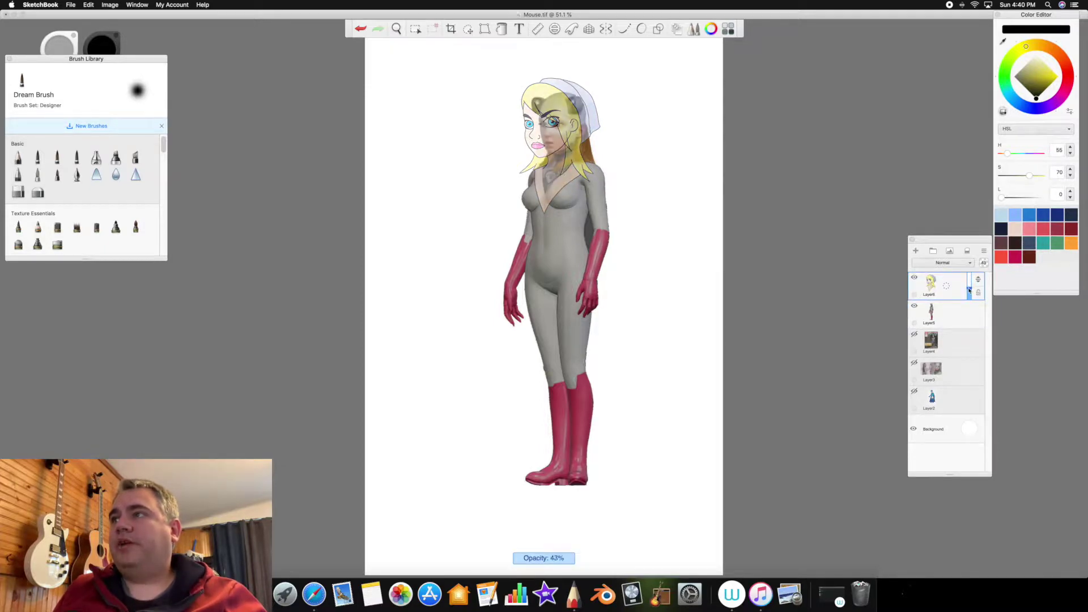
pyautogui.click(914, 307)
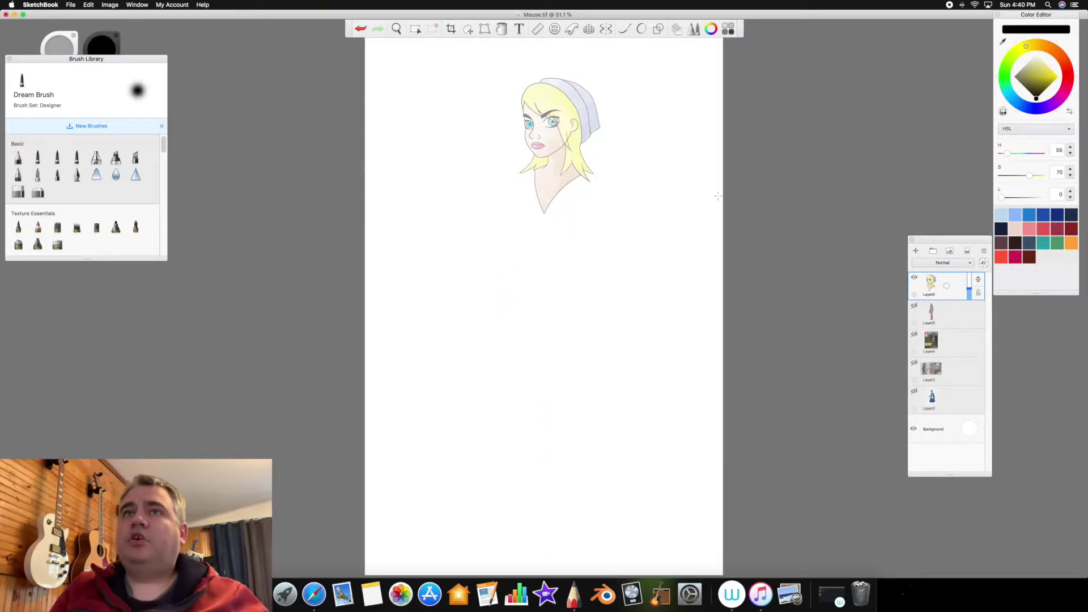
# - Choose the Pencil brush, add a new layer above the head drawing, and fade the head layer further to serve as a tracing guide
pyautogui.click(18, 157)
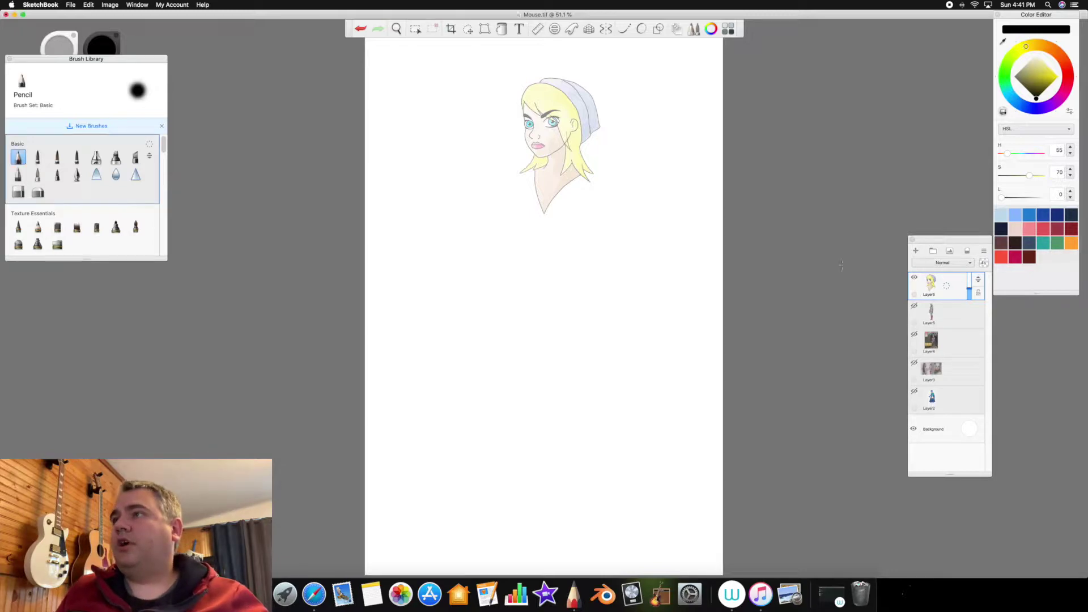
pyautogui.click(916, 250)
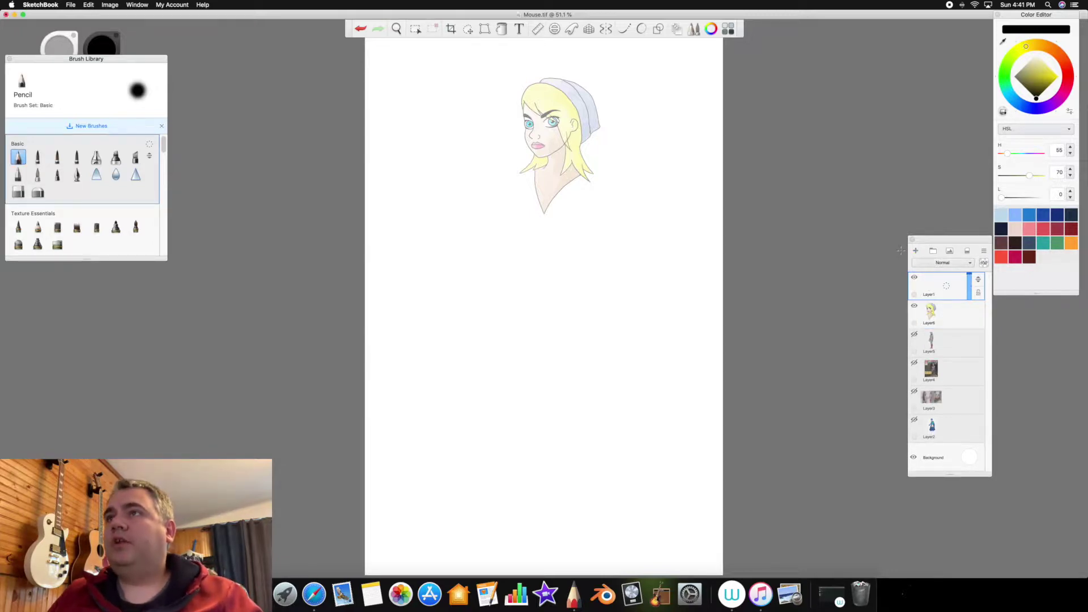
pyautogui.scroll(5, 571, 82)
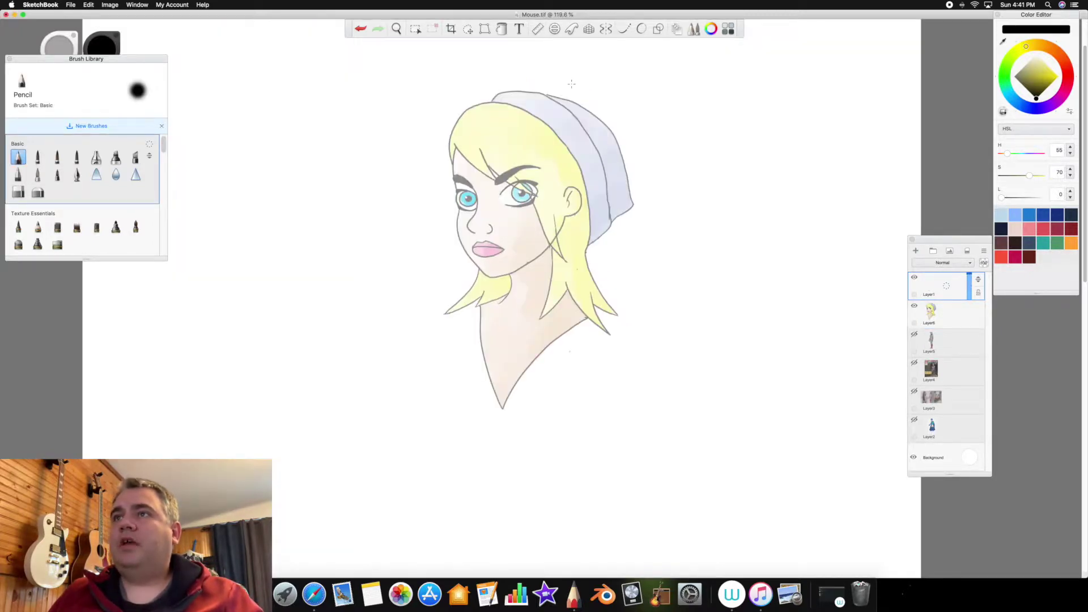
pyautogui.scroll(4, 571, 83)
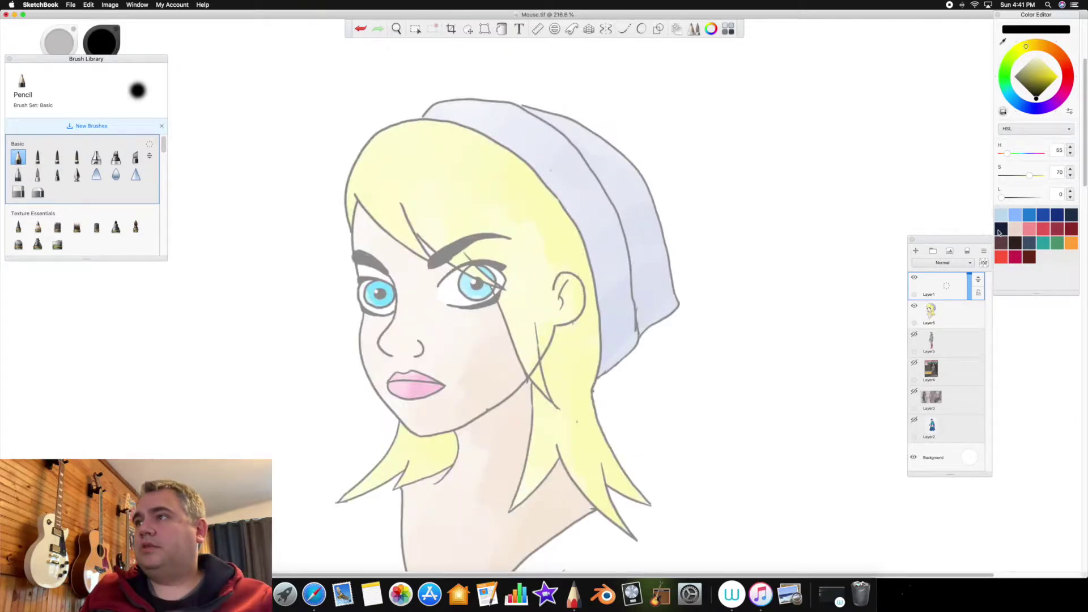
pyautogui.click(955, 308)
pyautogui.moveTo(973, 313); pyautogui.dragTo(972, 320)
pyautogui.click(945, 282)
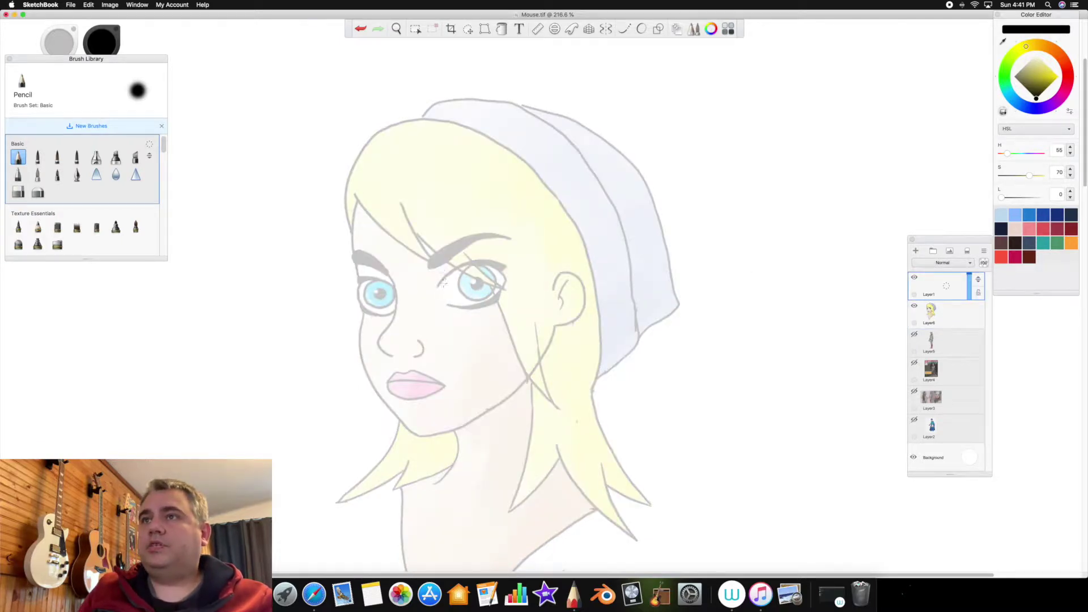
# - Sketch the lids and lashes around both eyes on the new layer, following the faded reference
pyautogui.moveTo(438, 288)
pyautogui.mouseDown()
pyautogui.moveTo(465, 264)
pyautogui.moveTo(508, 277)
pyautogui.moveTo(479, 309)
pyautogui.moveTo(442, 305)
pyautogui.moveTo(470, 306)
pyautogui.mouseUp()
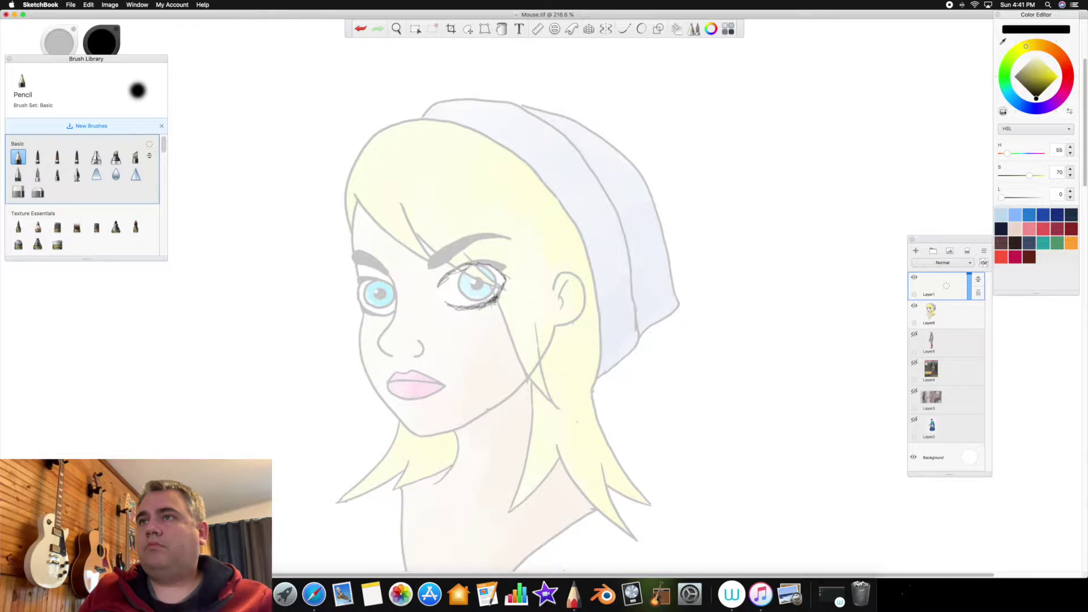
pyautogui.moveTo(502, 266); pyautogui.dragTo(479, 261)
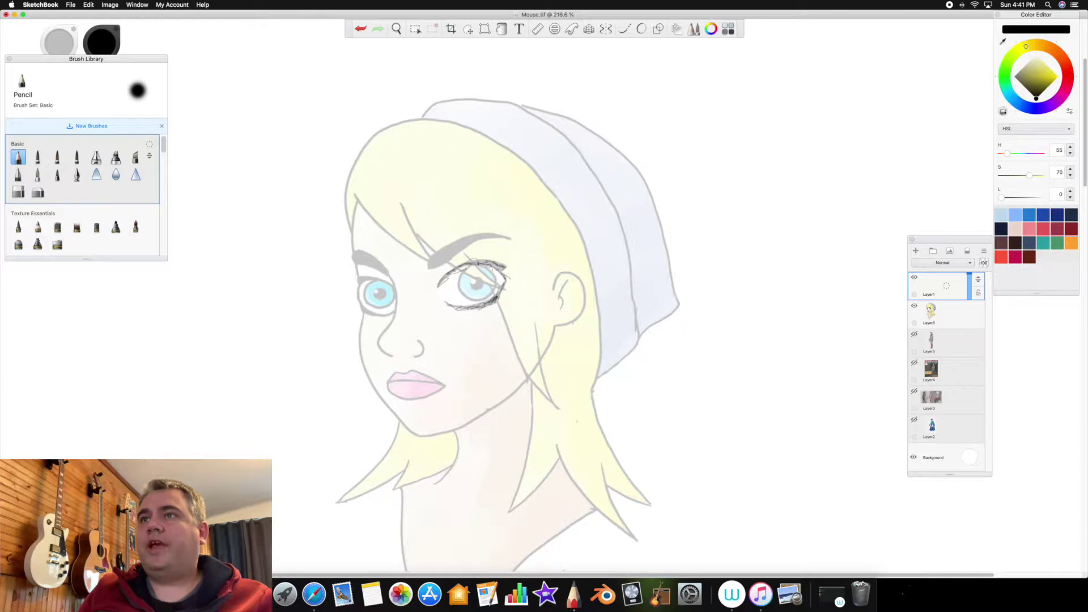
pyautogui.moveTo(394, 286)
pyautogui.mouseDown()
pyautogui.moveTo(359, 280)
pyautogui.moveTo(363, 292)
pyautogui.moveTo(356, 285)
pyautogui.moveTo(366, 308)
pyautogui.moveTo(392, 308)
pyautogui.moveTo(360, 313)
pyautogui.mouseUp()
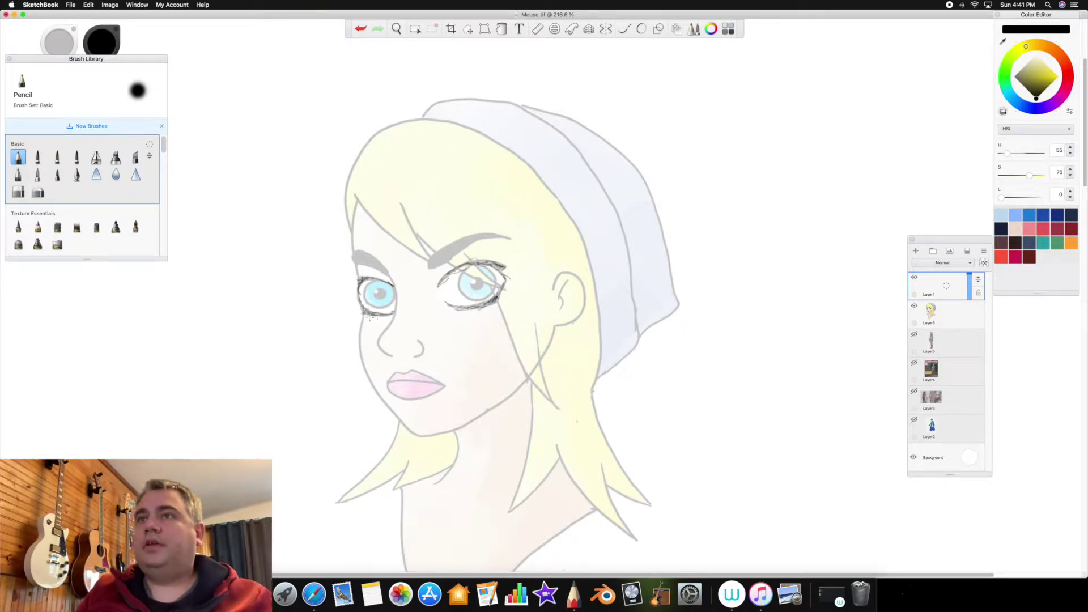
# - Trace the face contour from the far cheek around the chin to the ear, and sketch the ear with its inner fold
pyautogui.moveTo(364, 319)
pyautogui.mouseDown()
pyautogui.moveTo(367, 378)
pyautogui.moveTo(408, 431)
pyautogui.moveTo(428, 431)
pyautogui.moveTo(420, 439)
pyautogui.moveTo(461, 432)
pyautogui.moveTo(450, 430)
pyautogui.moveTo(520, 391)
pyautogui.moveTo(556, 323)
pyautogui.mouseUp()
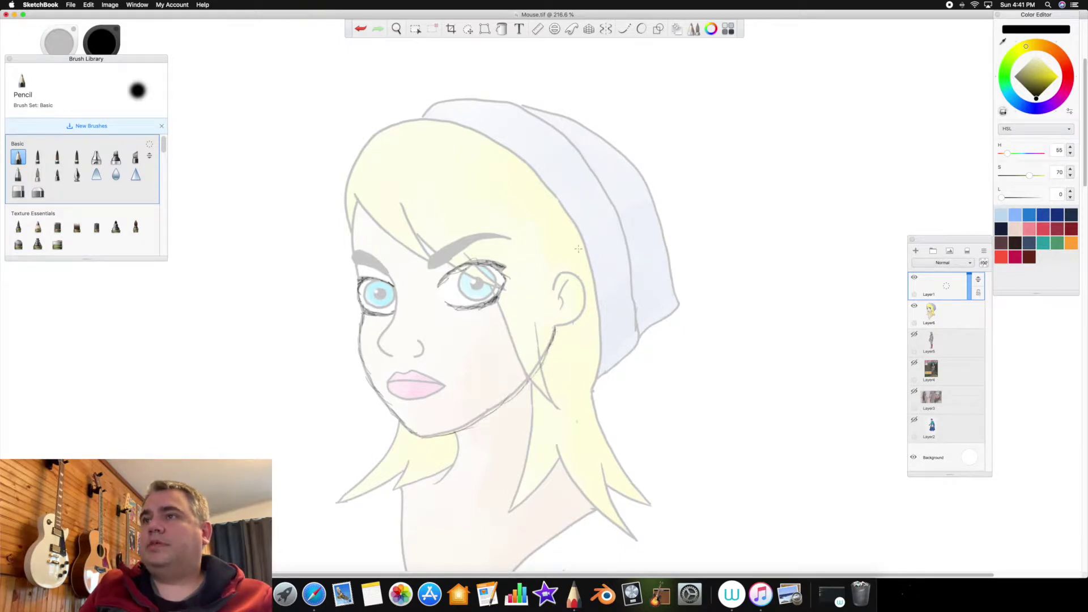
pyautogui.moveTo(552, 286)
pyautogui.mouseDown()
pyautogui.moveTo(573, 273)
pyautogui.moveTo(585, 297)
pyautogui.moveTo(553, 327)
pyautogui.mouseUp()
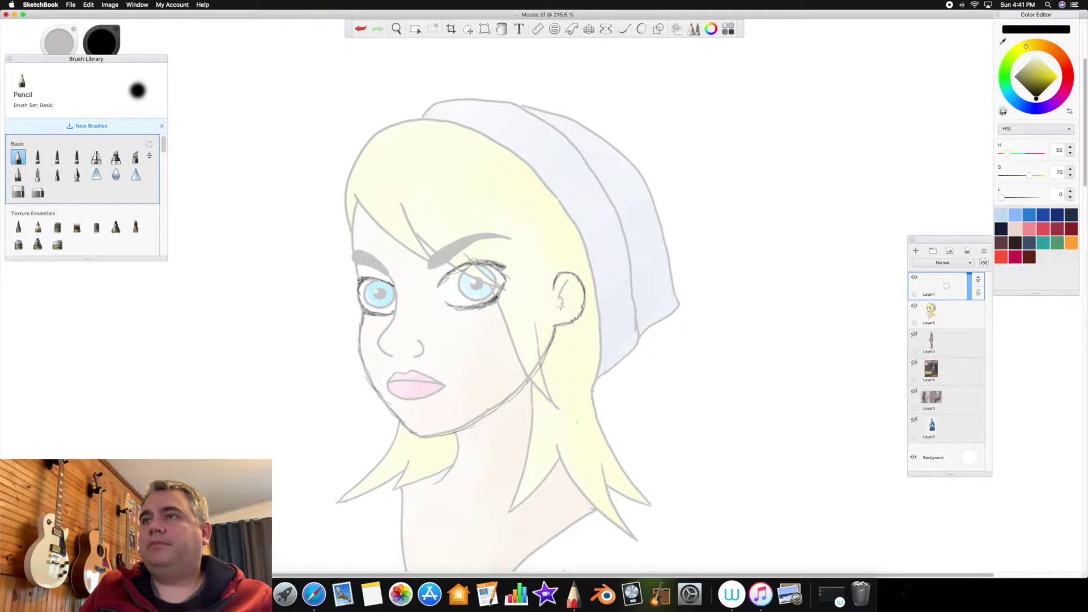
pyautogui.moveTo(559, 296); pyautogui.dragTo(567, 280)
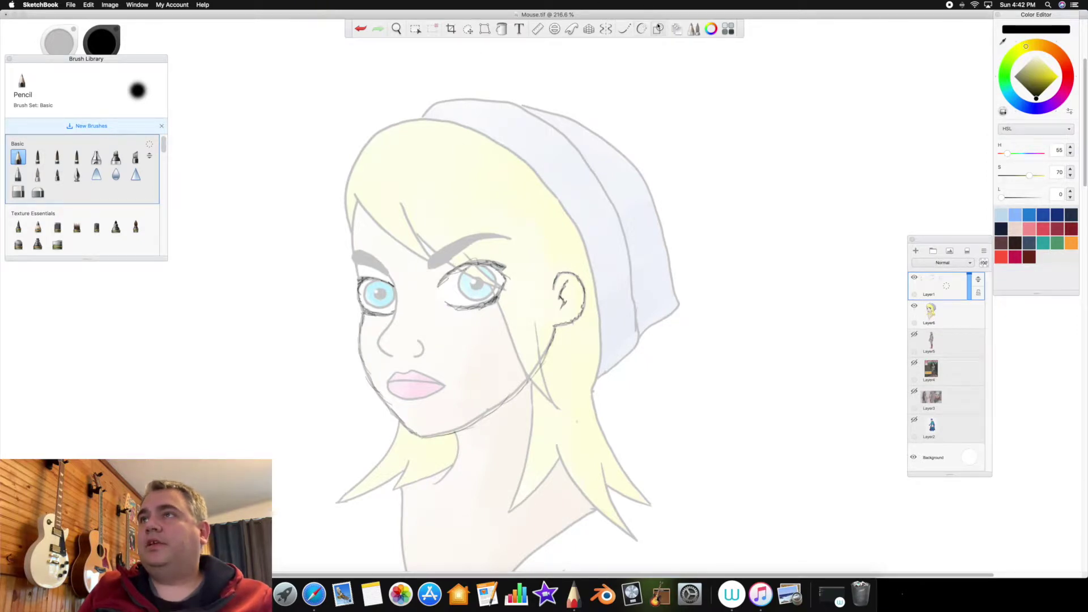
# - Draw the round irises of both eyes with the ellipse guide set to a circle and sized to each reference iris
pyautogui.click(555, 29)
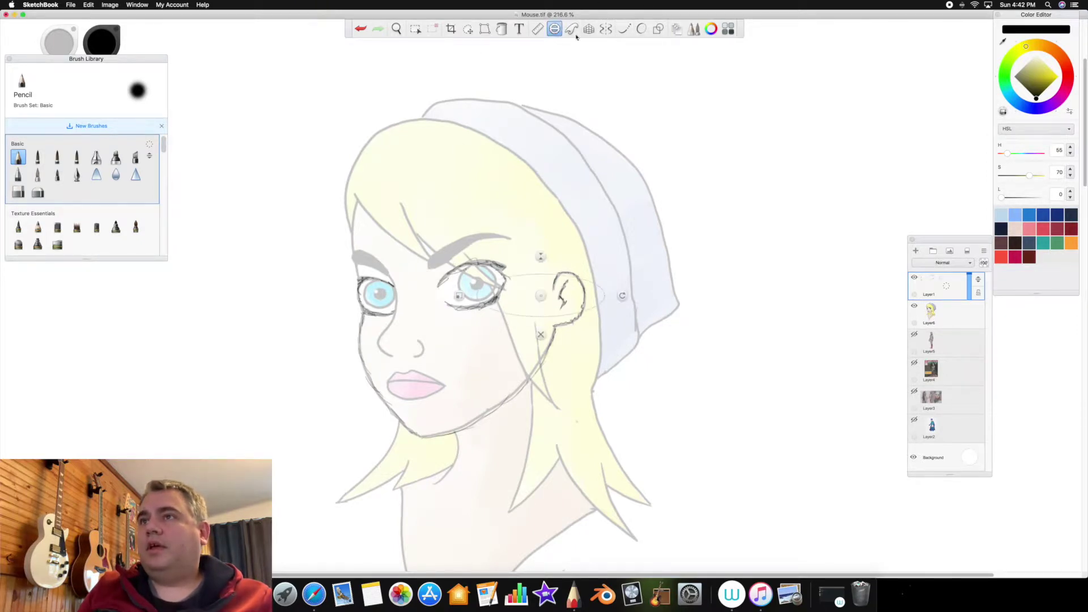
pyautogui.doubleClick(541, 256)
pyautogui.moveTo(541, 296); pyautogui.dragTo(477, 283)
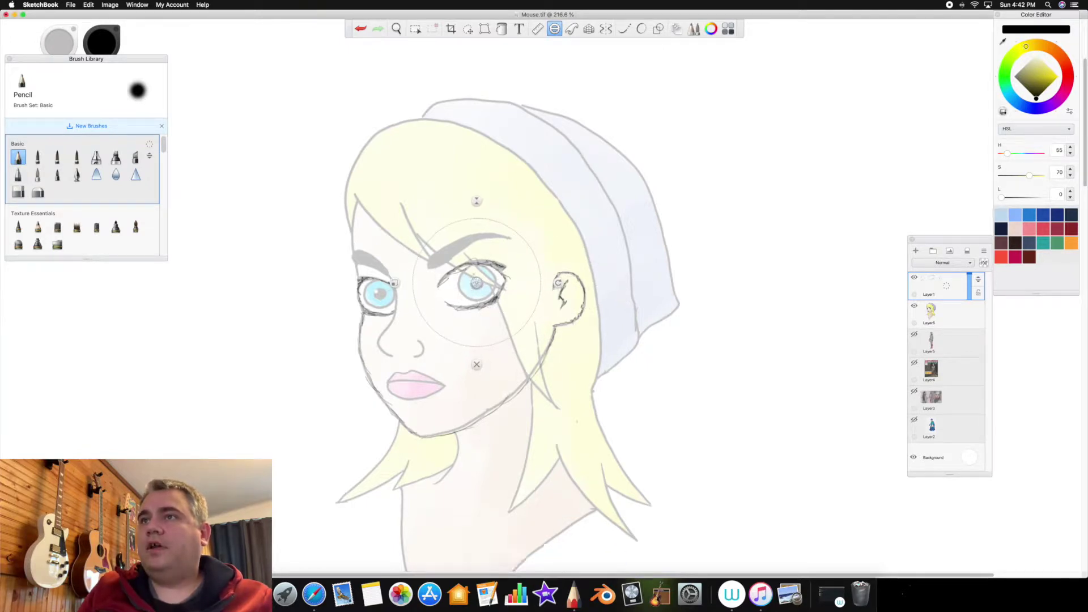
pyautogui.moveTo(395, 283)
pyautogui.mouseDown()
pyautogui.moveTo(453, 283)
pyautogui.moveTo(476, 264)
pyautogui.moveTo(485, 299)
pyautogui.moveTo(468, 266)
pyautogui.moveTo(437, 287)
pyautogui.moveTo(381, 294)
pyautogui.mouseUp()
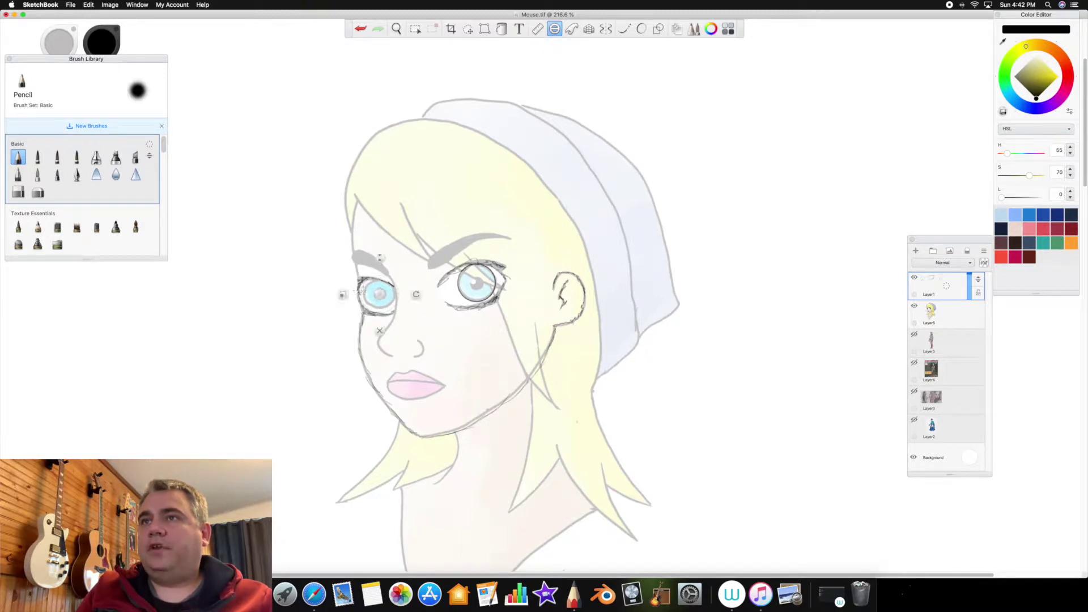
pyautogui.moveTo(347, 294); pyautogui.dragTo(352, 294)
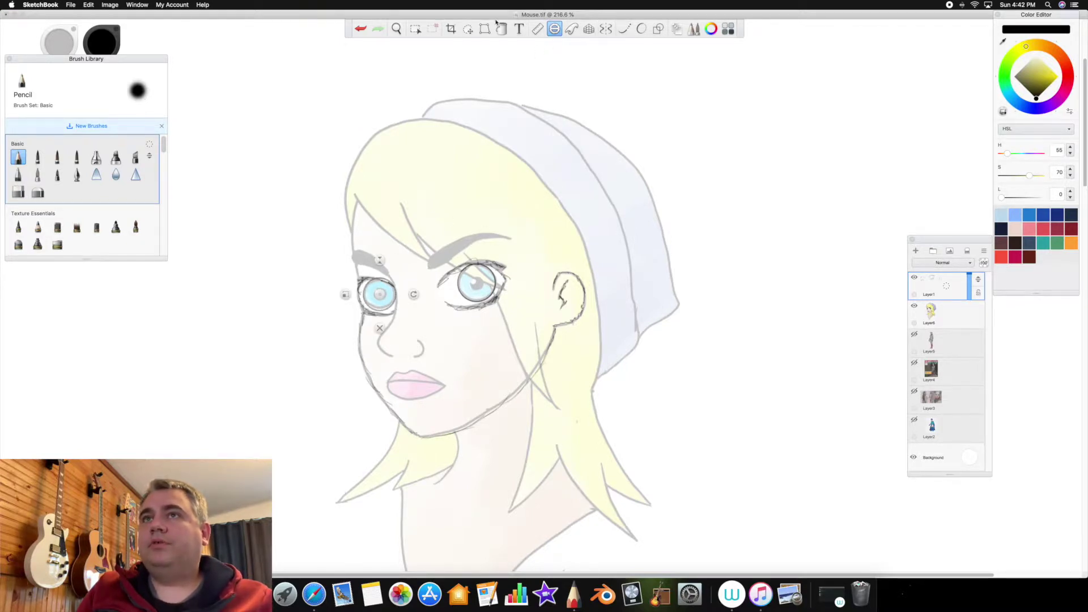
pyautogui.click(554, 28)
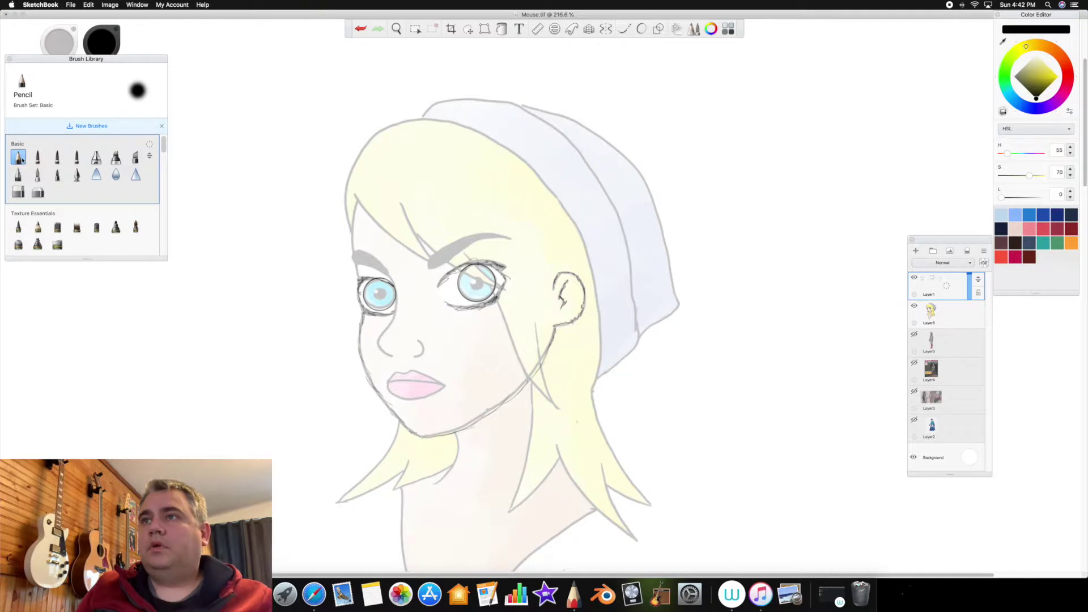
# - Pencil in the pupils of both eyes, the nose with its nostril, and the outline of the lips
pyautogui.moveTo(478, 287); pyautogui.dragTo(482, 281)
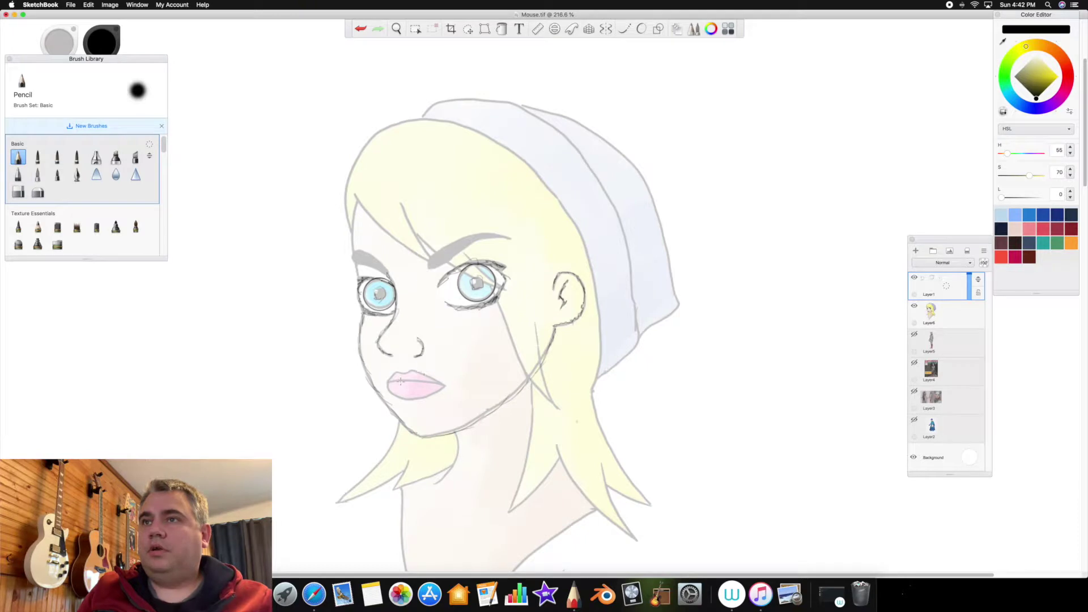
pyautogui.moveTo(389, 381)
pyautogui.mouseDown()
pyautogui.moveTo(446, 387)
pyautogui.moveTo(432, 395)
pyautogui.mouseUp()
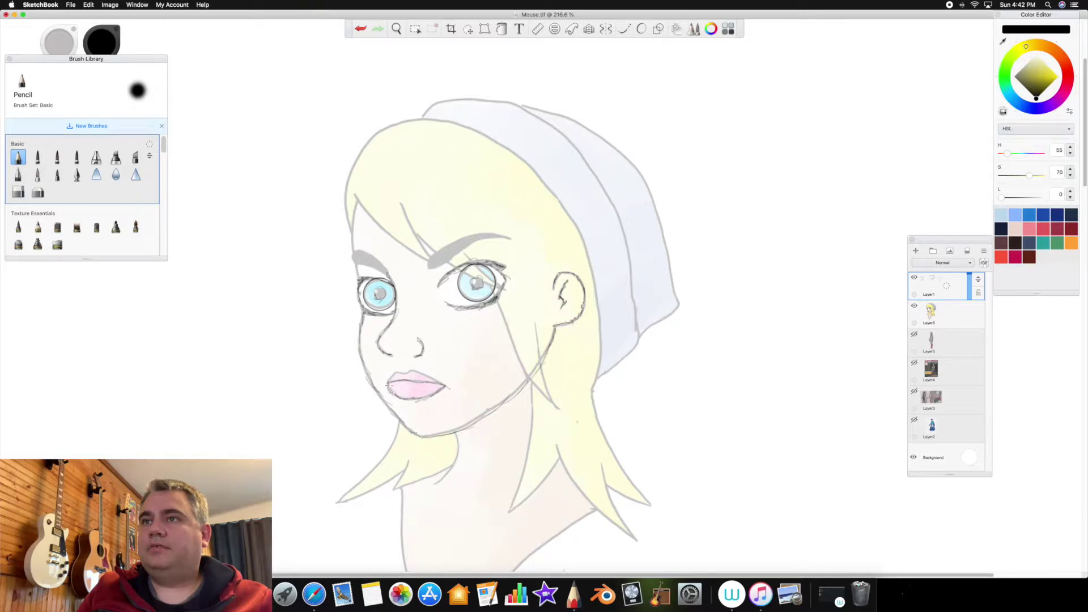
pyautogui.moveTo(416, 369); pyautogui.dragTo(445, 387)
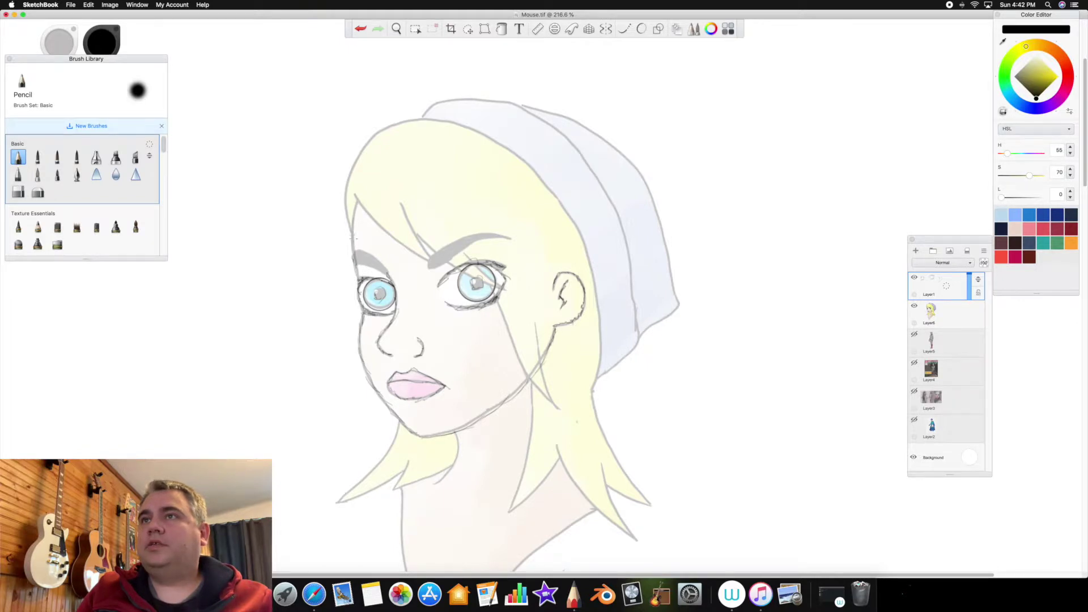
# - Sketch the rounded skull outline from the forehead over the crown and down toward the ear, ignoring the reference hair and hat
pyautogui.moveTo(390, 172); pyautogui.dragTo(398, 155)
pyautogui.moveTo(370, 181)
pyautogui.mouseDown()
pyautogui.moveTo(405, 170)
pyautogui.moveTo(434, 130)
pyautogui.moveTo(408, 147)
pyautogui.moveTo(455, 135)
pyautogui.mouseUp()
pyautogui.moveTo(435, 140)
pyautogui.mouseDown()
pyautogui.moveTo(484, 131)
pyautogui.moveTo(504, 139)
pyautogui.mouseUp()
pyautogui.moveTo(591, 292)
pyautogui.mouseDown()
pyautogui.moveTo(598, 237)
pyautogui.moveTo(579, 177)
pyautogui.moveTo(540, 143)
pyautogui.moveTo(474, 135)
pyautogui.mouseUp()
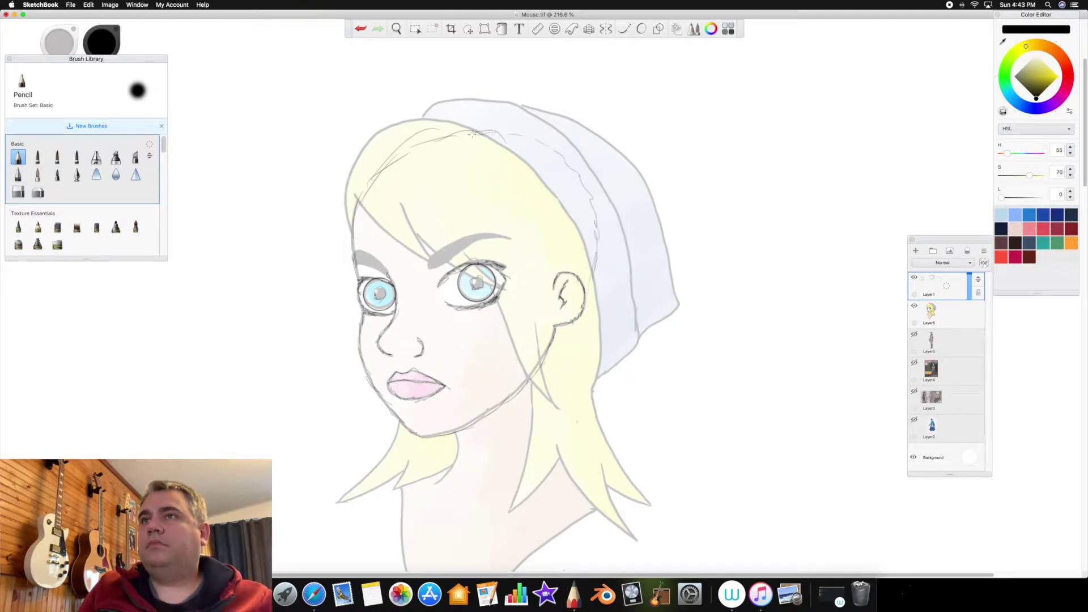
pyautogui.moveTo(357, 203)
pyautogui.mouseDown()
pyautogui.moveTo(417, 139)
pyautogui.moveTo(448, 133)
pyautogui.mouseUp()
pyautogui.moveTo(435, 138); pyautogui.dragTo(524, 140)
# - Sketch both sides of the neck with a curved base line, plus the pointed hair strands falling behind it
pyautogui.moveTo(456, 432)
pyautogui.mouseDown()
pyautogui.moveTo(443, 487)
pyautogui.moveTo(492, 491)
pyautogui.moveTo(564, 452)
pyautogui.moveTo(546, 476)
pyautogui.mouseUp()
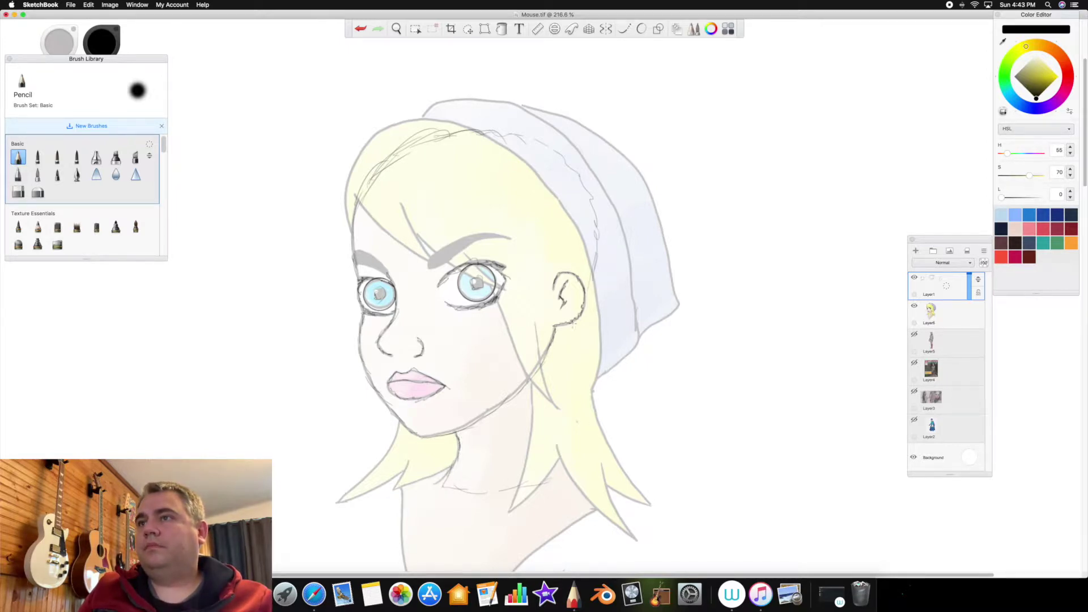
pyautogui.moveTo(564, 331)
pyautogui.mouseDown()
pyautogui.moveTo(537, 433)
pyautogui.moveTo(545, 451)
pyautogui.moveTo(544, 406)
pyautogui.moveTo(552, 459)
pyautogui.mouseUp()
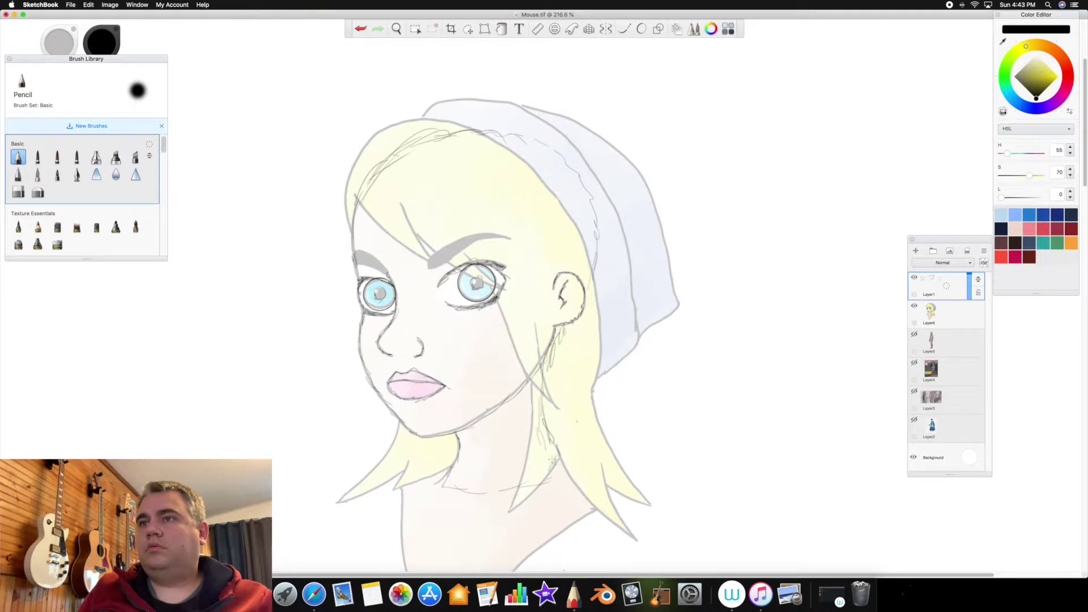
pyautogui.moveTo(518, 492); pyautogui.dragTo(470, 494)
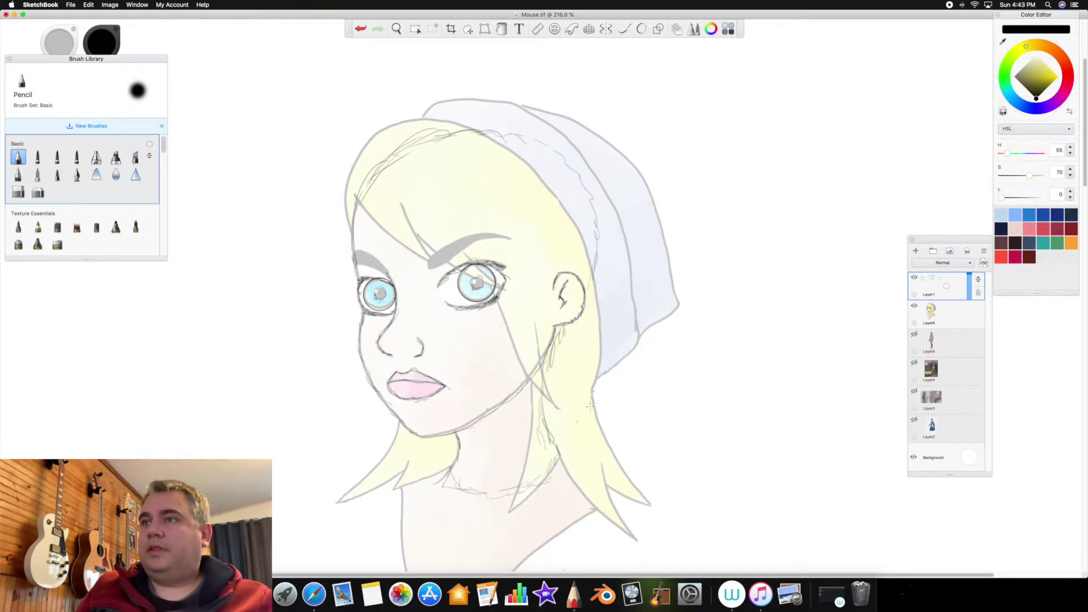
pyautogui.moveTo(592, 383)
pyautogui.mouseDown()
pyautogui.moveTo(651, 504)
pyautogui.moveTo(611, 490)
pyautogui.moveTo(602, 464)
pyautogui.moveTo(634, 540)
pyautogui.moveTo(596, 503)
pyautogui.mouseUp()
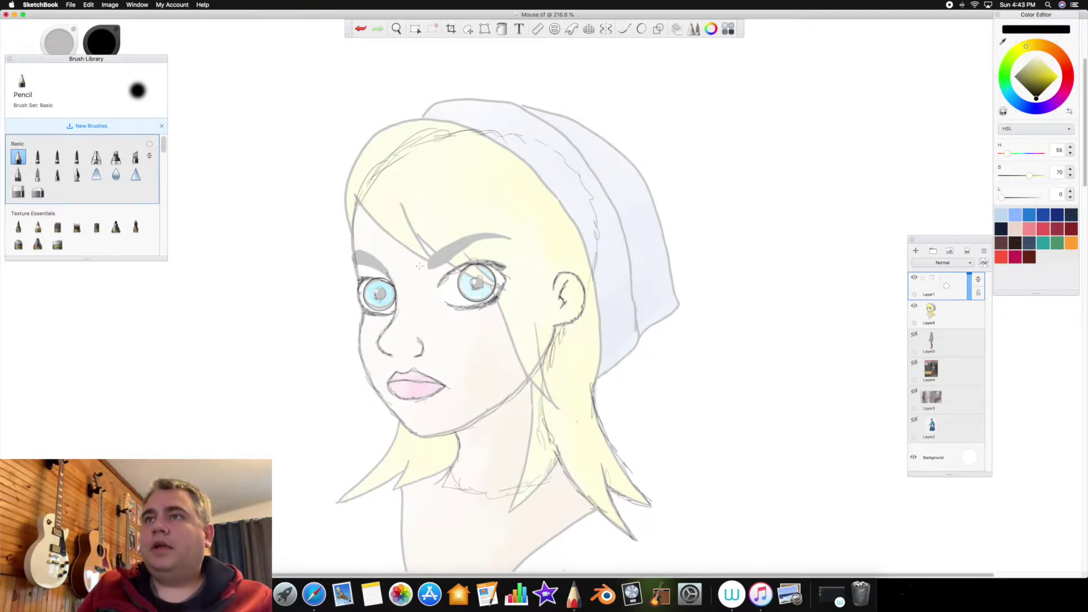
# - Outline and shade both eyebrows, and check the sketch with the reference head layer briefly hidden
pyautogui.moveTo(438, 269)
pyautogui.mouseDown()
pyautogui.moveTo(429, 261)
pyautogui.moveTo(479, 236)
pyautogui.moveTo(510, 237)
pyautogui.moveTo(434, 264)
pyautogui.moveTo(381, 268)
pyautogui.moveTo(353, 255)
pyautogui.moveTo(368, 251)
pyautogui.moveTo(389, 276)
pyautogui.mouseUp()
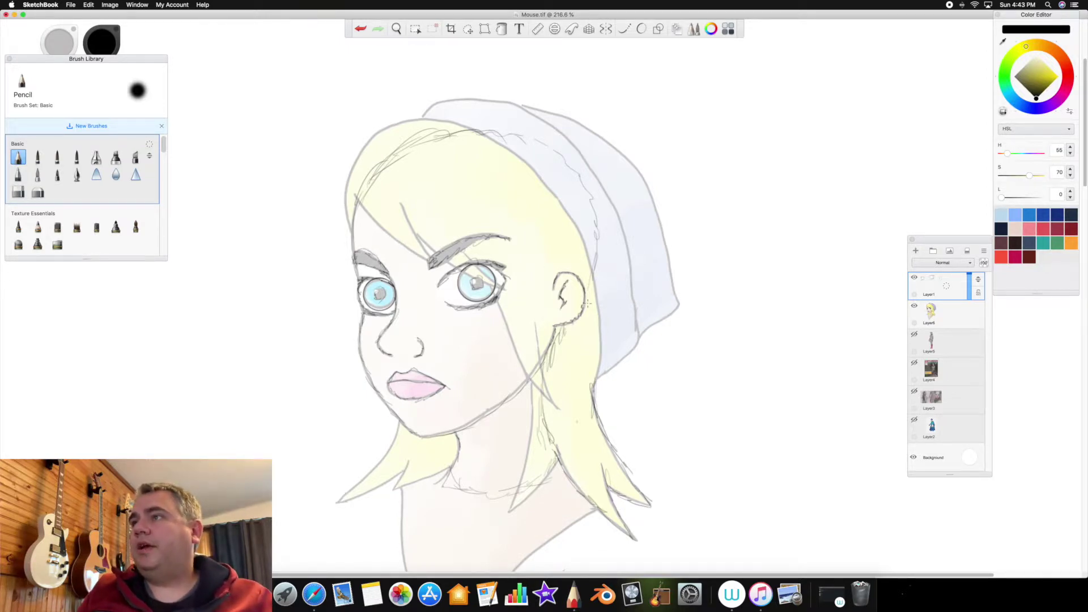
pyautogui.click(914, 306)
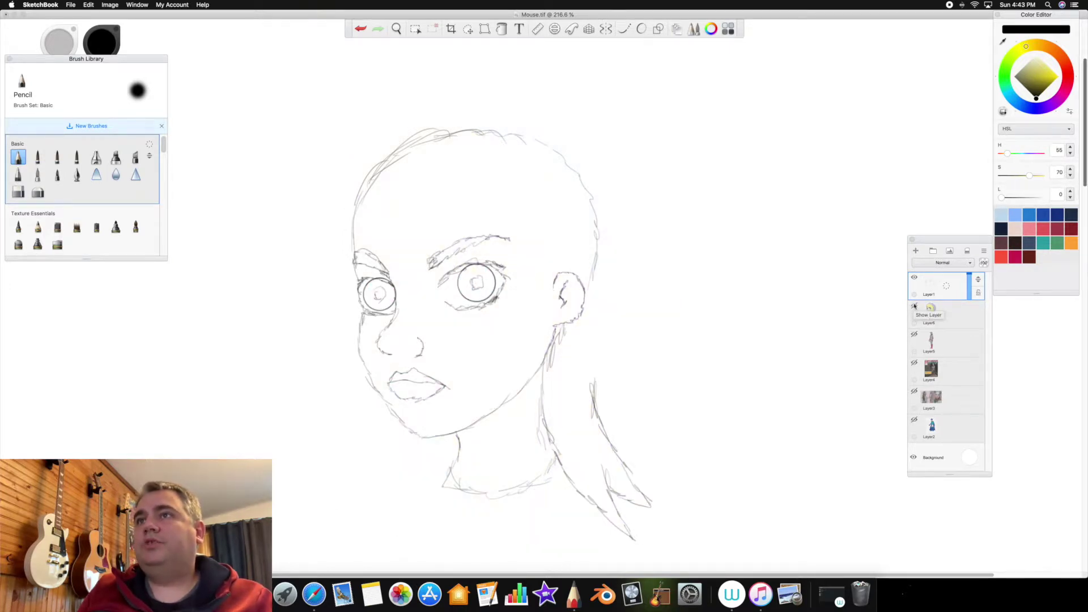
pyautogui.click(914, 306)
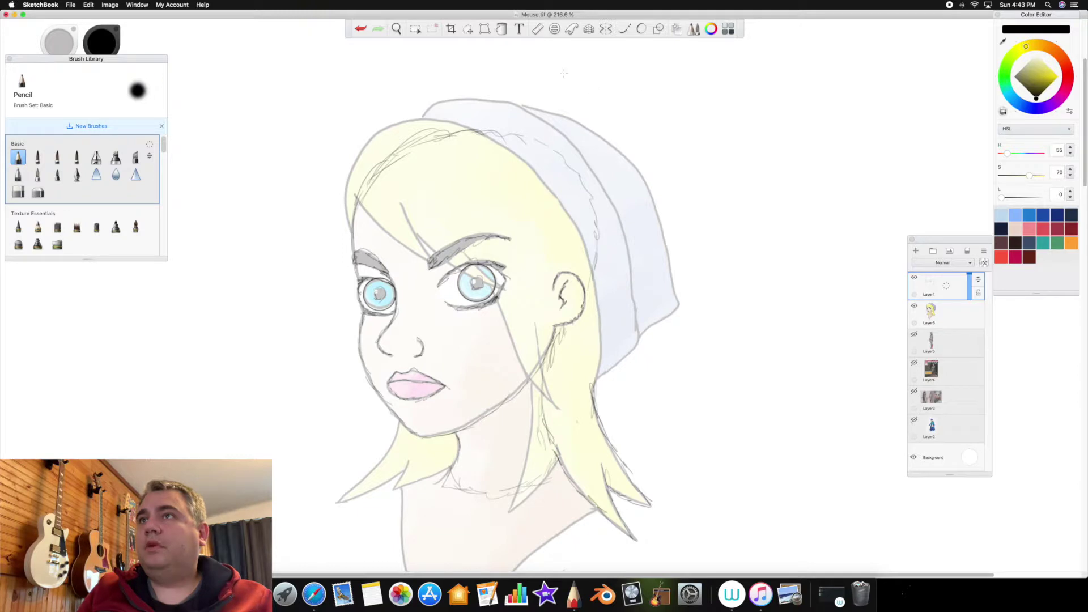
# - Lasso the sketched far eye together with its eyebrow, shift them slightly upward, and release the selection
pyautogui.click(468, 30)
pyautogui.moveTo(389, 312)
pyautogui.mouseDown()
pyautogui.moveTo(365, 320)
pyautogui.moveTo(352, 287)
pyautogui.moveTo(360, 278)
pyautogui.mouseUp()
pyautogui.moveTo(356, 276)
pyautogui.mouseDown()
pyautogui.moveTo(352, 256)
pyautogui.moveTo(376, 239)
pyautogui.moveTo(398, 272)
pyautogui.moveTo(400, 315)
pyautogui.mouseUp()
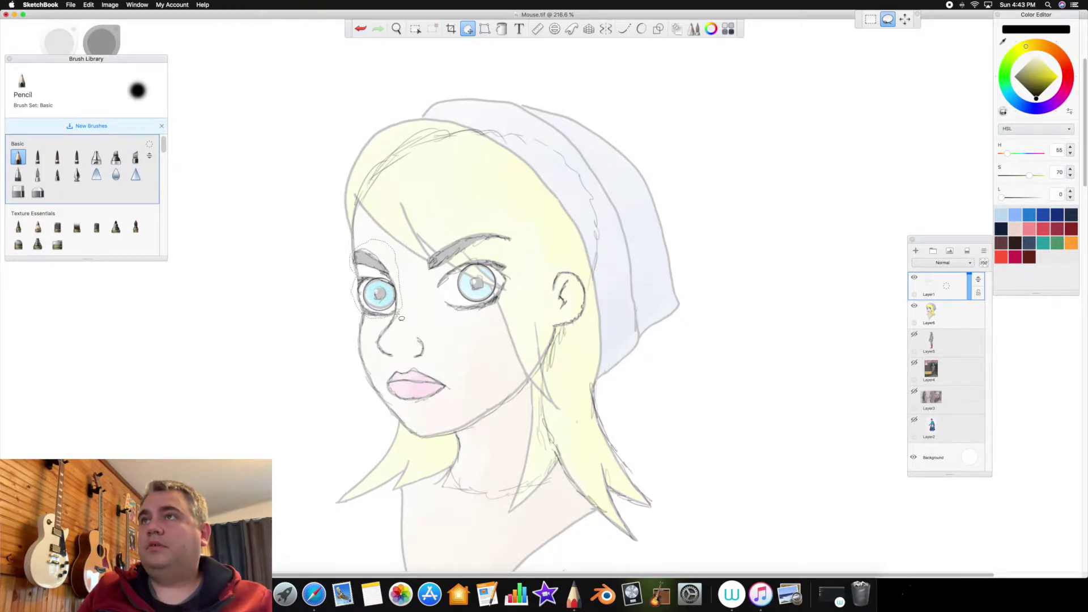
pyautogui.moveTo(550, 110); pyautogui.dragTo(549, 109)
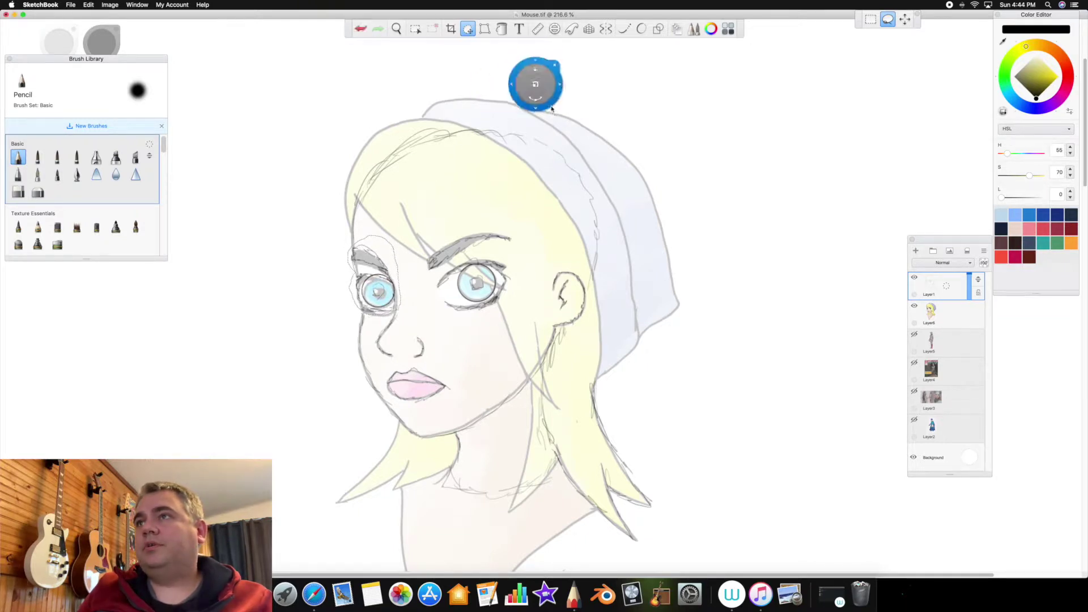
pyautogui.click(868, 227)
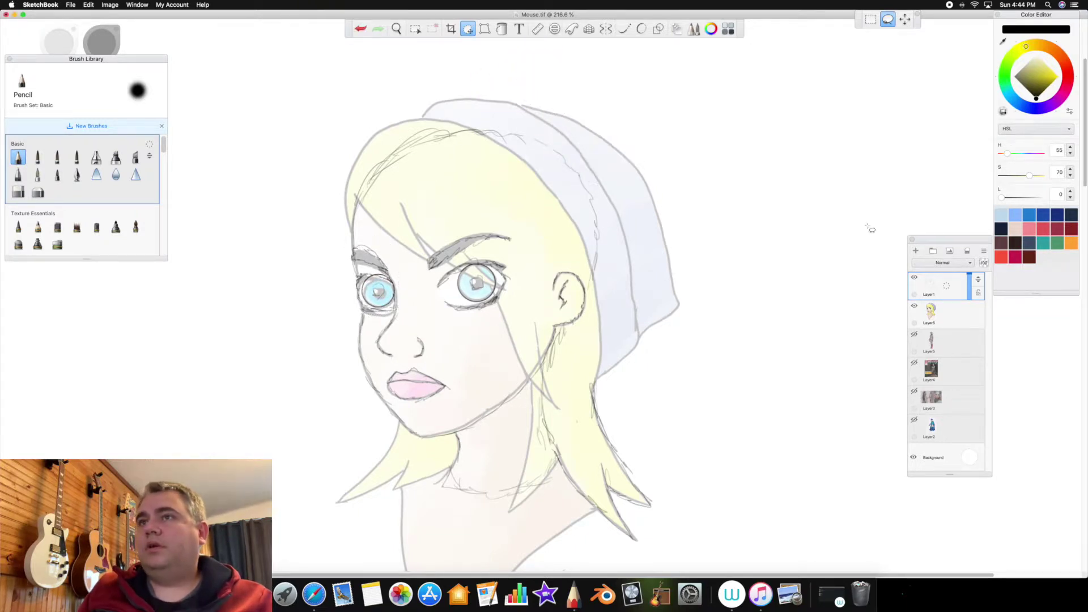
# - Hide the reference head layer and switch back to the Pencil brush to continue on the bare sketch
pyautogui.click(914, 306)
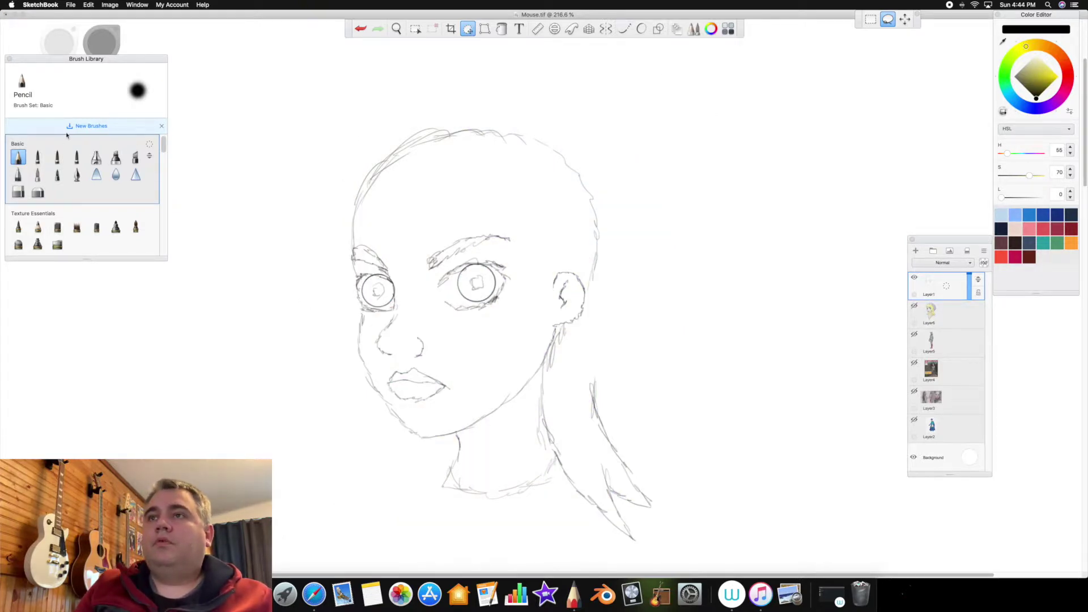
pyautogui.click(20, 158)
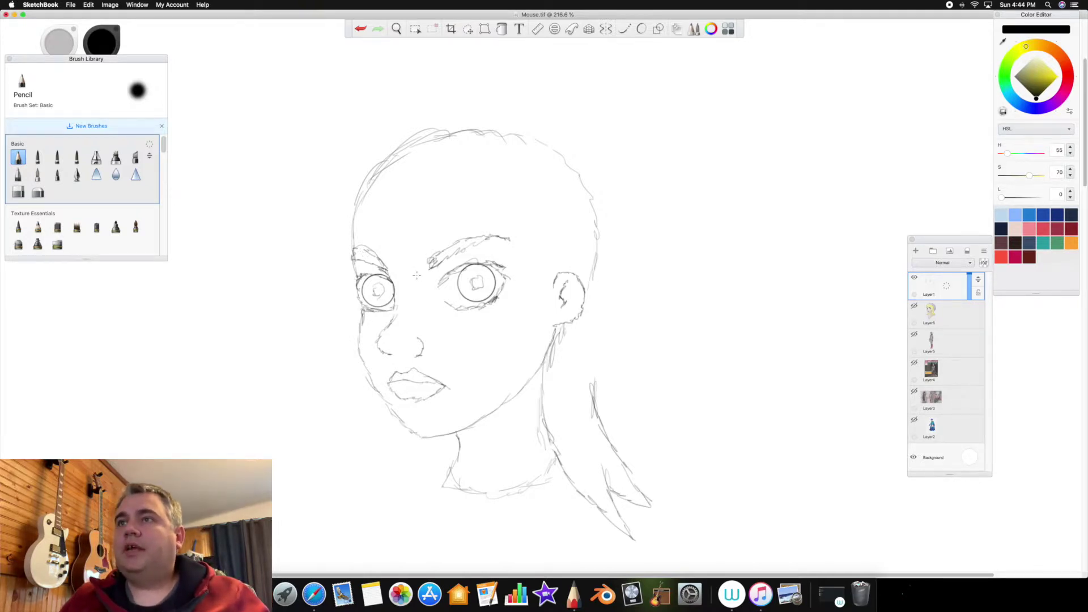
# - Show the full-body reference layer of the suited woman and lower its opacity to about 28%
pyautogui.scroll(-3, 416, 275)
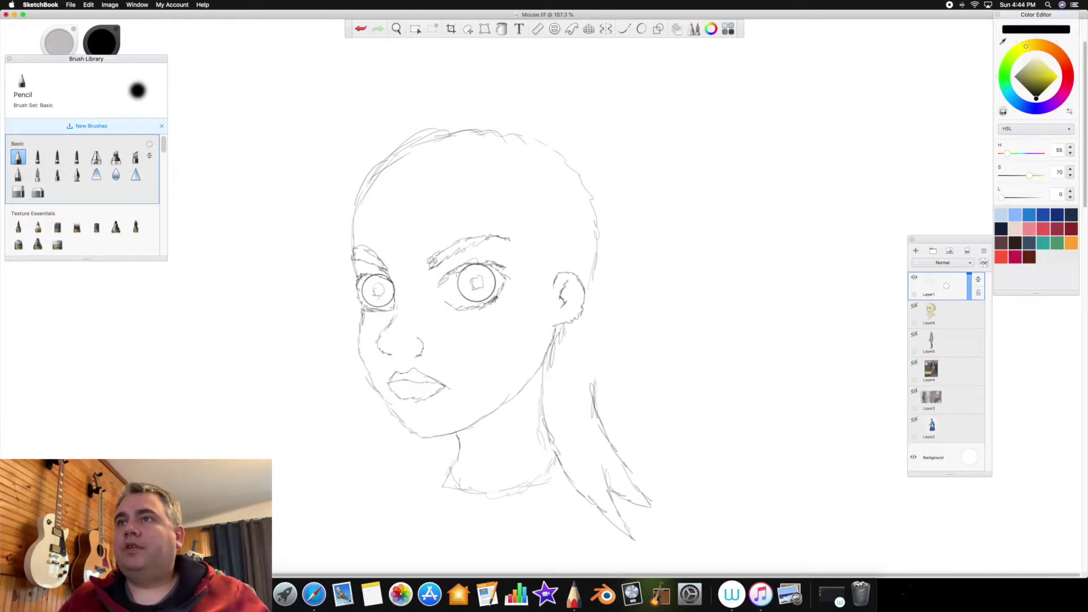
pyautogui.scroll(-3, 457, 274)
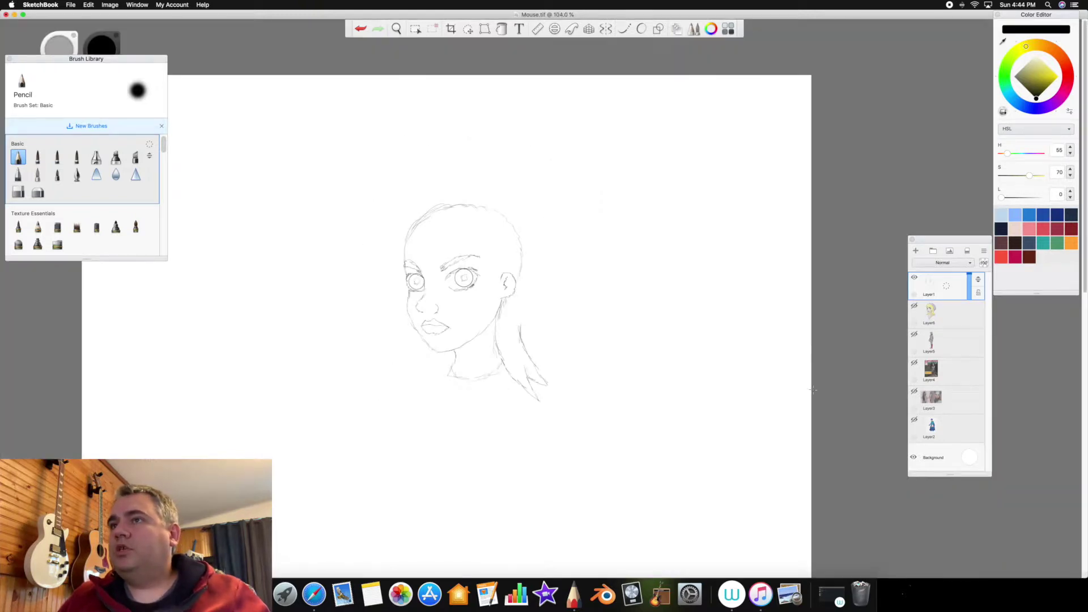
pyautogui.click(914, 335)
pyautogui.scroll(-2, 543, 319)
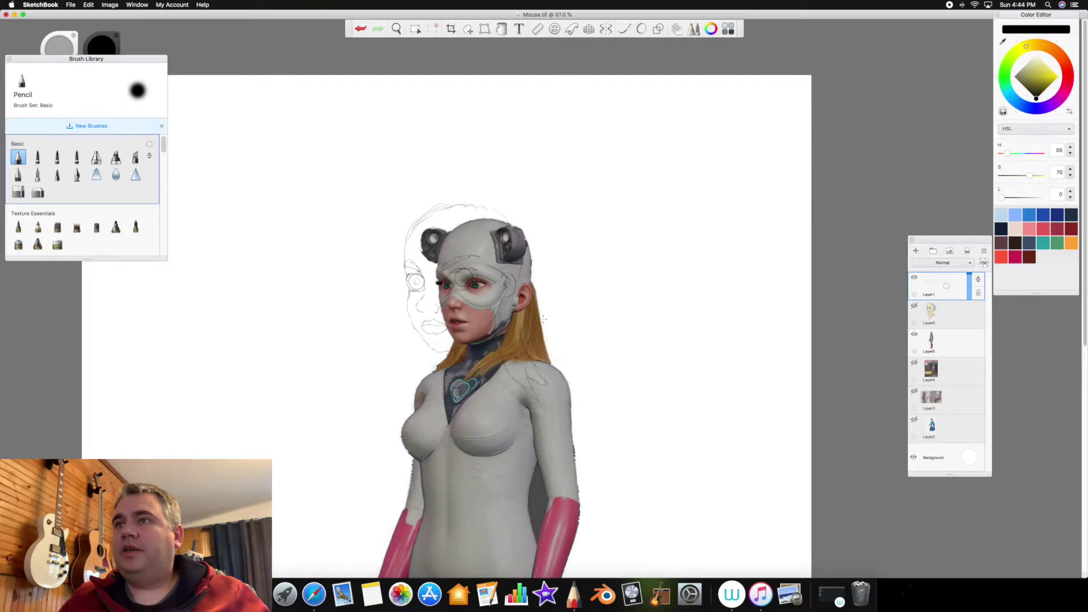
pyautogui.scroll(-3, 543, 319)
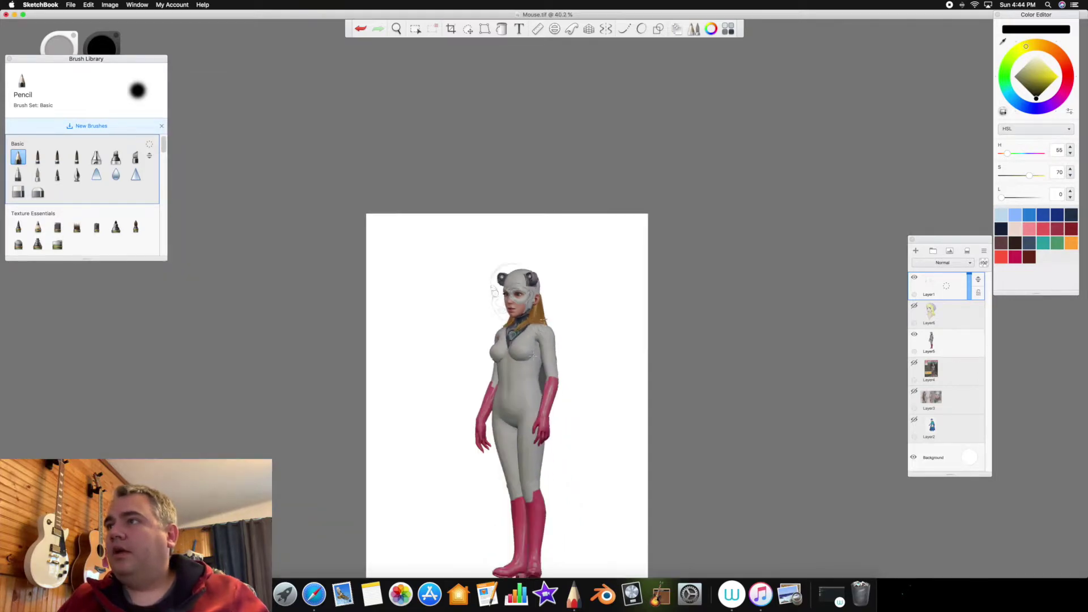
pyautogui.click(957, 344)
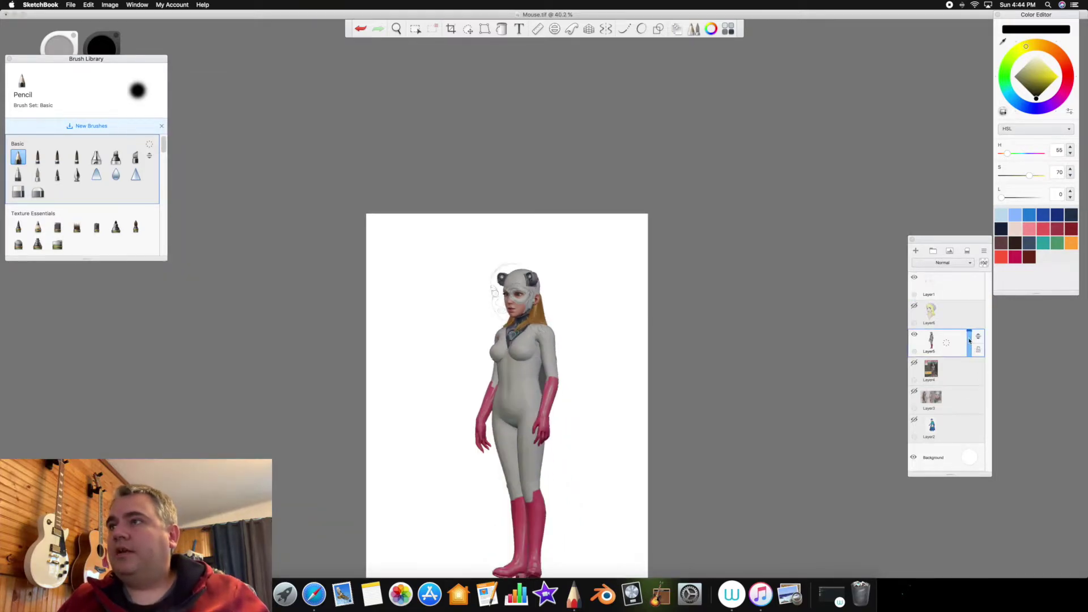
pyautogui.moveTo(969, 340); pyautogui.dragTo(969, 349)
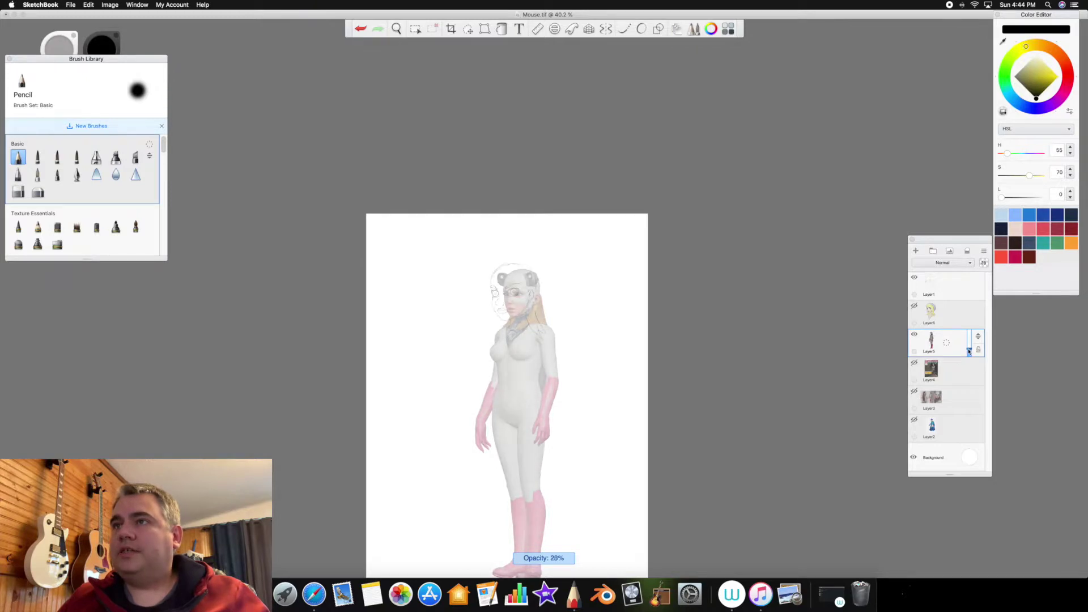
pyautogui.scroll(-1, 464, 276)
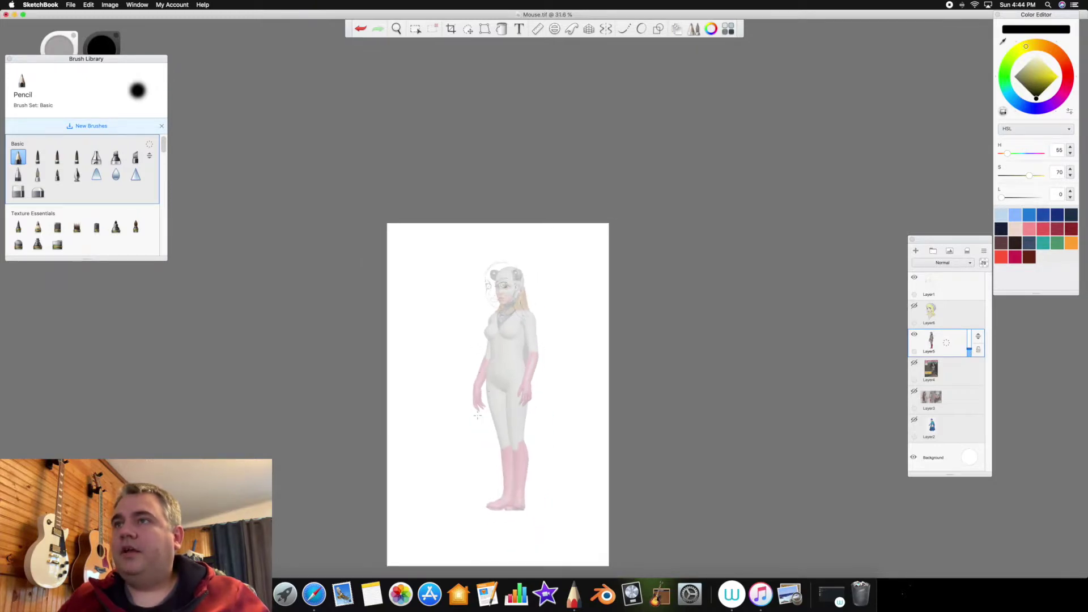
# - Add a new layer directly above the hidden yellow head reference and choose the Pencil brush for the body sketch
pyautogui.scroll(4, 484, 413)
pyautogui.scroll(1, 489, 408)
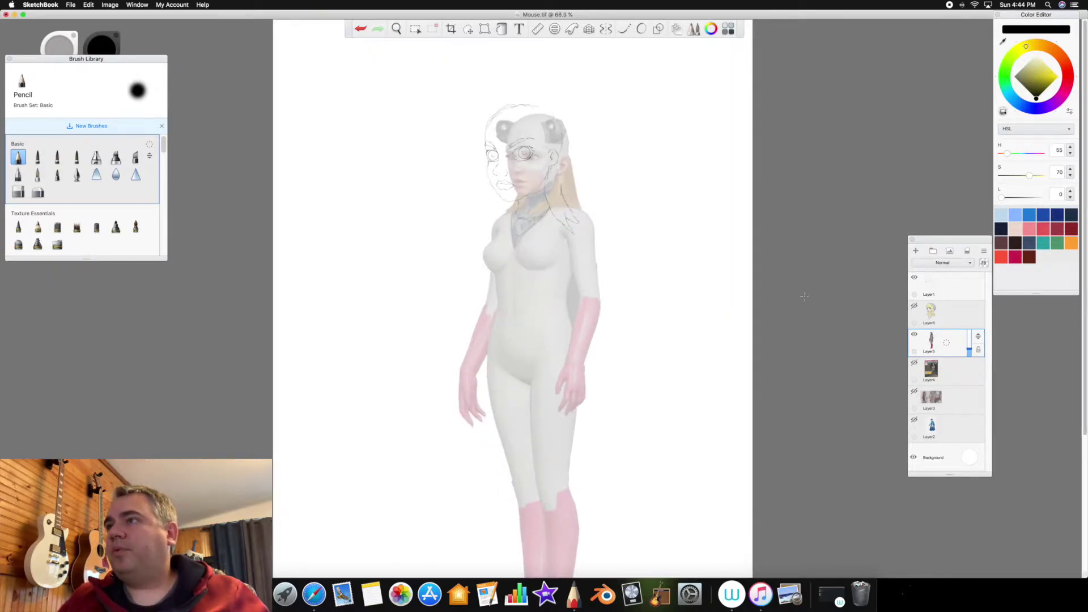
pyautogui.click(953, 312)
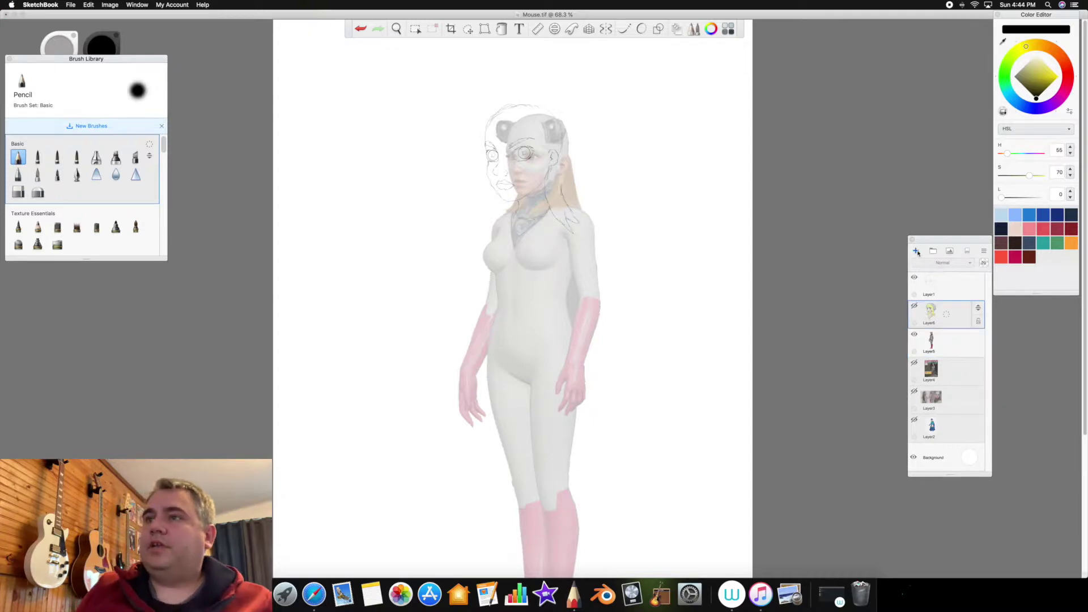
pyautogui.click(916, 251)
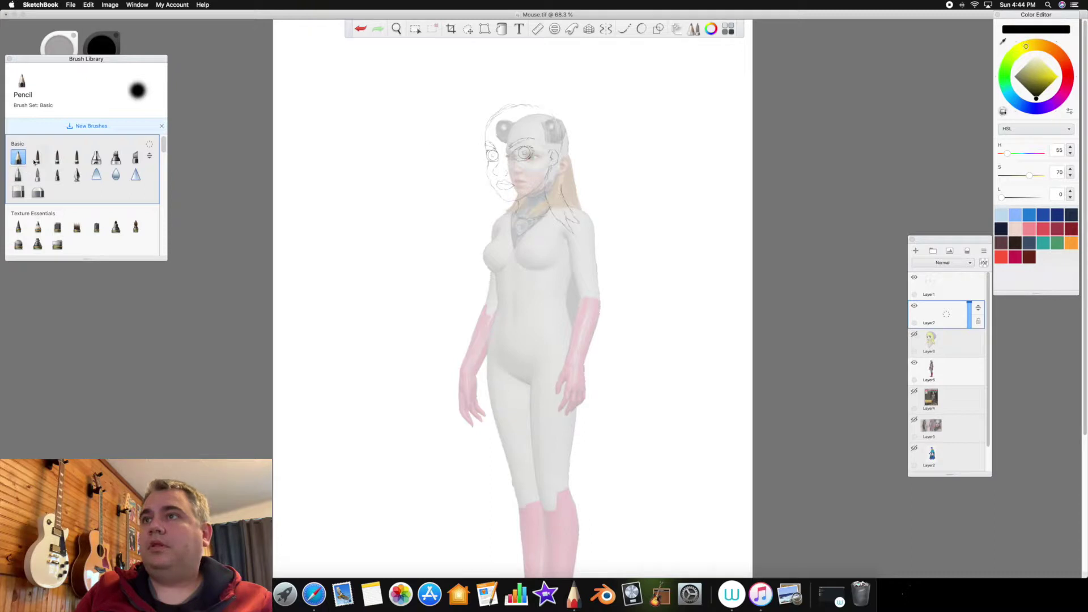
pyautogui.click(21, 158)
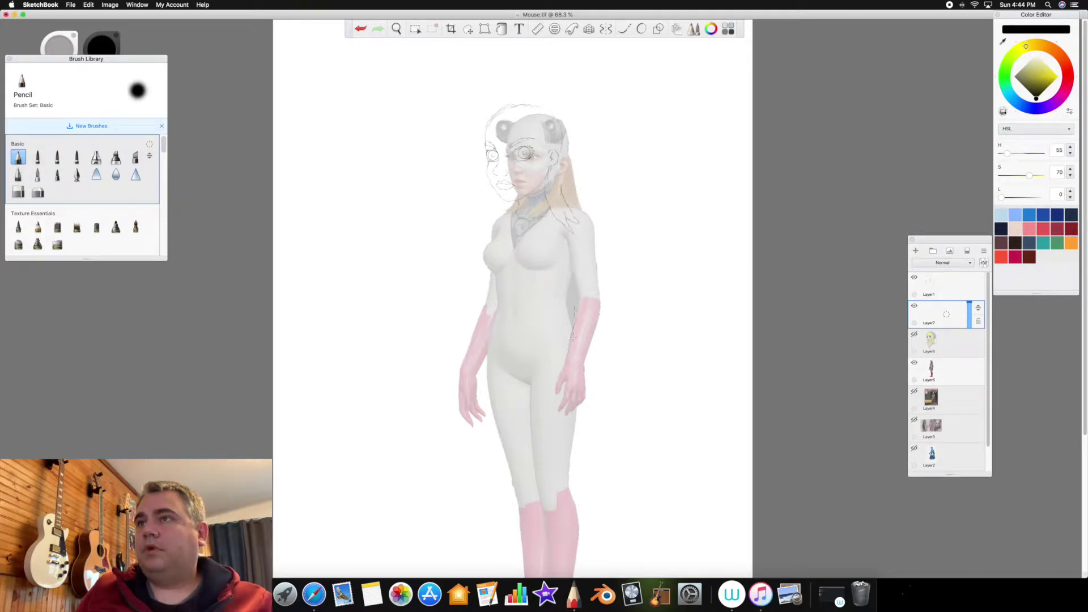
# - Trace the near arm, shoulder, bust, torso sides and near thigh in pencil over the faded body reference
pyautogui.moveTo(587, 296)
pyautogui.mouseDown()
pyautogui.moveTo(603, 315)
pyautogui.moveTo(580, 368)
pyautogui.mouseUp()
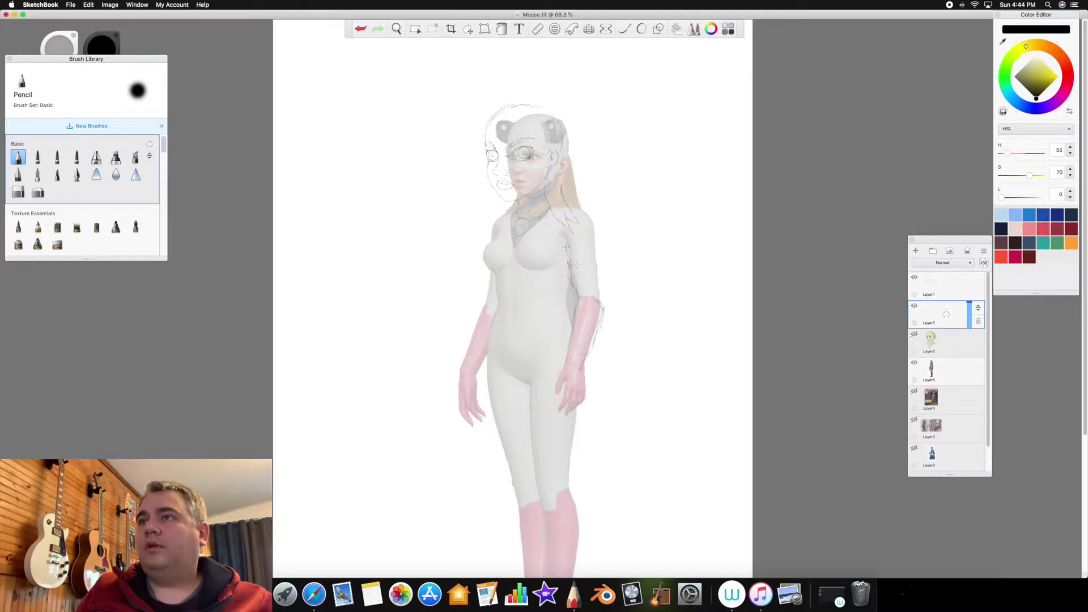
pyautogui.moveTo(602, 292)
pyautogui.mouseDown()
pyautogui.moveTo(595, 218)
pyautogui.moveTo(577, 208)
pyautogui.mouseUp()
pyautogui.moveTo(496, 225)
pyautogui.mouseDown()
pyautogui.moveTo(481, 255)
pyautogui.moveTo(494, 272)
pyautogui.moveTo(512, 258)
pyautogui.moveTo(529, 268)
pyautogui.moveTo(562, 245)
pyautogui.mouseUp()
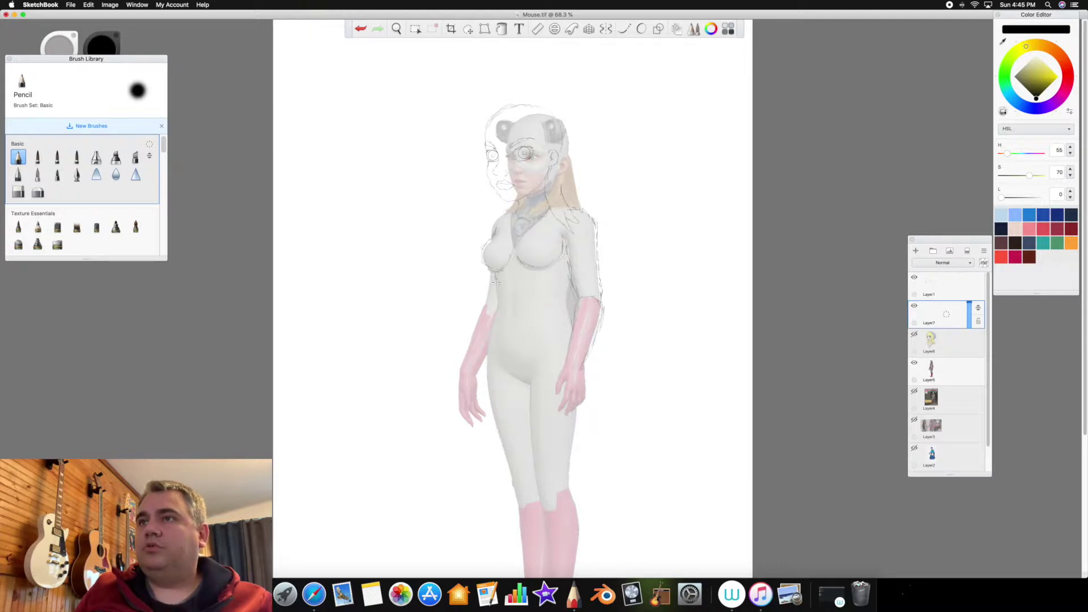
pyautogui.moveTo(496, 309); pyautogui.dragTo(491, 326)
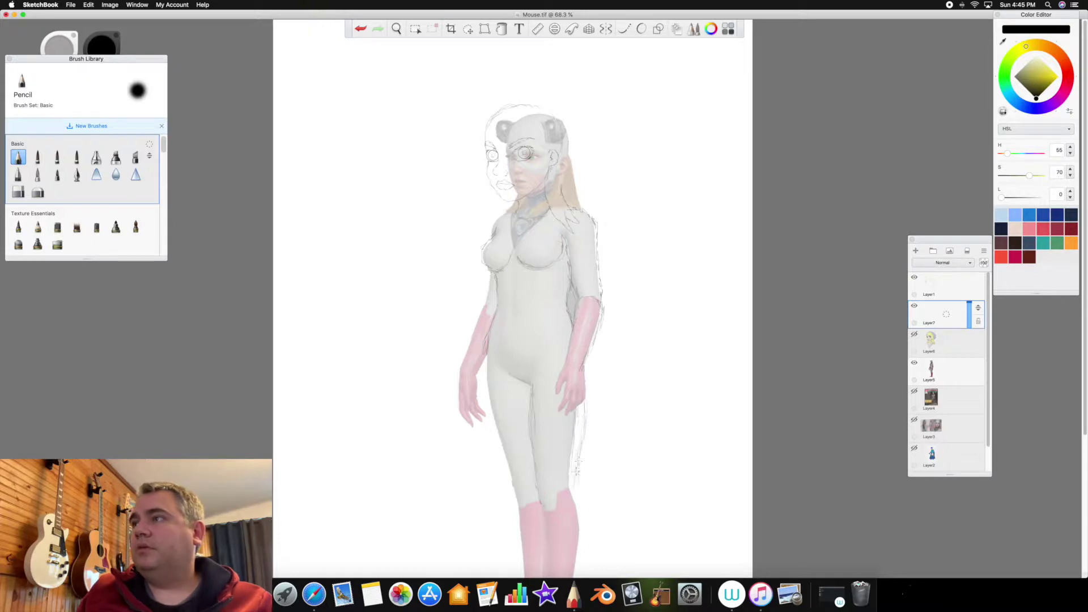
# - Trace both lower legs, the boot tops, feet, far leg and simple hand outlines to finish the body's contour
pyautogui.scroll(5, 704, 378)
pyautogui.scroll(-8, 704, 378)
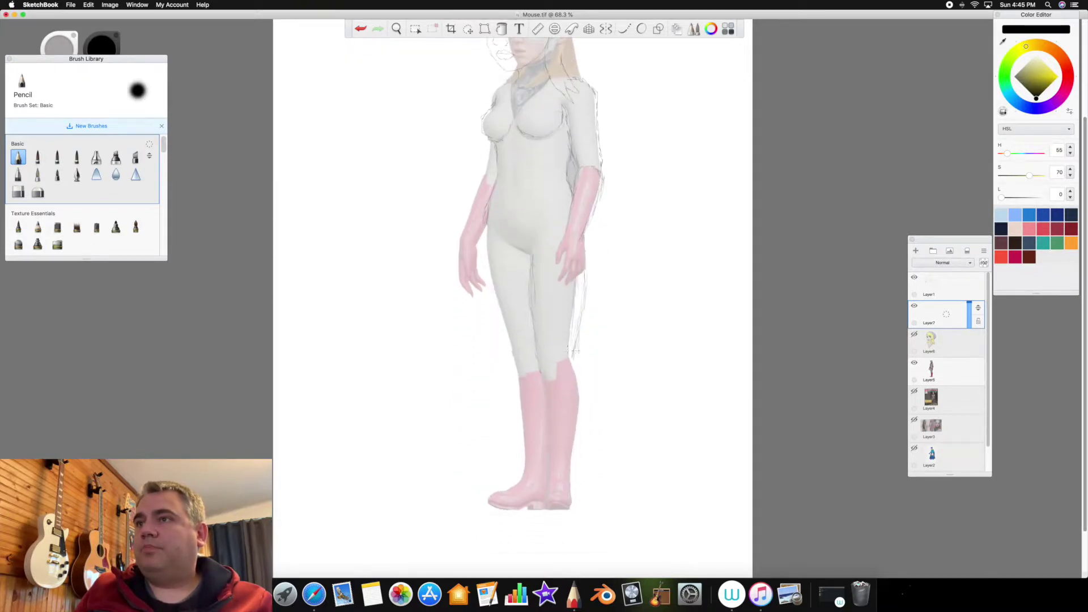
pyautogui.moveTo(575, 364)
pyautogui.mouseDown()
pyautogui.moveTo(584, 400)
pyautogui.moveTo(573, 480)
pyautogui.mouseUp()
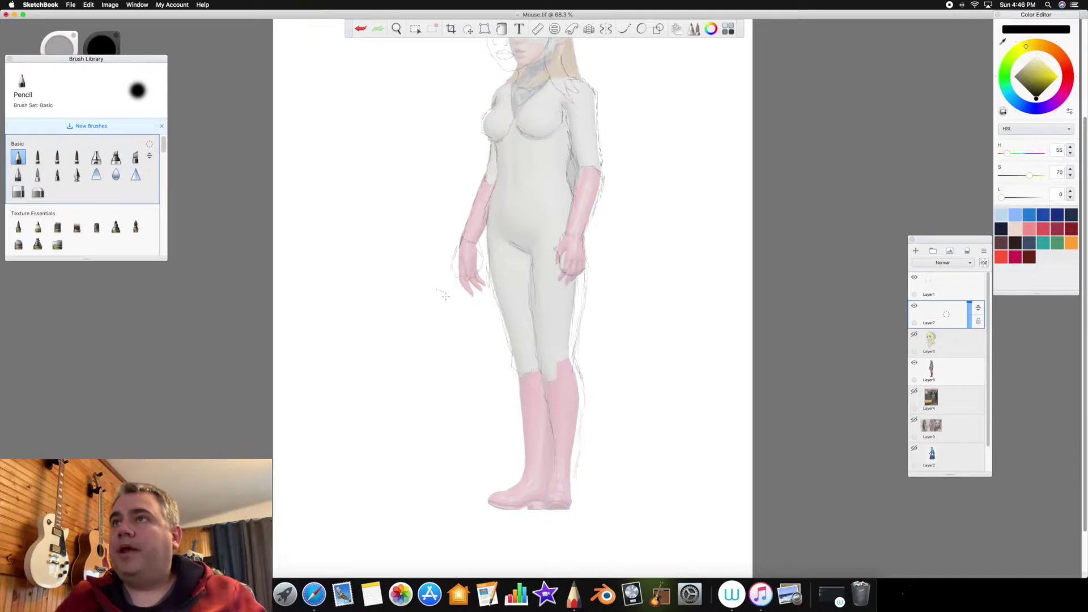
pyautogui.scroll(-3, 452, 296)
pyautogui.click(591, 11)
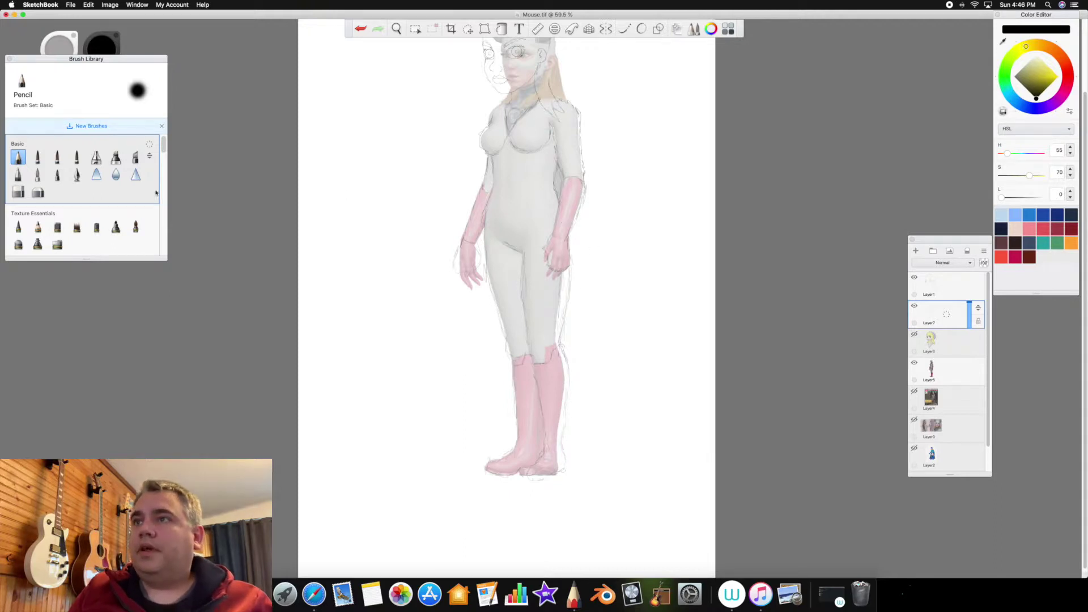
# - Briefly choose the Hard Eraser, return to the Pencil brush, and hide the full-body reference to leave the bare sketch
pyautogui.click(19, 193)
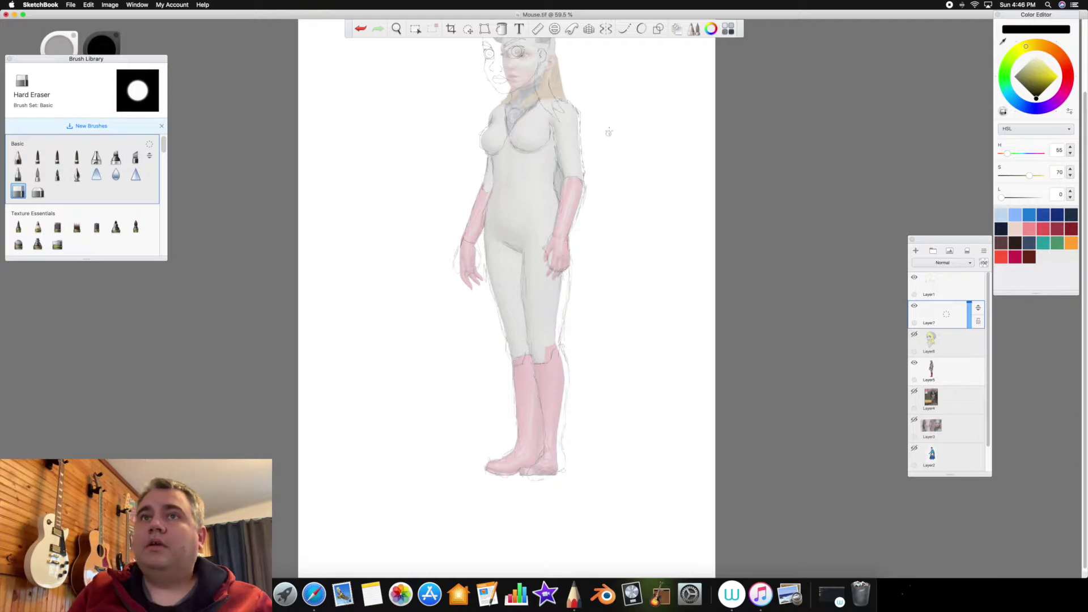
pyautogui.click(18, 157)
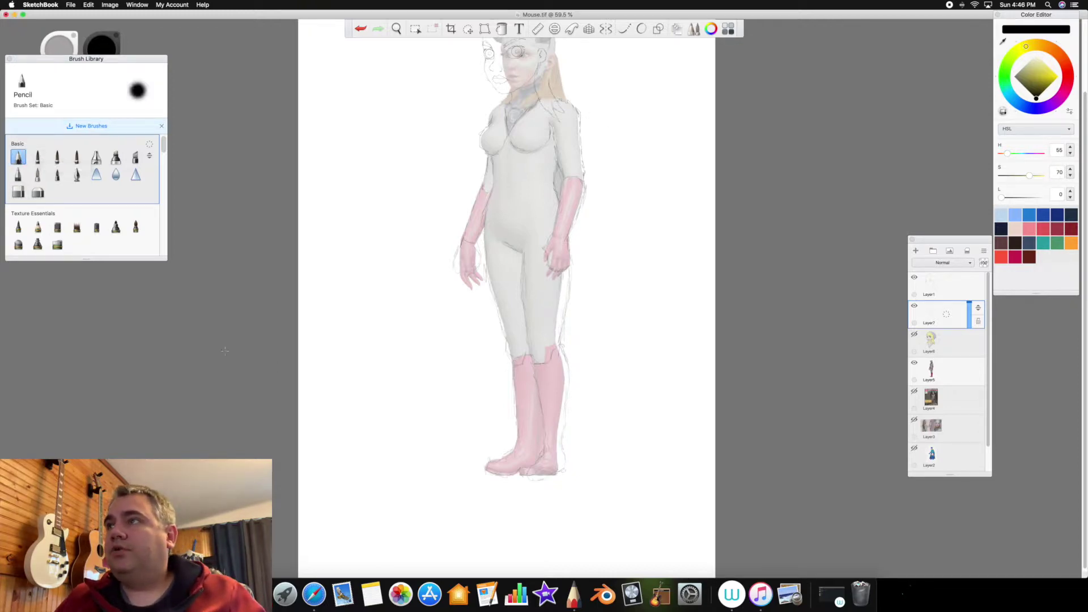
pyautogui.scroll(-3, 217, 358)
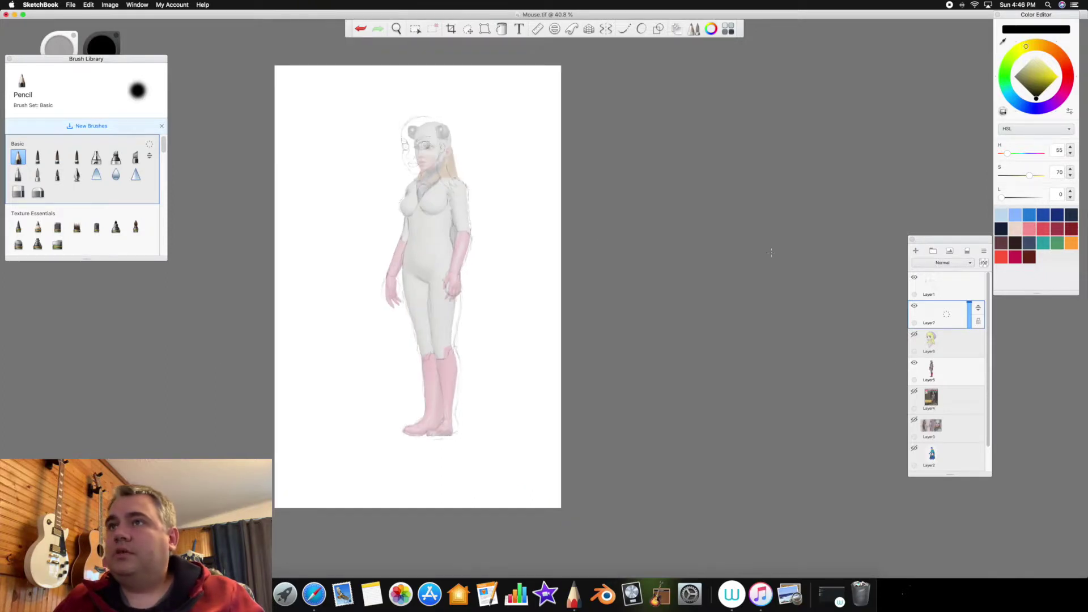
pyautogui.click(914, 363)
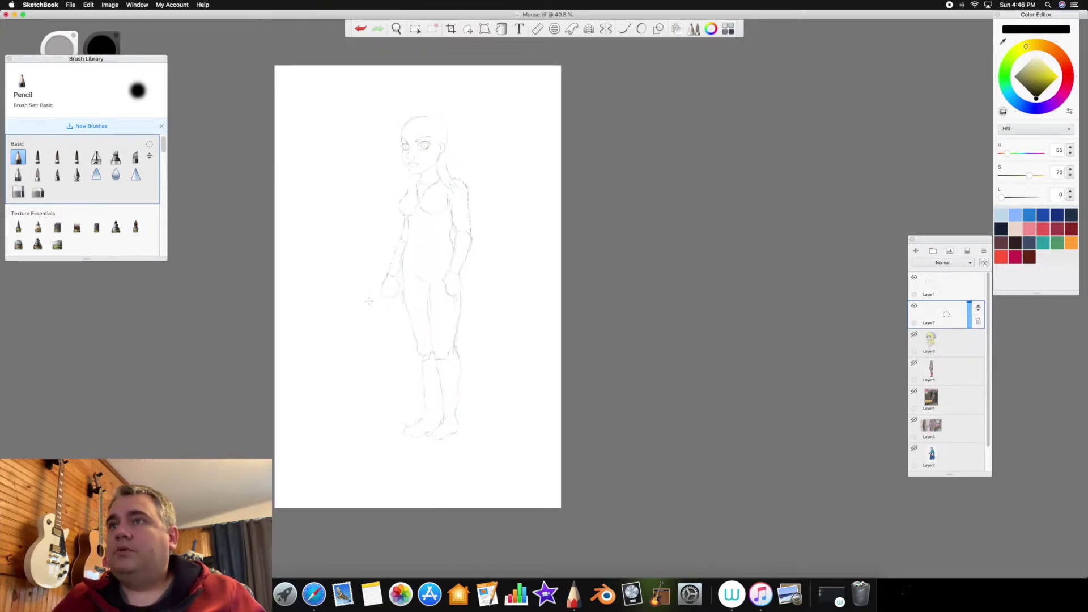
pyautogui.scroll(2, 368, 301)
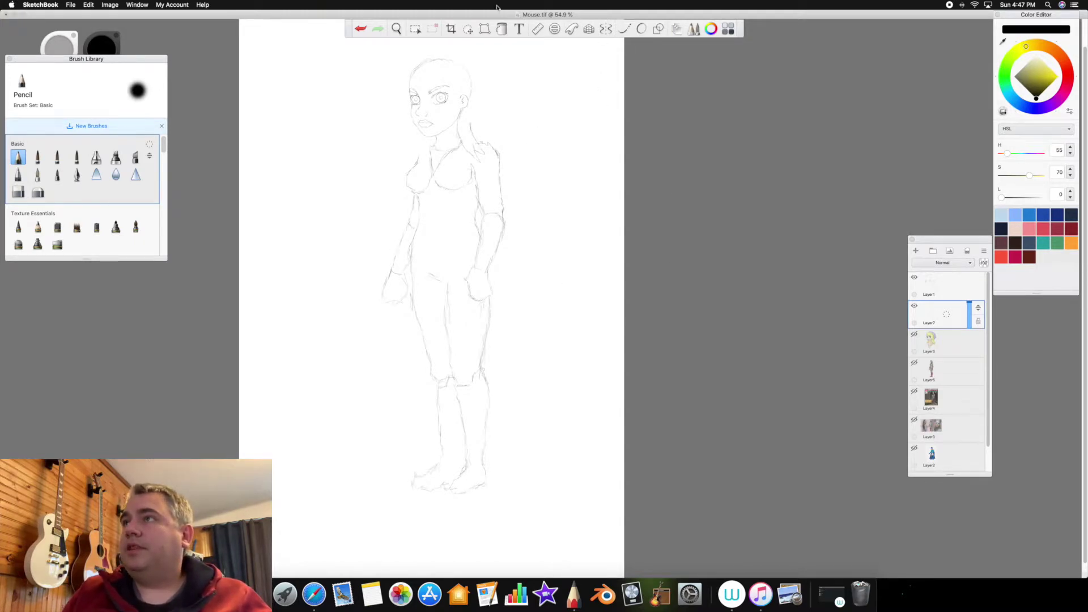
pyautogui.click(467, 29)
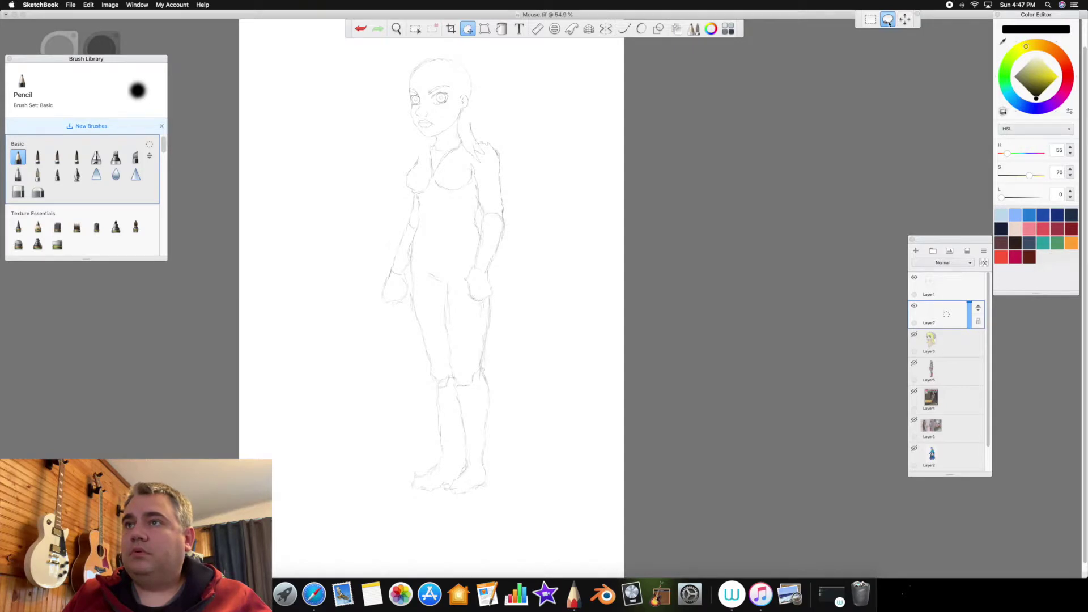
pyautogui.moveTo(497, 298)
pyautogui.mouseDown()
pyautogui.moveTo(448, 279)
pyautogui.moveTo(441, 288)
pyautogui.moveTo(458, 451)
pyautogui.moveTo(444, 494)
pyautogui.moveTo(479, 502)
pyautogui.moveTo(515, 463)
pyautogui.moveTo(504, 403)
pyautogui.mouseUp()
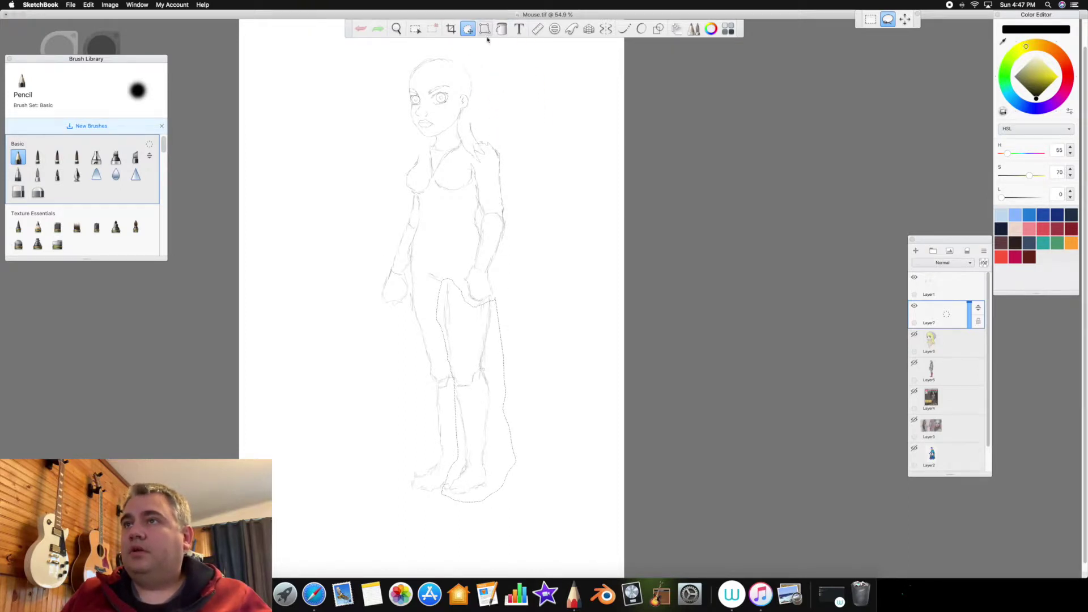
pyautogui.click(485, 29)
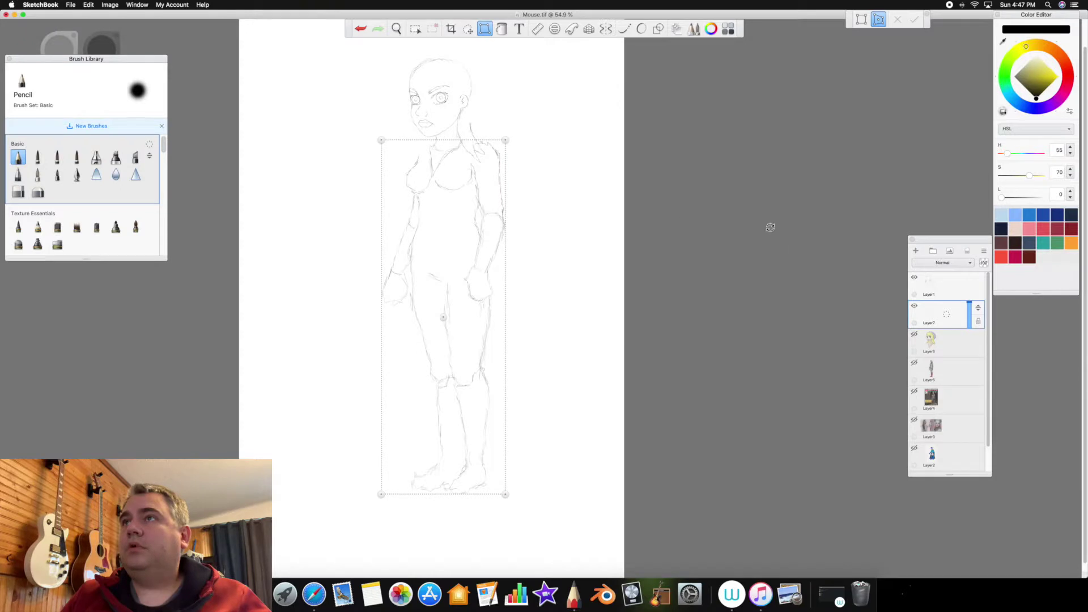
# - Lasso the near leg from hip to foot on the body sketch and shift it slightly outward with Transform
pyautogui.click(417, 29)
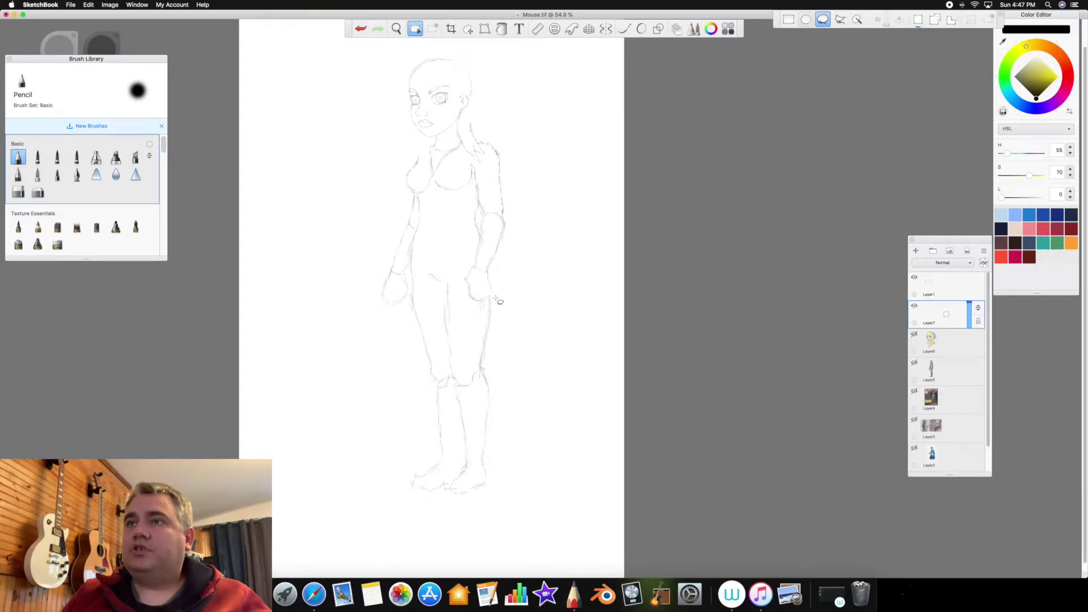
pyautogui.moveTo(494, 297)
pyautogui.mouseDown()
pyautogui.moveTo(475, 306)
pyautogui.moveTo(450, 287)
pyautogui.moveTo(439, 328)
pyautogui.moveTo(457, 452)
pyautogui.moveTo(447, 488)
pyautogui.moveTo(472, 500)
pyautogui.moveTo(504, 422)
pyautogui.moveTo(494, 301)
pyautogui.mouseUp()
pyautogui.click(484, 28)
pyautogui.moveTo(508, 367); pyautogui.dragTo(509, 351)
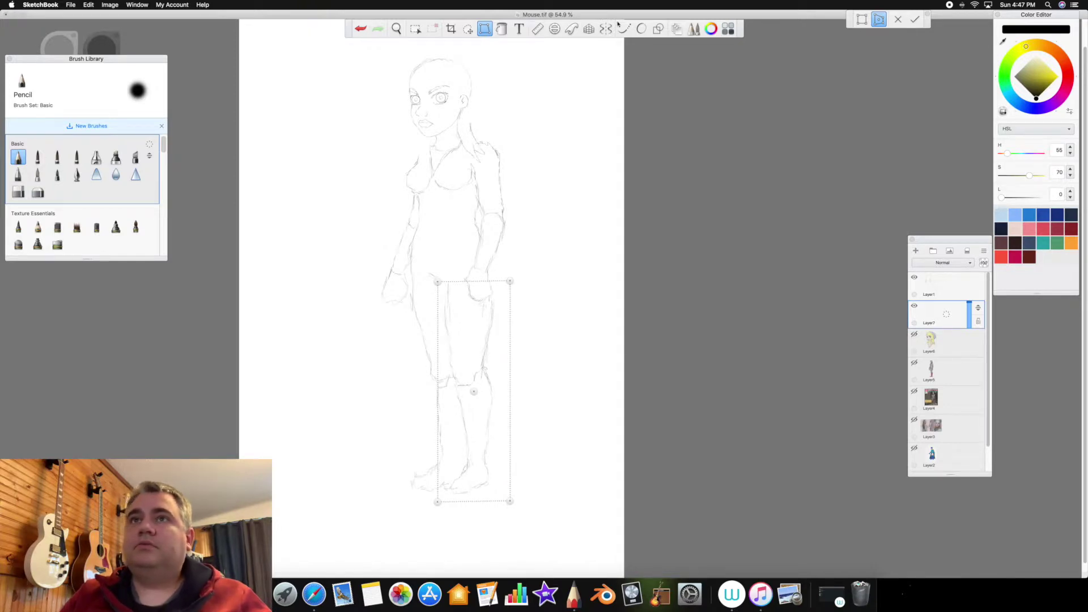
pyautogui.click(480, 32)
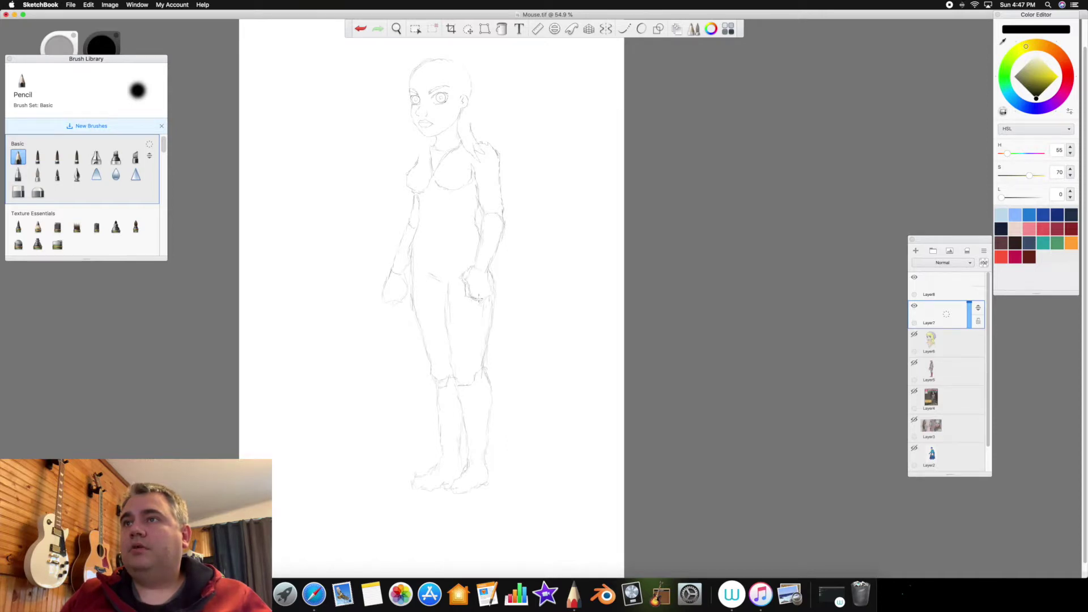
# - Redraw both hands as closed fists in pencil and add the shoulder line beside the neck
pyautogui.moveTo(488, 287); pyautogui.dragTo(489, 275)
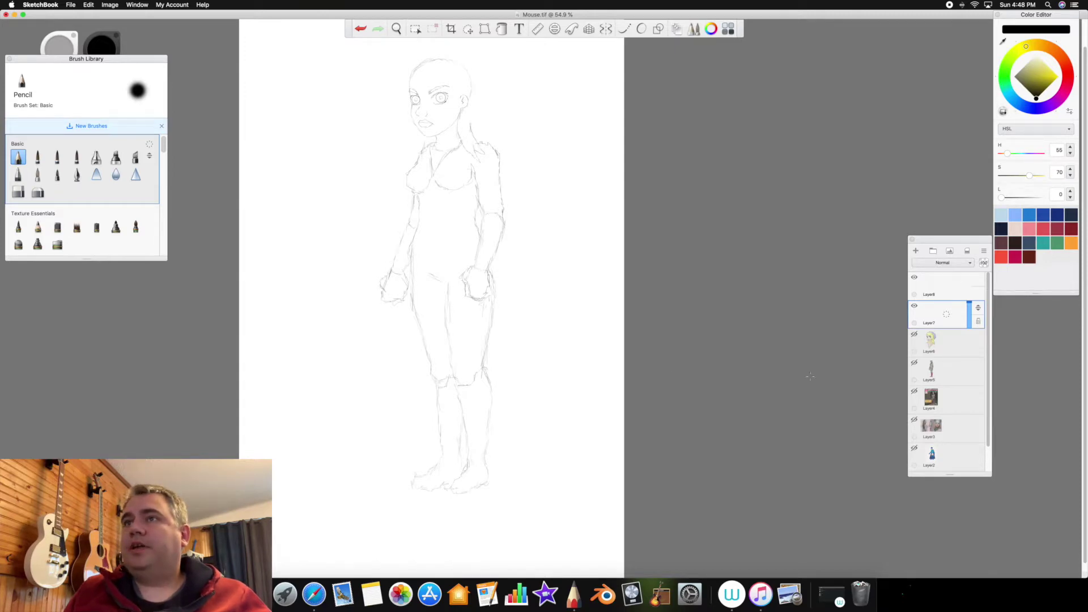
# - Show the blue caped hero layer and move it beside the body sketch to compare proportions
pyautogui.click(914, 447)
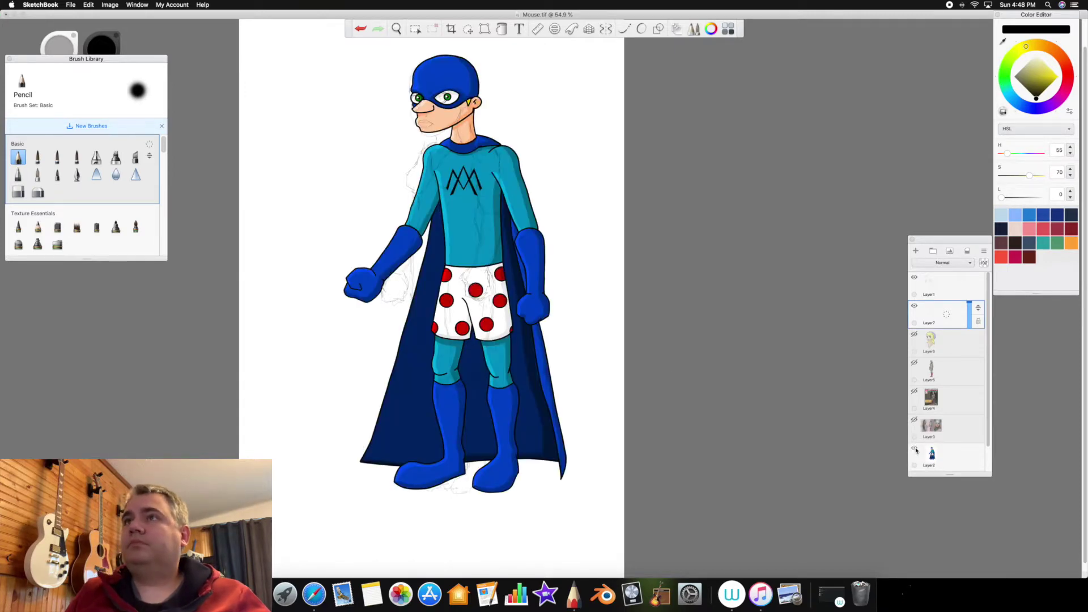
pyautogui.click(915, 448)
pyautogui.click(914, 448)
pyautogui.click(935, 456)
pyautogui.click(468, 29)
pyautogui.click(906, 20)
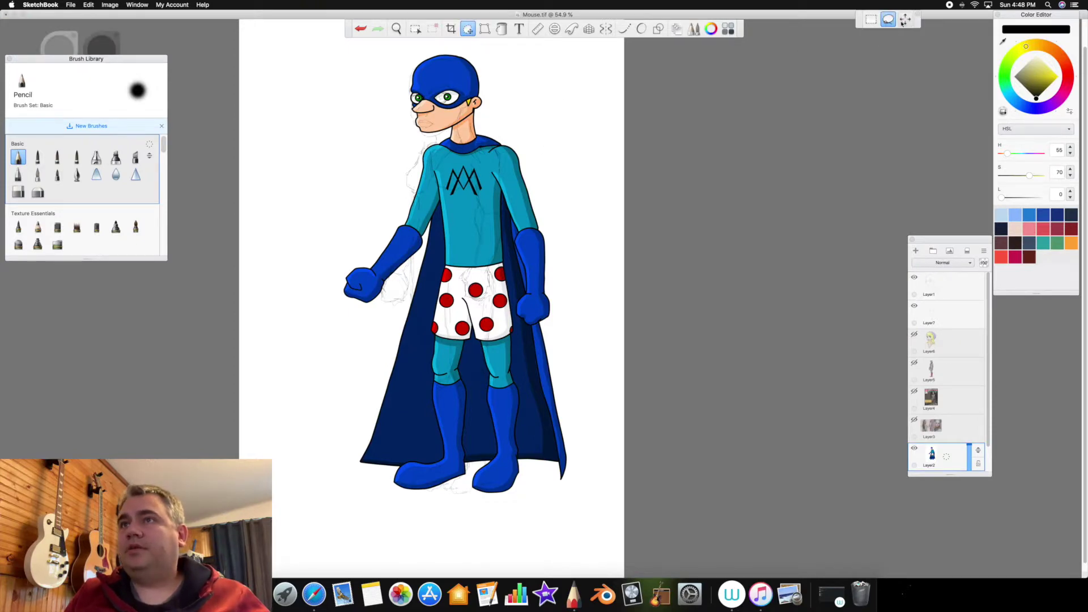
pyautogui.moveTo(749, 265)
pyautogui.mouseDown()
pyautogui.moveTo(561, 255)
pyautogui.moveTo(589, 270)
pyautogui.mouseUp()
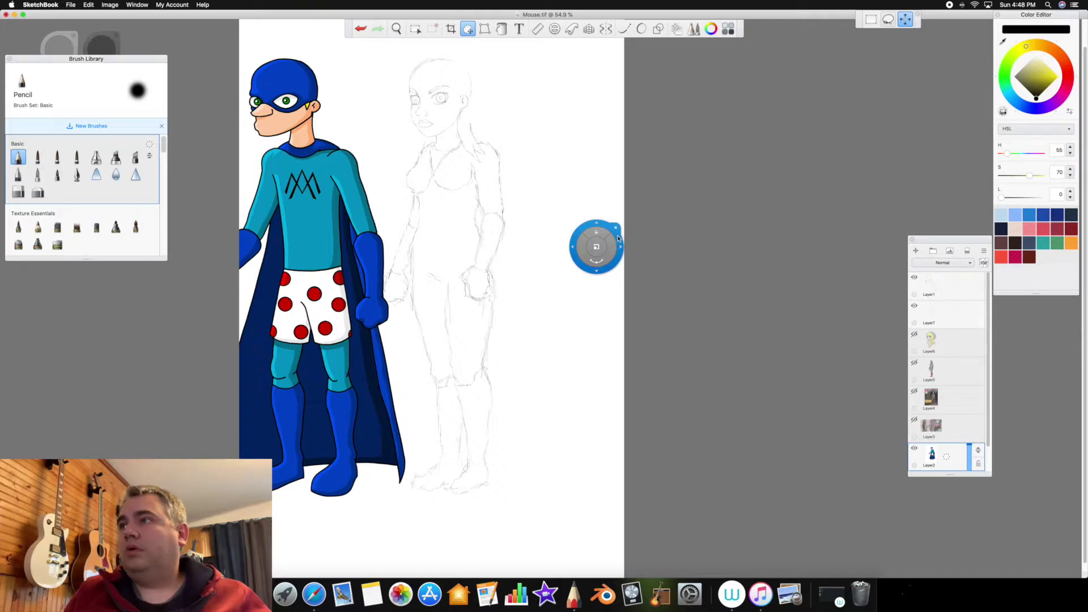
pyautogui.click(616, 227)
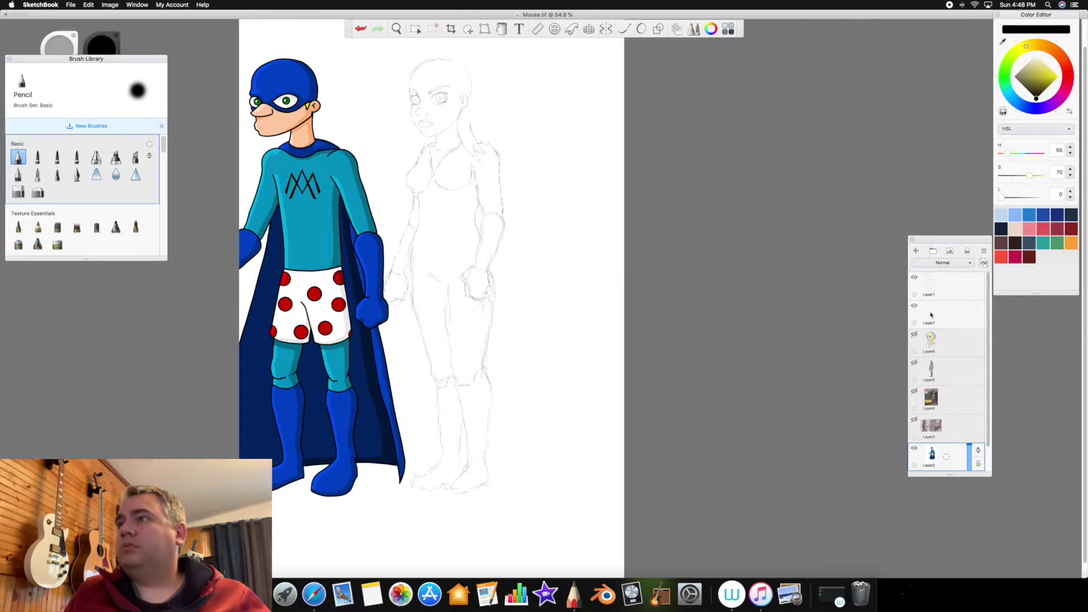
# - Hide the caped hero layer and make the body sketch layer active again
pyautogui.click(914, 449)
pyautogui.click(946, 311)
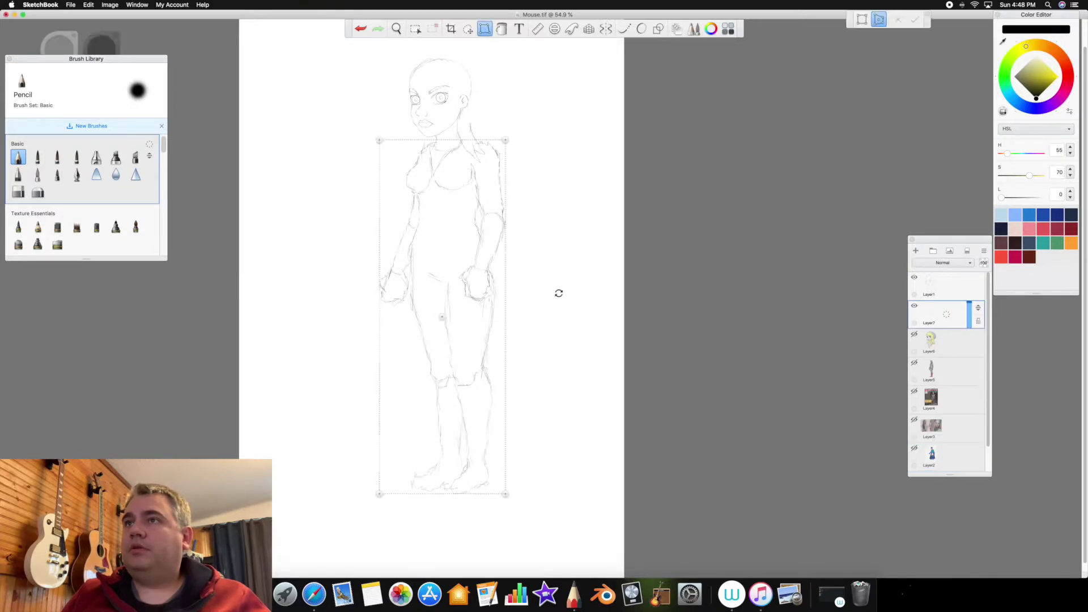
pyautogui.moveTo(507, 278); pyautogui.dragTo(514, 273)
pyautogui.click(360, 29)
pyautogui.click(360, 28)
pyautogui.click(921, 21)
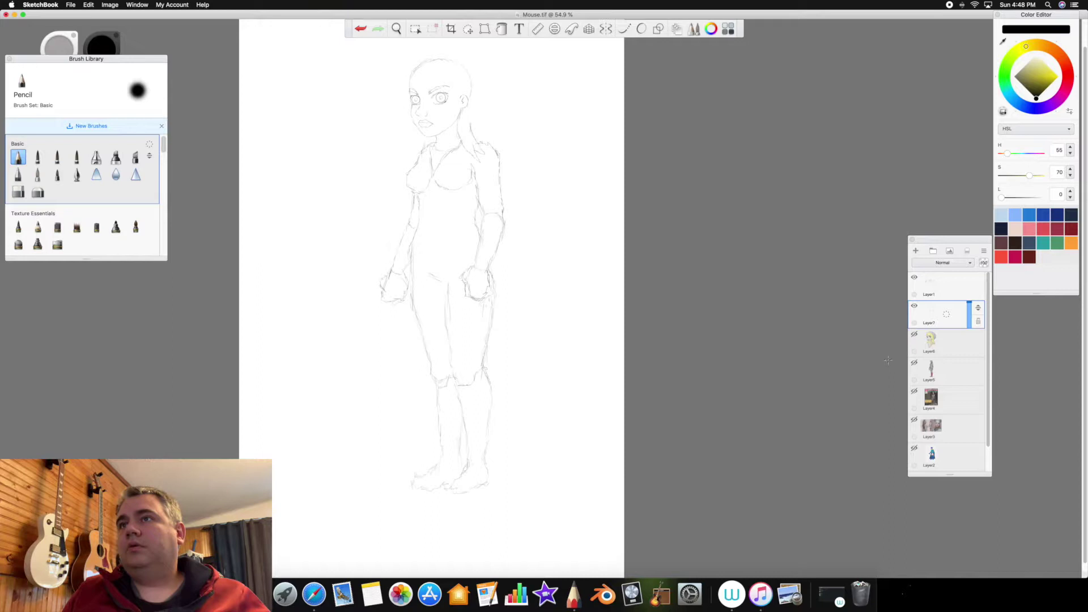
# - Show the blue caped hero layer to compare his proportions with the sketch, and hide it again
pyautogui.click(915, 449)
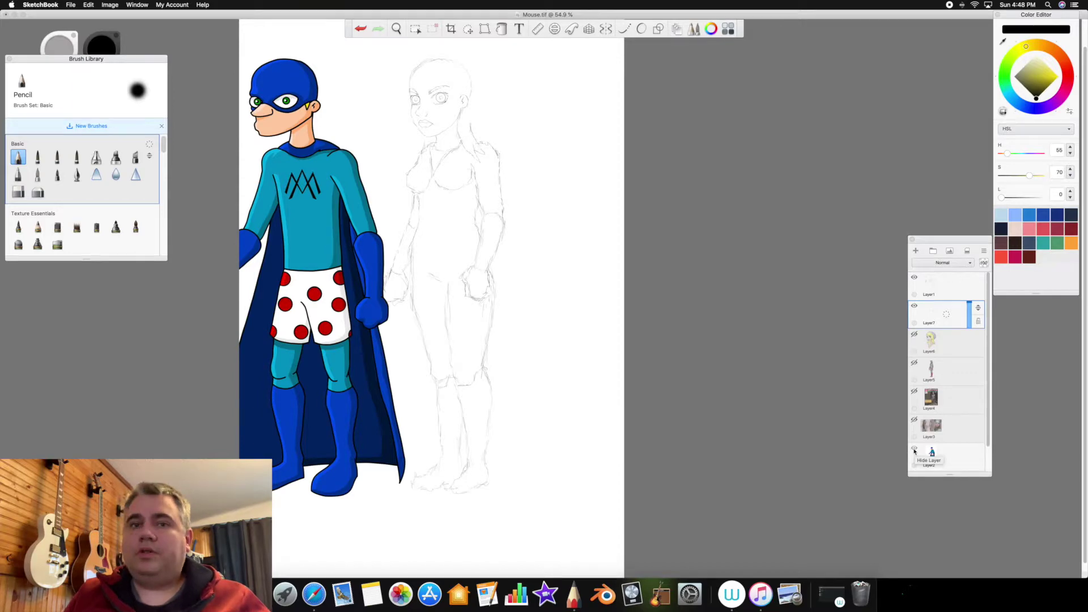
pyautogui.click(914, 451)
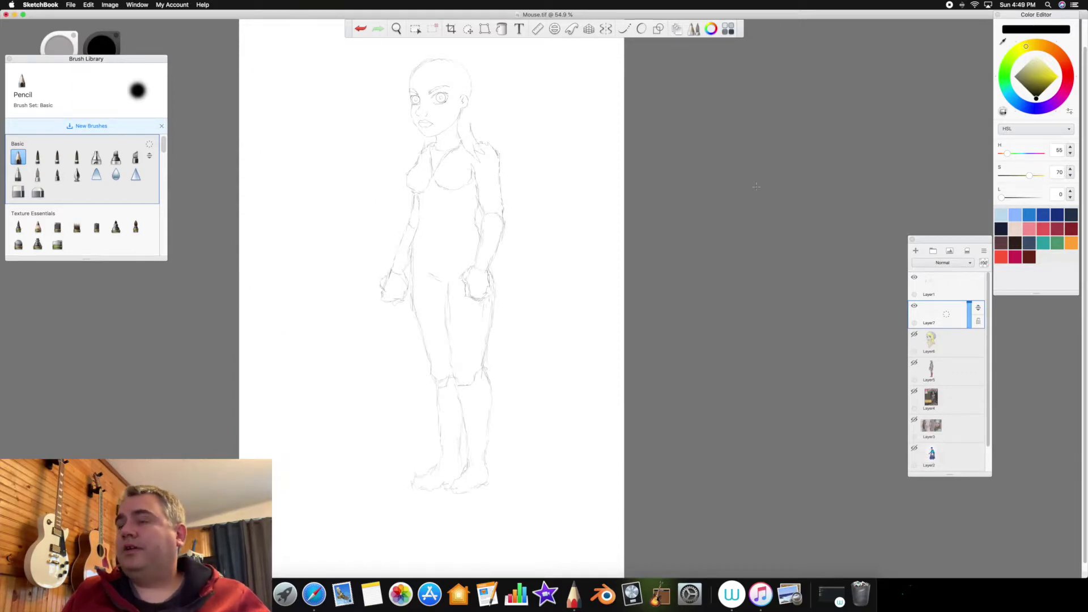
# - Show the faded costumed woman reference, duplicate its layer, hide the original and raise the copy's opacity
pyautogui.click(914, 363)
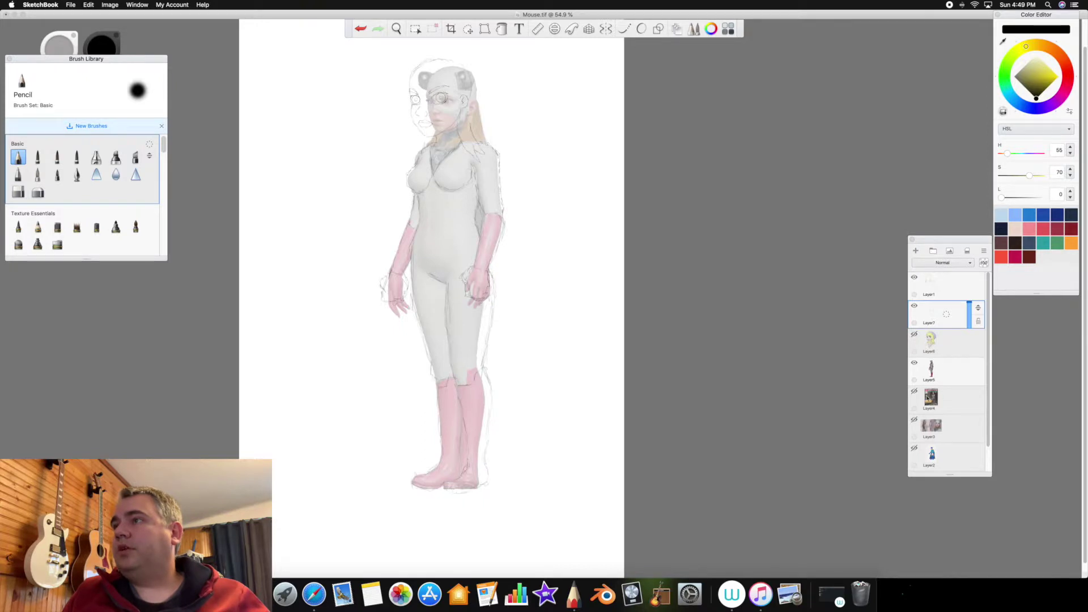
pyautogui.click(937, 372)
pyautogui.press('super+d')
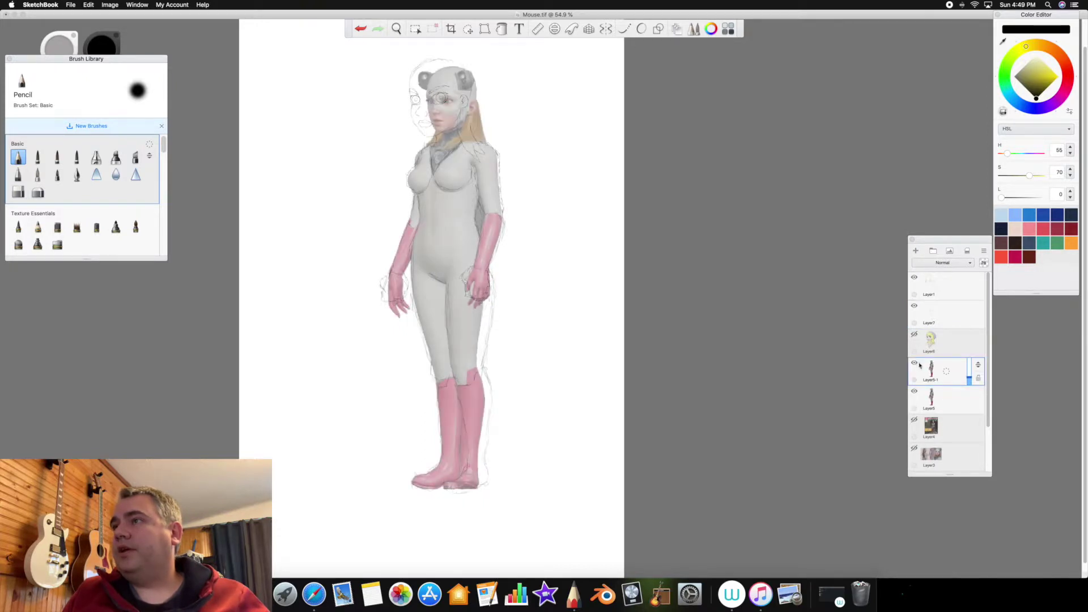
pyautogui.click(914, 391)
pyautogui.moveTo(969, 377); pyautogui.dragTo(969, 363)
# - Move the duplicated costume reference with Transform into the empty space beside the pencil sketch
pyautogui.click(468, 29)
pyautogui.moveTo(629, 256)
pyautogui.mouseDown()
pyautogui.moveTo(486, 250)
pyautogui.moveTo(493, 269)
pyautogui.mouseUp()
pyautogui.click(531, 228)
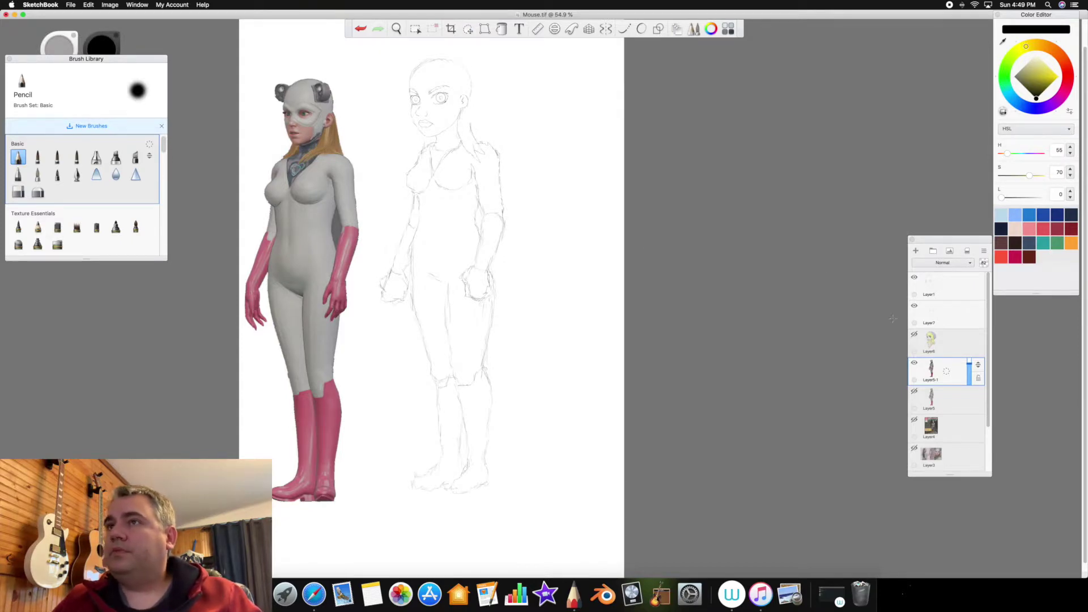
# - On the body sketch layer, pencil the notched boot tops at both knees and the costume's collar lines around the neck
pyautogui.click(948, 314)
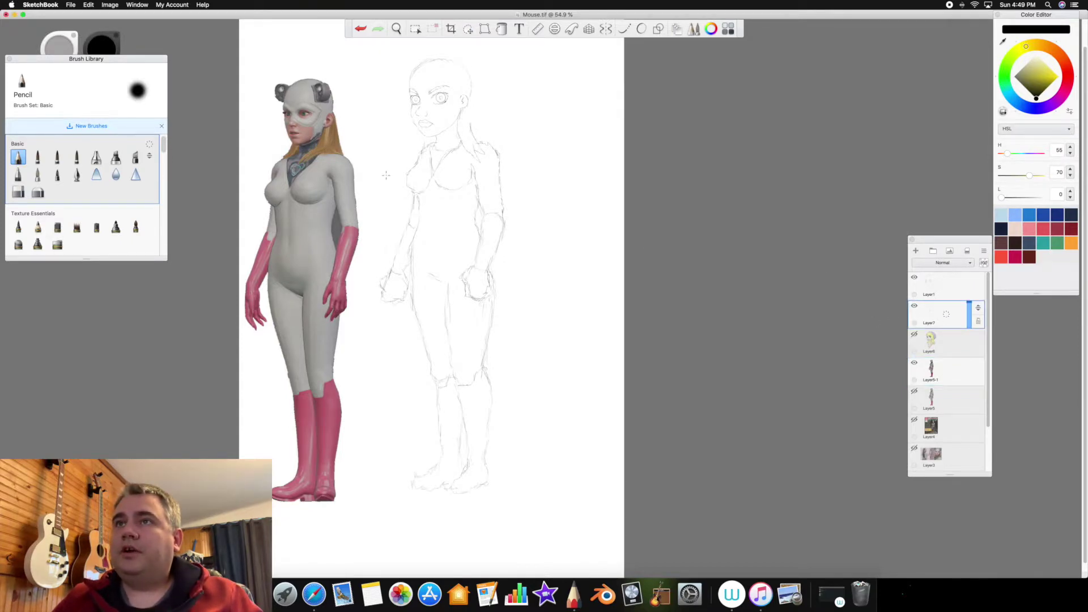
pyautogui.scroll(2, 333, 185)
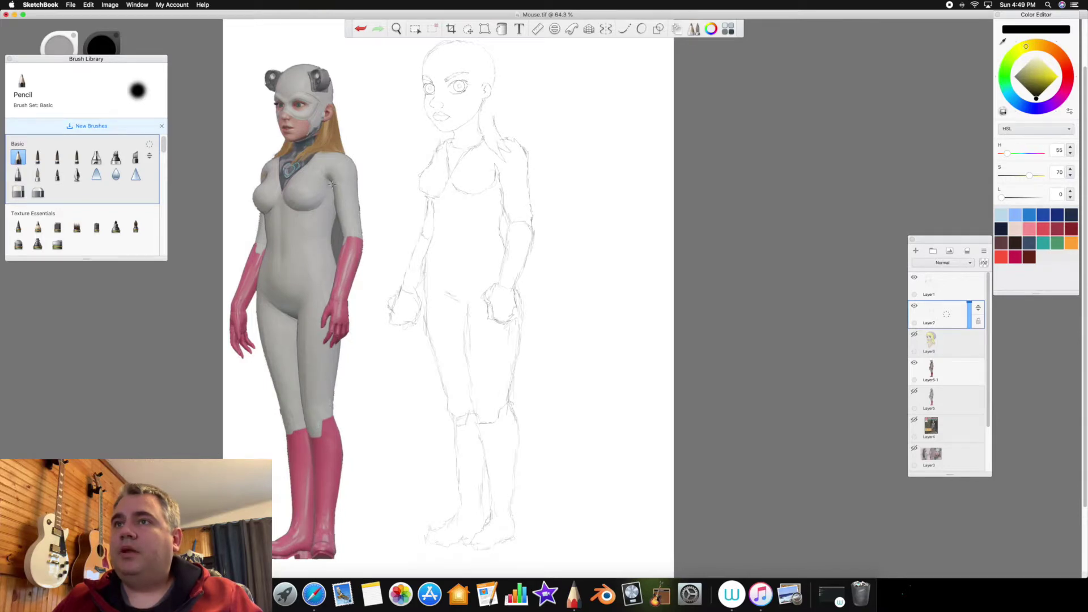
pyautogui.scroll(1, 333, 185)
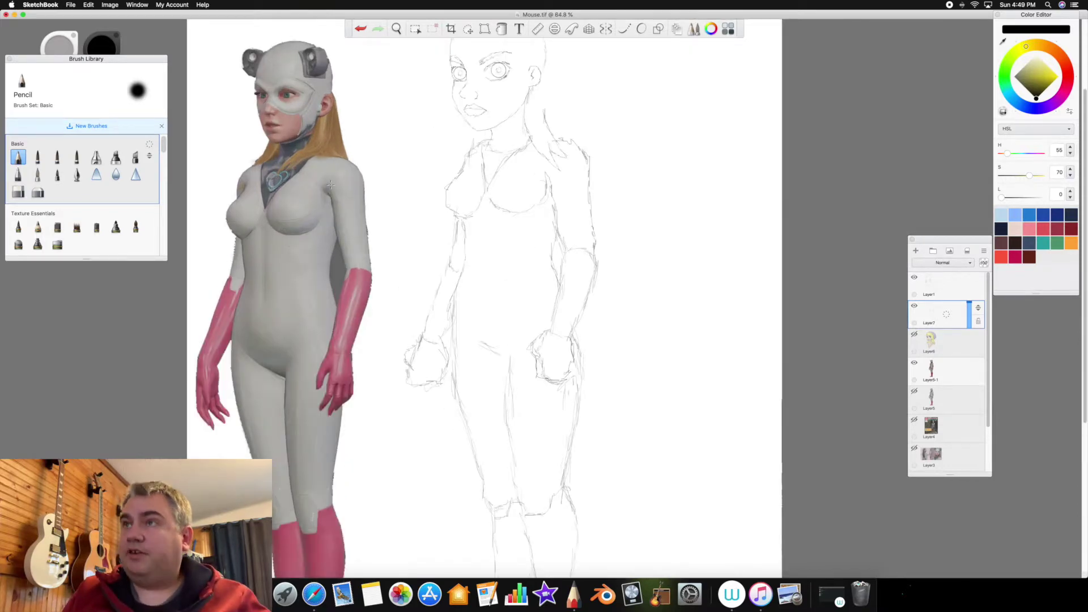
pyautogui.scroll(1, 330, 184)
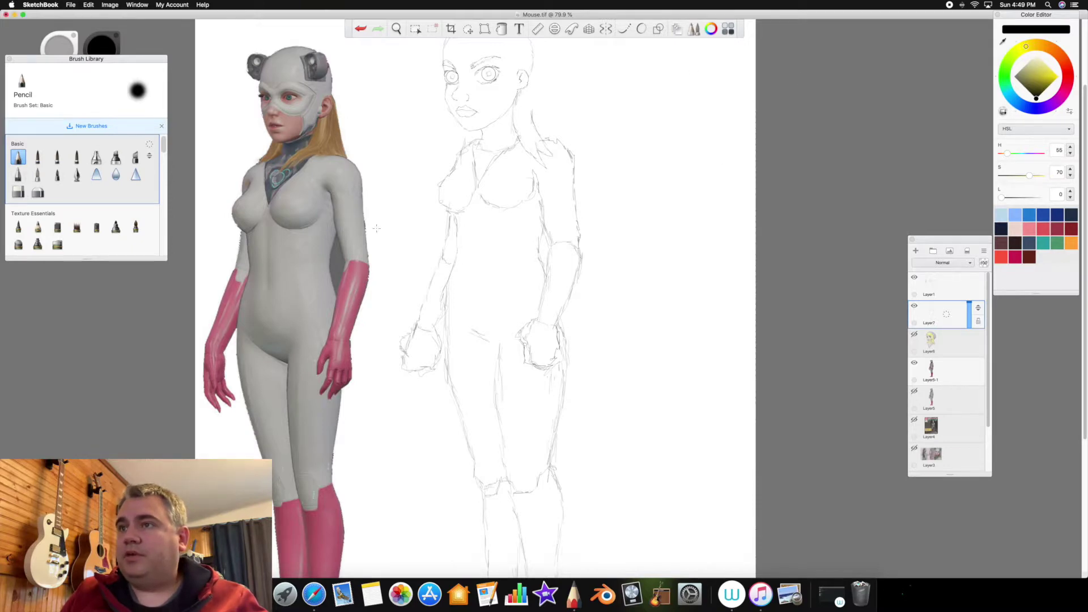
pyautogui.moveTo(527, 491)
pyautogui.mouseDown()
pyautogui.moveTo(548, 471)
pyautogui.moveTo(508, 487)
pyautogui.mouseUp()
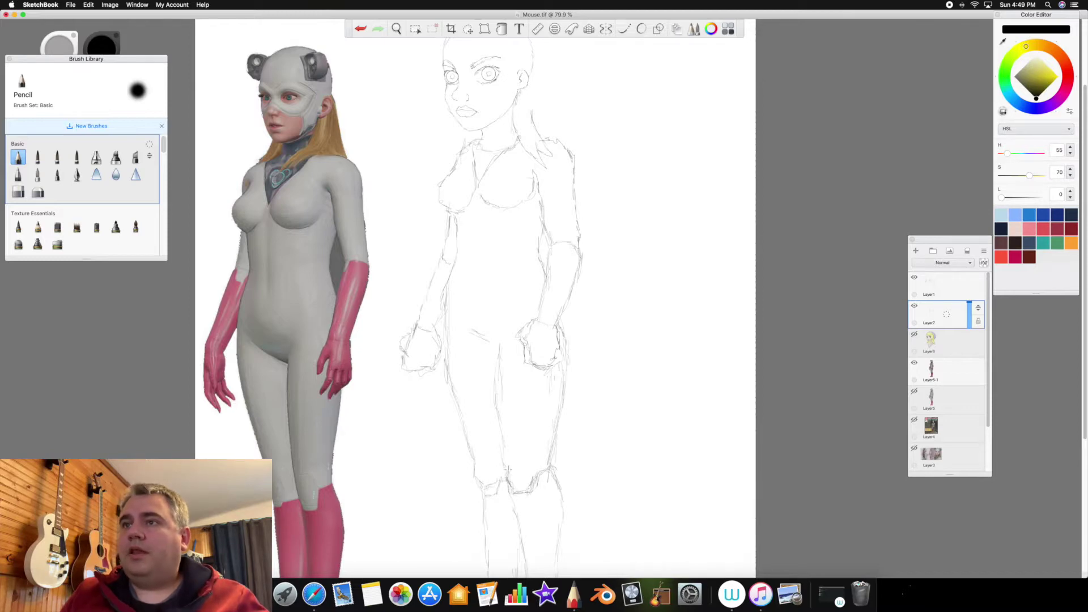
pyautogui.moveTo(493, 494); pyautogui.dragTo(479, 481)
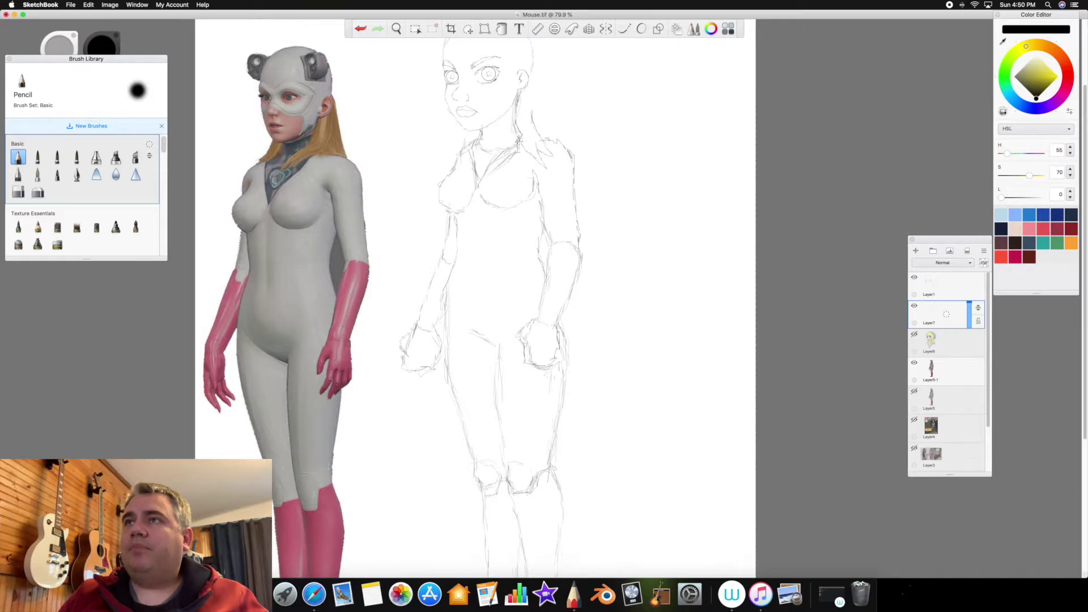
pyautogui.moveTo(538, 141); pyautogui.dragTo(519, 128)
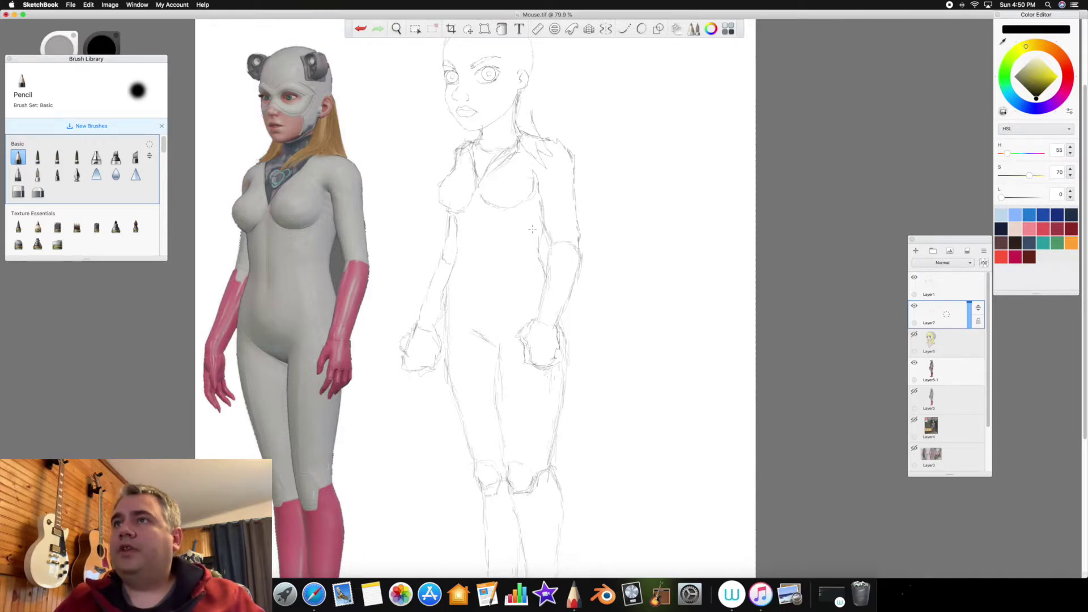
# - Erase both eyebrows from the head sketch layer with the Hard Eraser
pyautogui.scroll(-2, 666, 348)
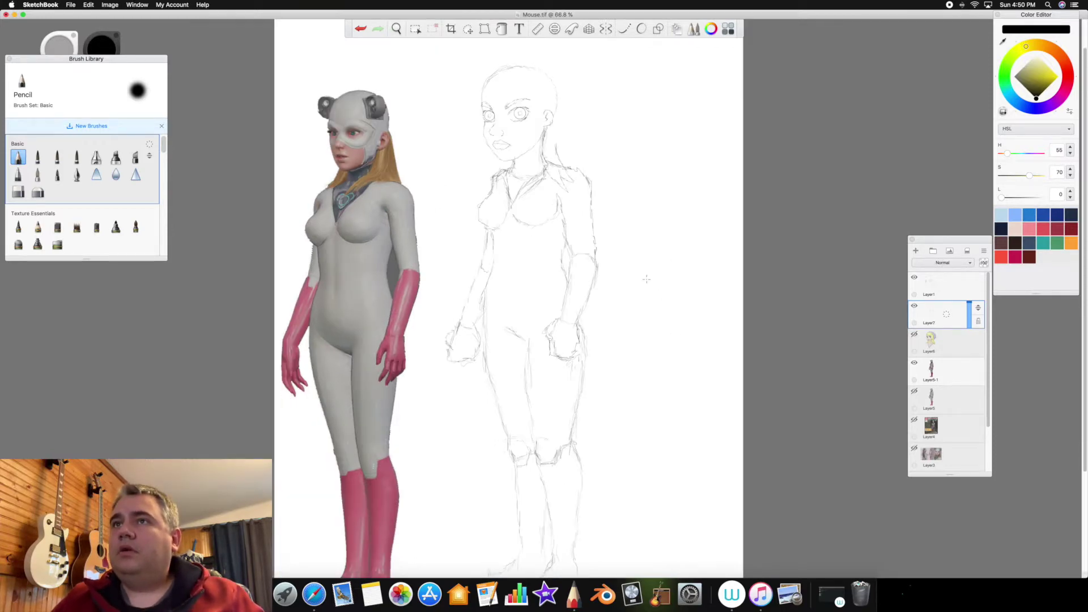
pyautogui.scroll(2, 501, 65)
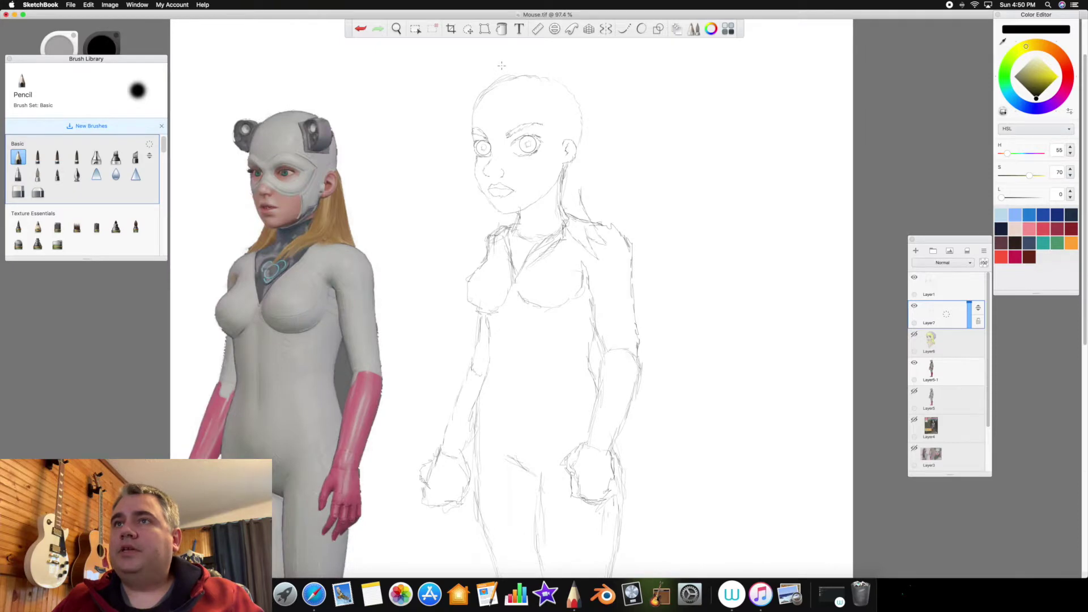
pyautogui.scroll(1, 501, 65)
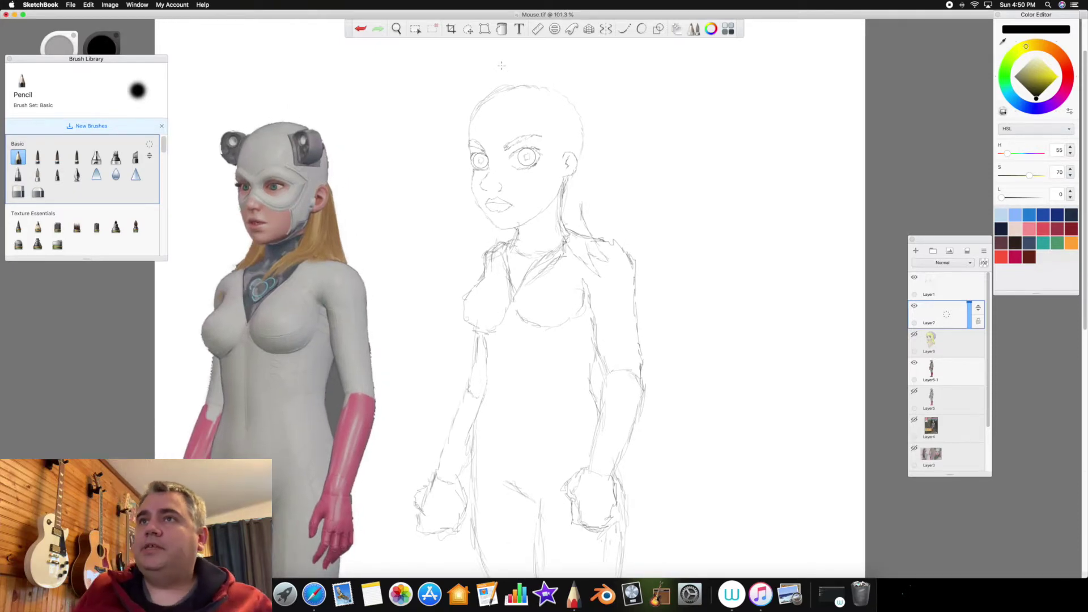
pyautogui.scroll(1, 501, 65)
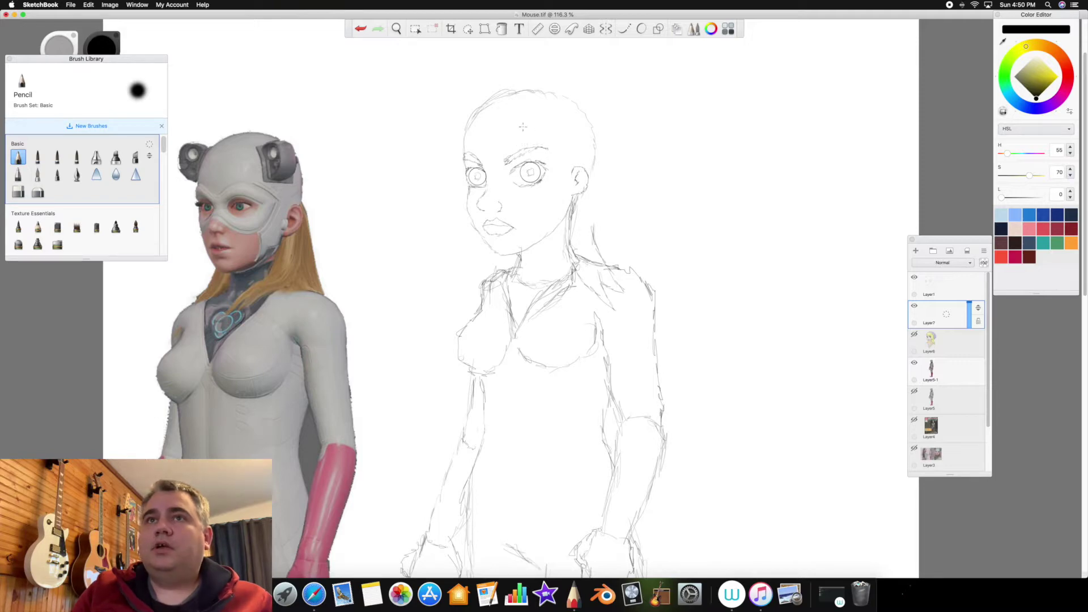
pyautogui.click(18, 193)
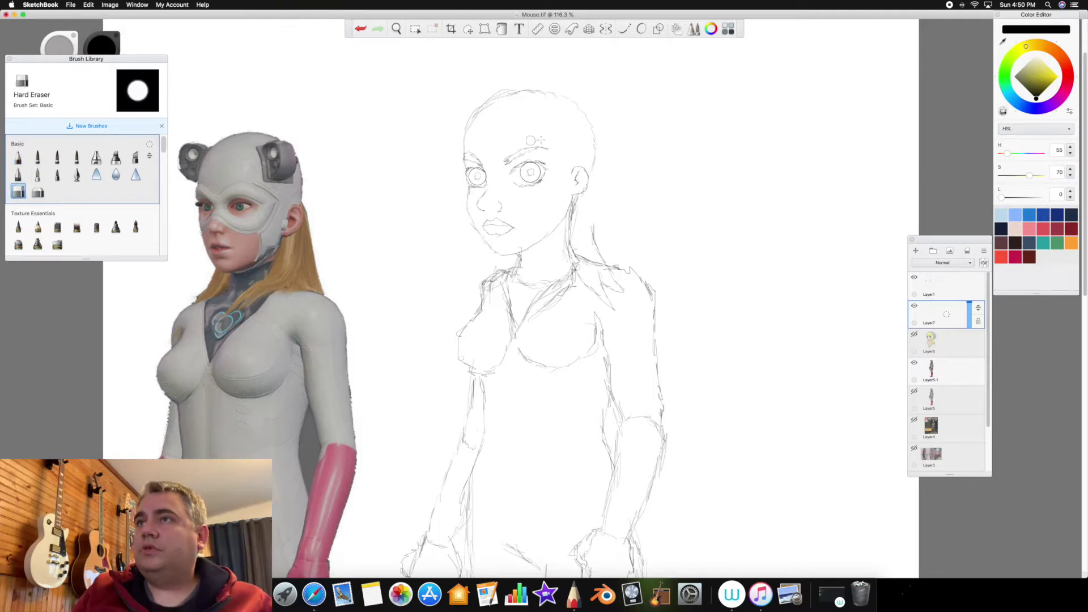
pyautogui.click(935, 286)
pyautogui.moveTo(517, 155); pyautogui.dragTo(542, 146)
pyautogui.moveTo(477, 160); pyautogui.dragTo(473, 157)
pyautogui.click(361, 29)
pyautogui.click(361, 29)
pyautogui.moveTo(506, 160)
pyautogui.mouseDown()
pyautogui.moveTo(534, 145)
pyautogui.moveTo(507, 159)
pyautogui.mouseUp()
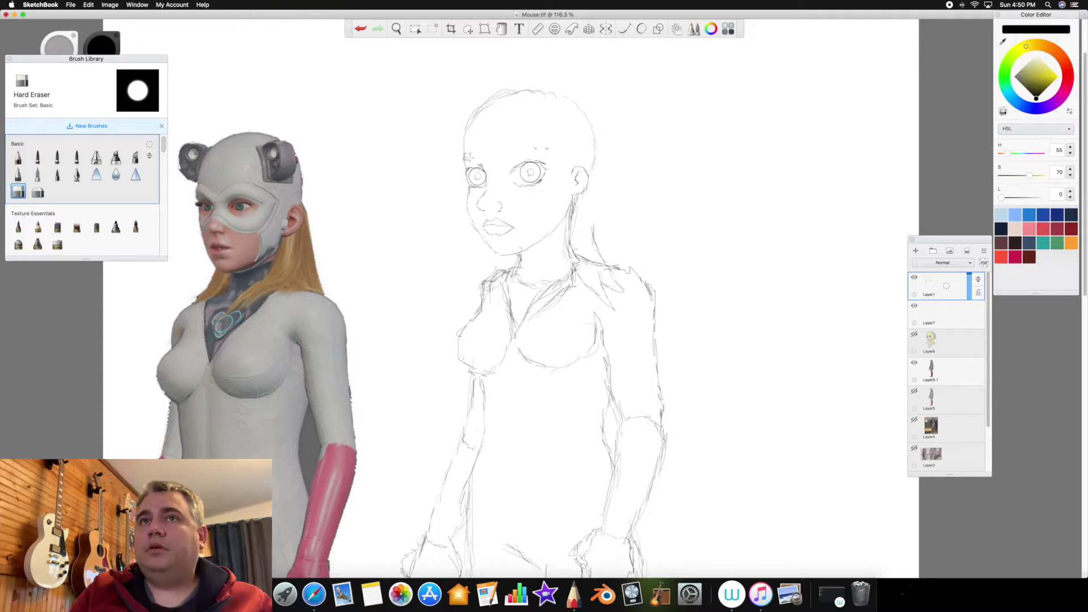
# - Add a new layer and pencil the mask's eye openings, its lower edge across nose and cheeks, and the cheek line toward the ear
pyautogui.click(18, 157)
pyautogui.click(916, 251)
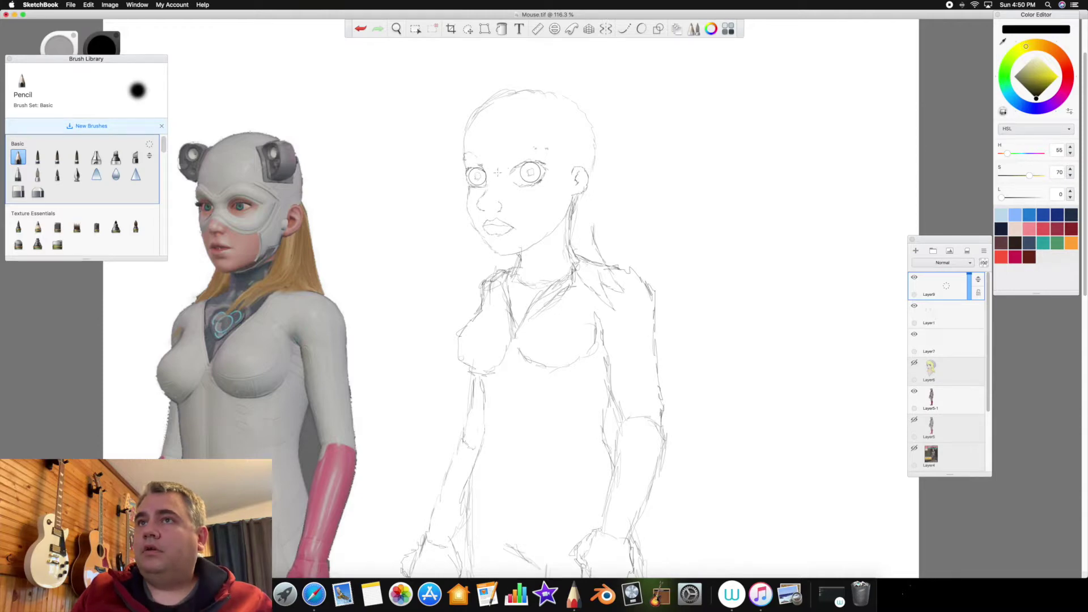
pyautogui.moveTo(536, 150); pyautogui.dragTo(550, 156)
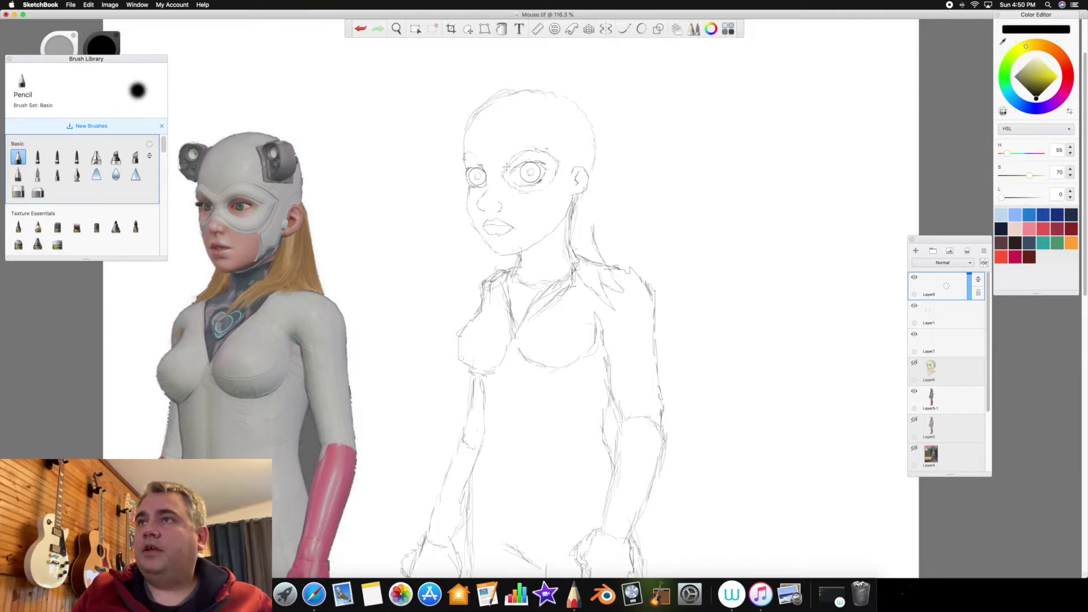
pyautogui.moveTo(537, 149); pyautogui.dragTo(562, 165)
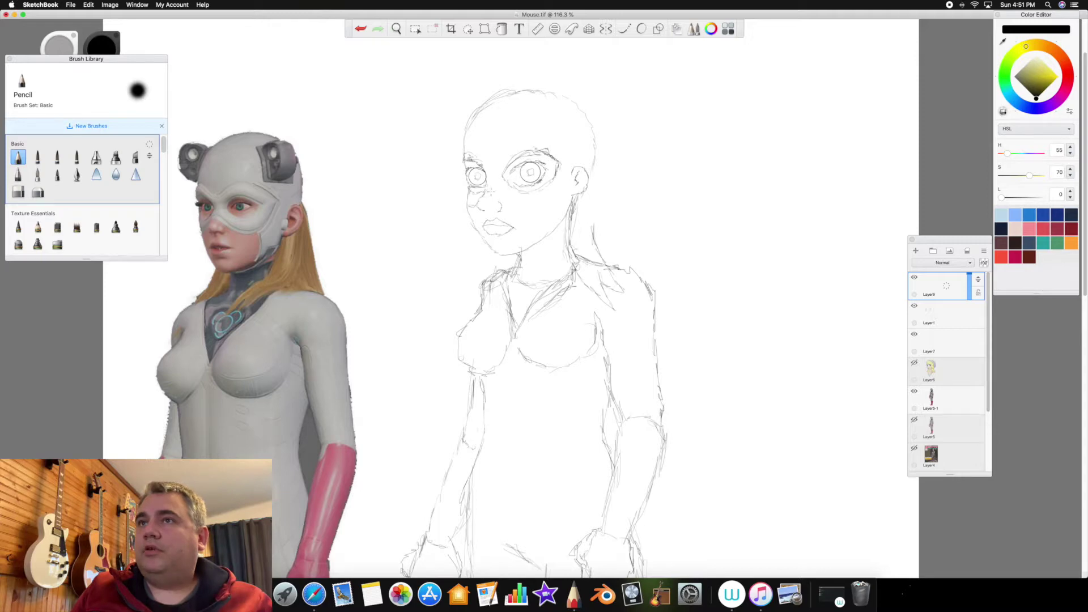
pyautogui.moveTo(492, 194)
pyautogui.mouseDown()
pyautogui.moveTo(528, 206)
pyautogui.moveTo(547, 197)
pyautogui.mouseUp()
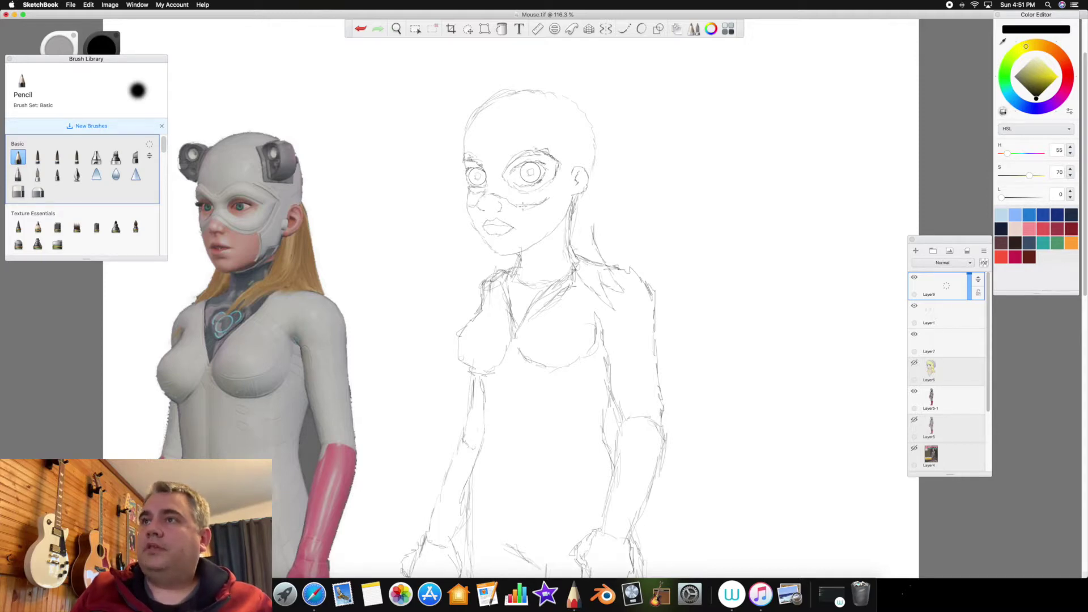
pyautogui.moveTo(549, 205); pyautogui.dragTo(552, 237)
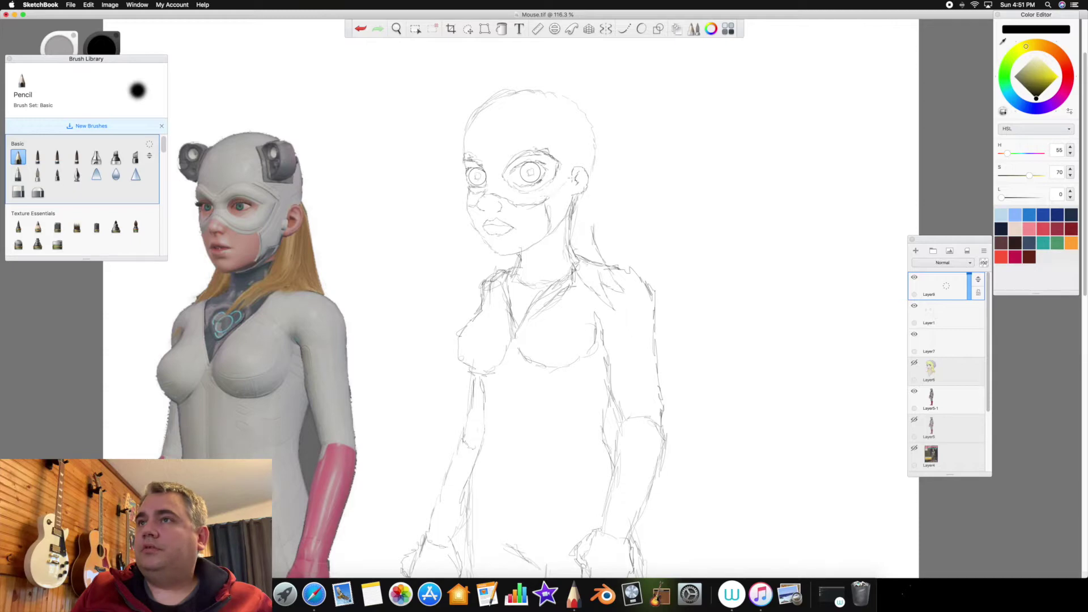
pyautogui.moveTo(555, 194); pyautogui.dragTo(567, 170)
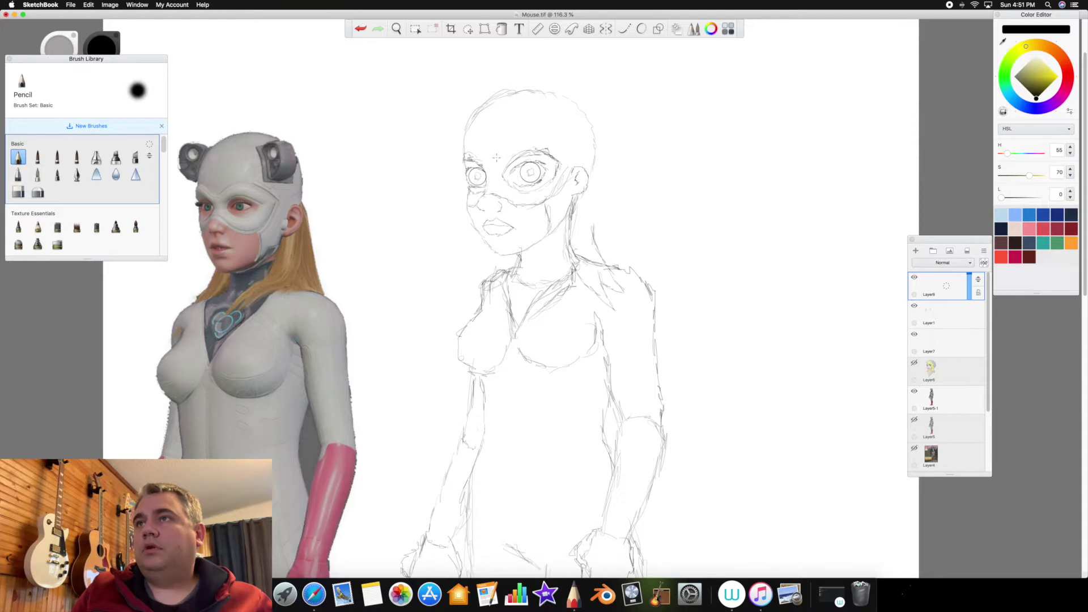
pyautogui.moveTo(498, 156)
pyautogui.mouseDown()
pyautogui.moveTo(555, 143)
pyautogui.moveTo(498, 156)
pyautogui.moveTo(539, 131)
pyautogui.moveTo(531, 136)
pyautogui.moveTo(569, 154)
pyautogui.mouseUp()
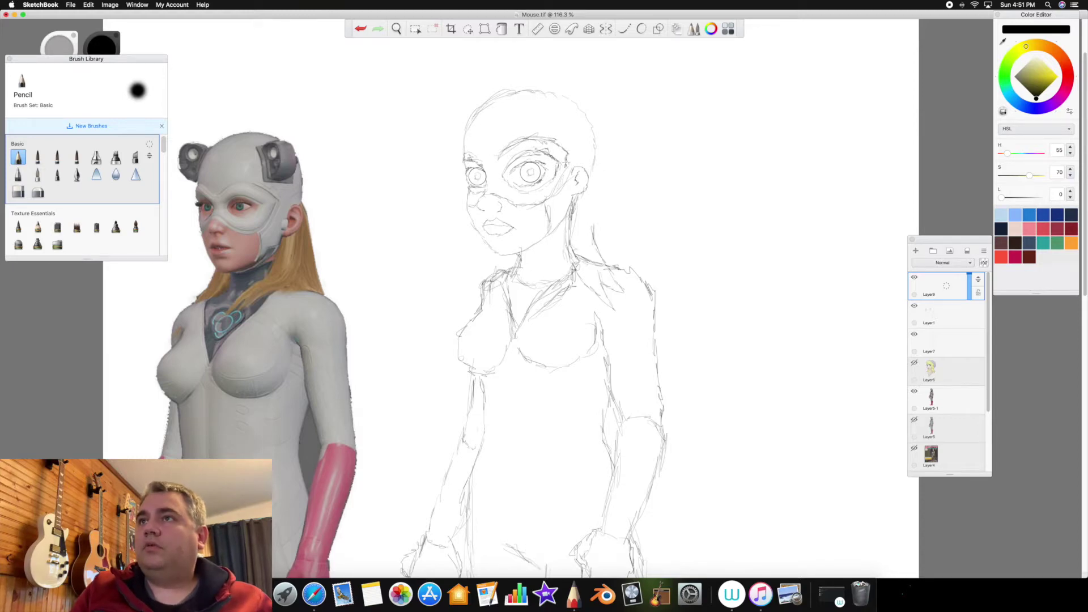
pyautogui.click(360, 29)
pyautogui.click(361, 33)
pyautogui.click(360, 36)
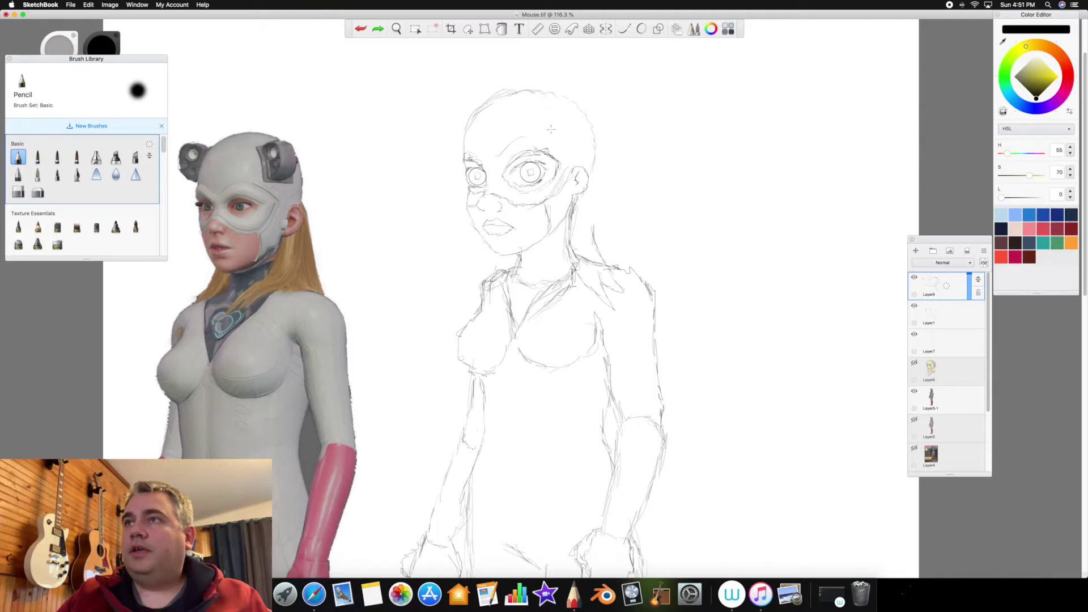
# - Erase the stray brow curve and the upper rim of the near eye opening from the mask layer
pyautogui.scroll(5, 513, 118)
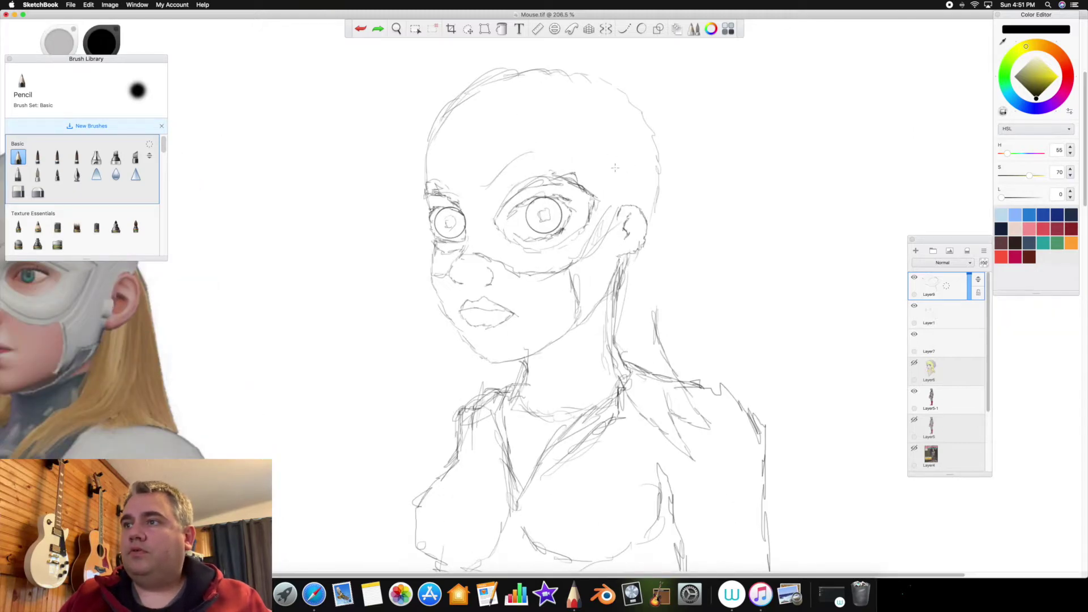
pyautogui.hscroll(-3, 614, 167)
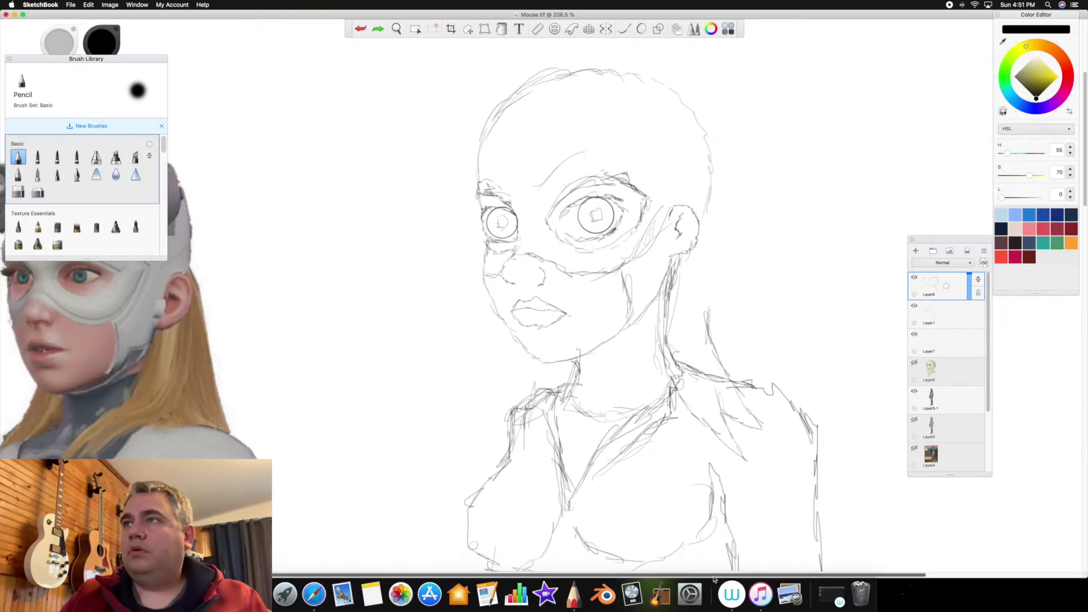
pyautogui.hscroll(4, 715, 578)
pyautogui.hscroll(-7, 623, 572)
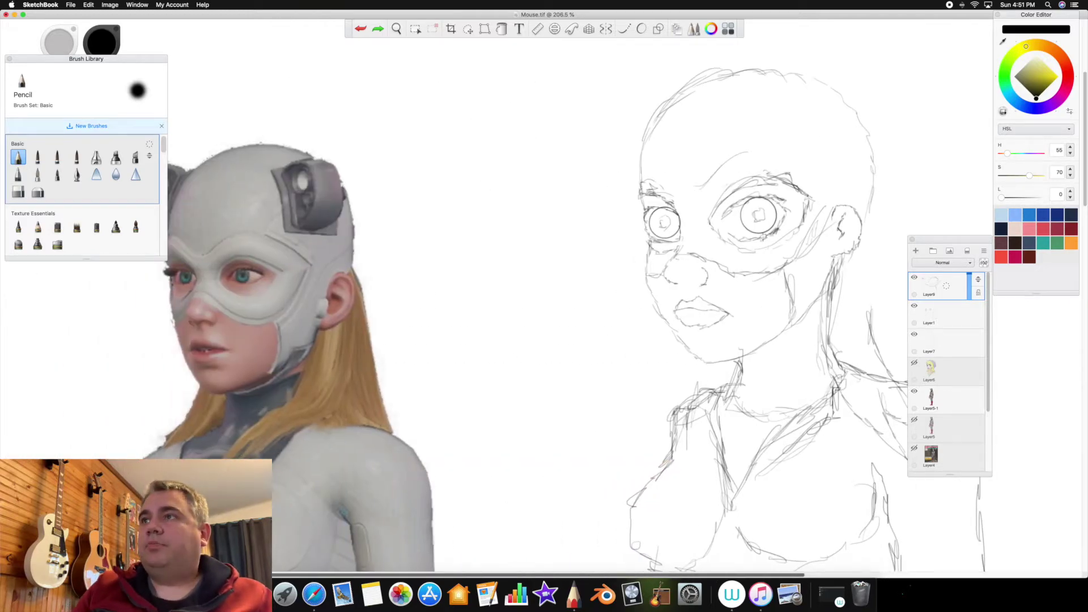
pyautogui.click(18, 193)
pyautogui.moveTo(740, 173)
pyautogui.mouseDown()
pyautogui.moveTo(798, 187)
pyautogui.moveTo(808, 202)
pyautogui.moveTo(798, 228)
pyautogui.moveTo(775, 237)
pyautogui.mouseUp()
pyautogui.moveTo(715, 166)
pyautogui.mouseDown()
pyautogui.moveTo(739, 161)
pyautogui.moveTo(721, 179)
pyautogui.moveTo(773, 173)
pyautogui.mouseUp()
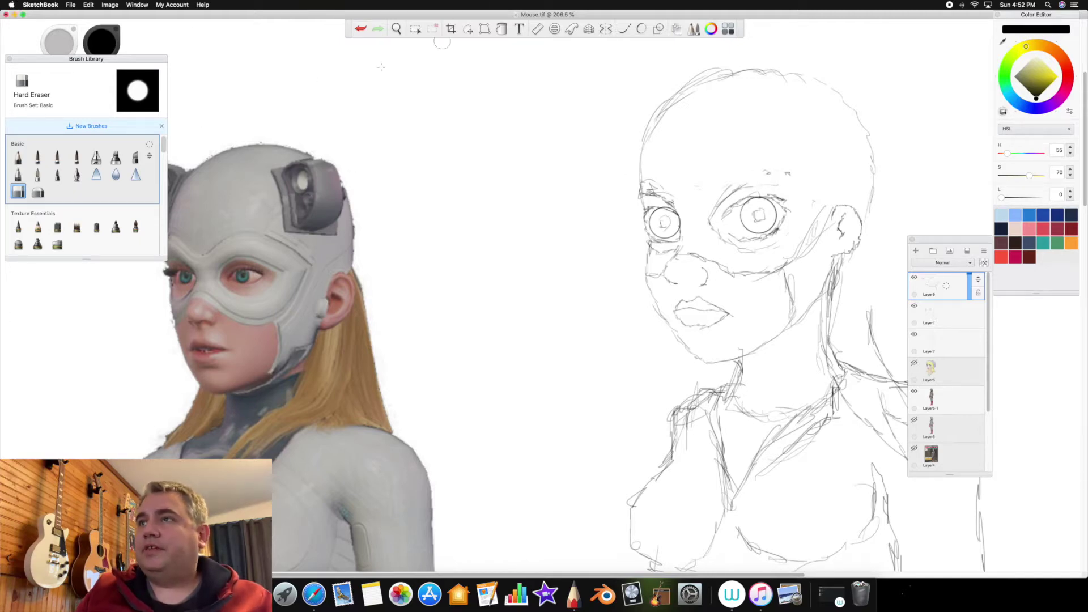
# - Redraw the near eye opening in pencil and draw the mask's upper edge from the cheek over both brows, dipping at the nose bridge
pyautogui.click(18, 158)
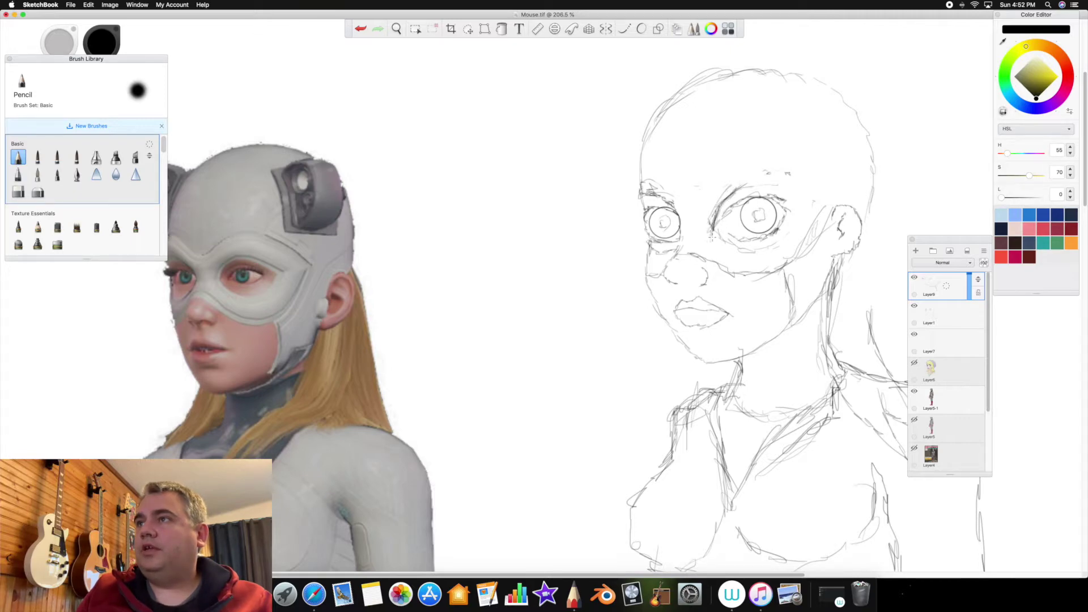
pyautogui.moveTo(739, 249)
pyautogui.mouseDown()
pyautogui.moveTo(779, 244)
pyautogui.moveTo(801, 212)
pyautogui.mouseUp()
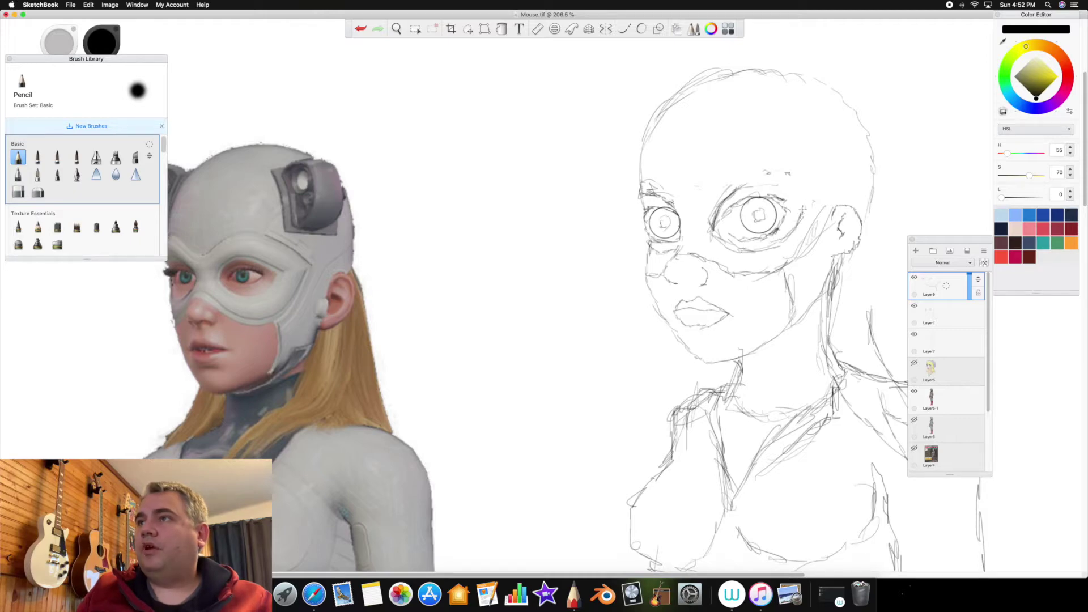
pyautogui.moveTo(794, 192); pyautogui.dragTo(768, 185)
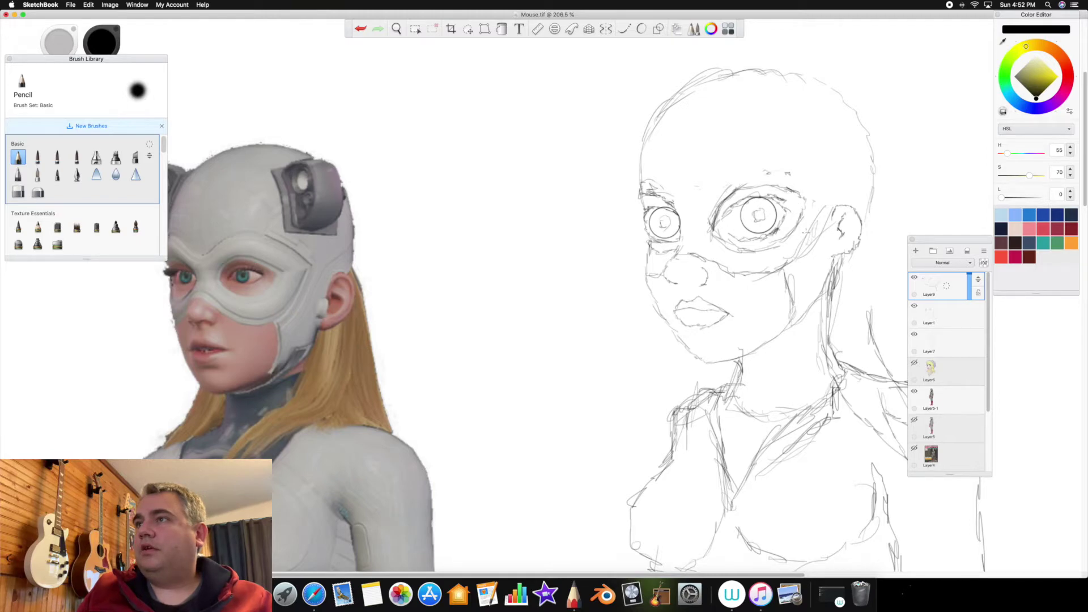
pyautogui.moveTo(793, 261)
pyautogui.mouseDown()
pyautogui.moveTo(827, 195)
pyautogui.moveTo(793, 173)
pyautogui.moveTo(748, 167)
pyautogui.moveTo(684, 192)
pyautogui.moveTo(640, 177)
pyautogui.mouseUp()
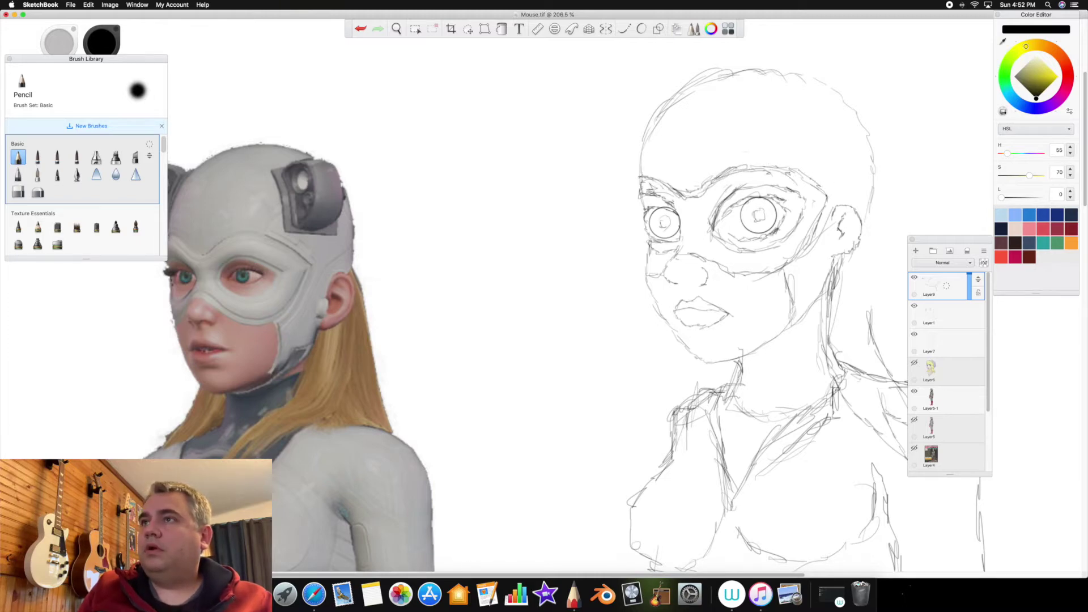
pyautogui.moveTo(642, 202)
pyautogui.mouseDown()
pyautogui.moveTo(638, 180)
pyautogui.moveTo(637, 189)
pyautogui.mouseUp()
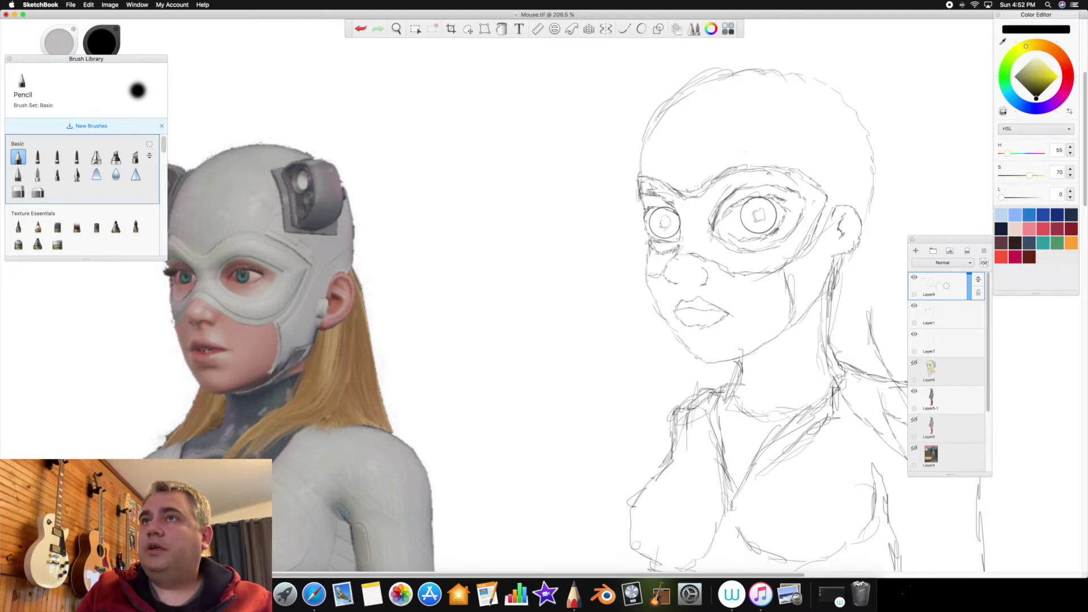
# - Pencil the mask's outer edge along the far cheek and extend the helmet's cheek line down toward the jaw
pyautogui.moveTo(643, 245); pyautogui.dragTo(643, 254)
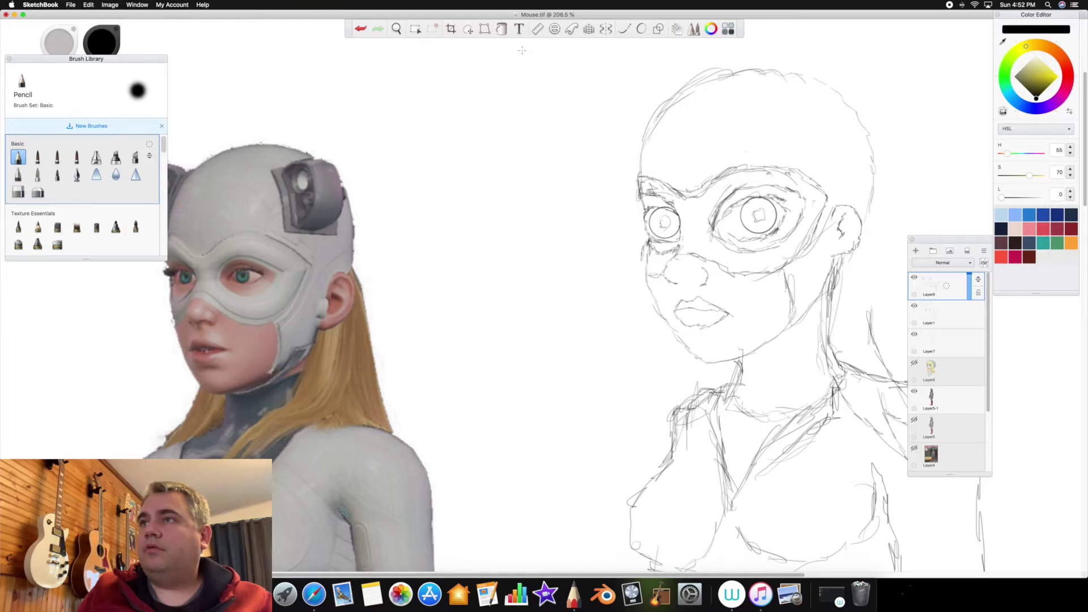
pyautogui.press('super+z')
pyautogui.moveTo(646, 274); pyautogui.dragTo(647, 243)
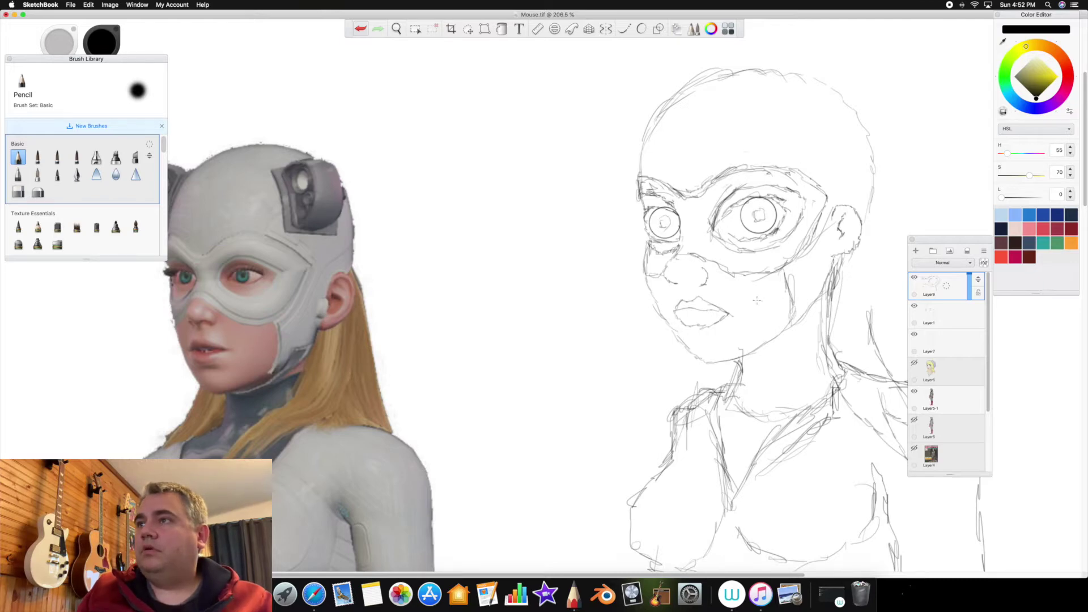
pyautogui.moveTo(790, 296); pyautogui.dragTo(784, 337)
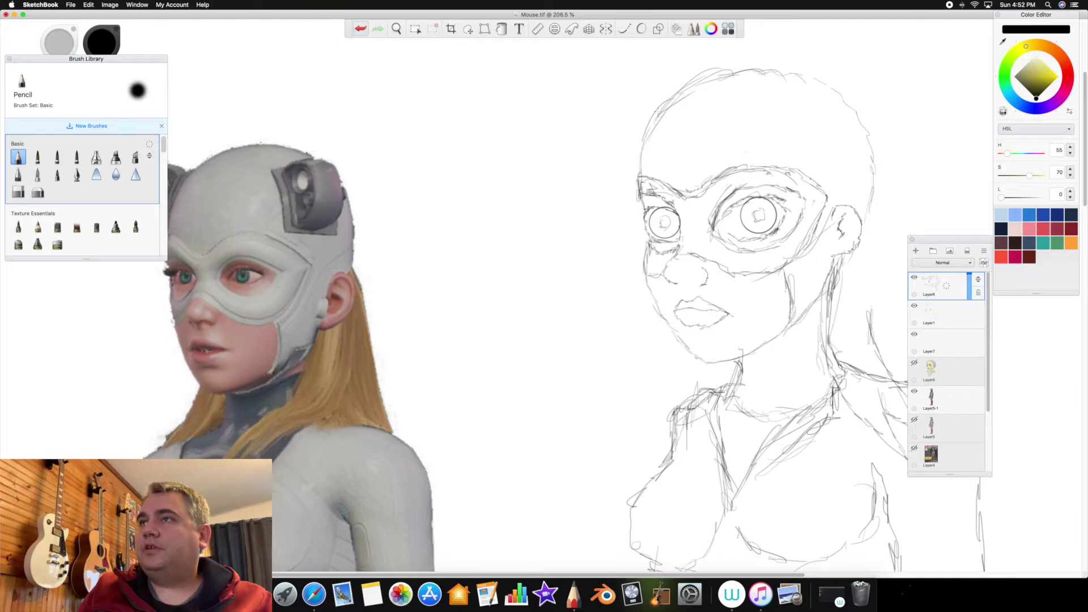
pyautogui.moveTo(795, 93)
pyautogui.mouseDown()
pyautogui.moveTo(838, 77)
pyautogui.moveTo(863, 120)
pyautogui.mouseUp()
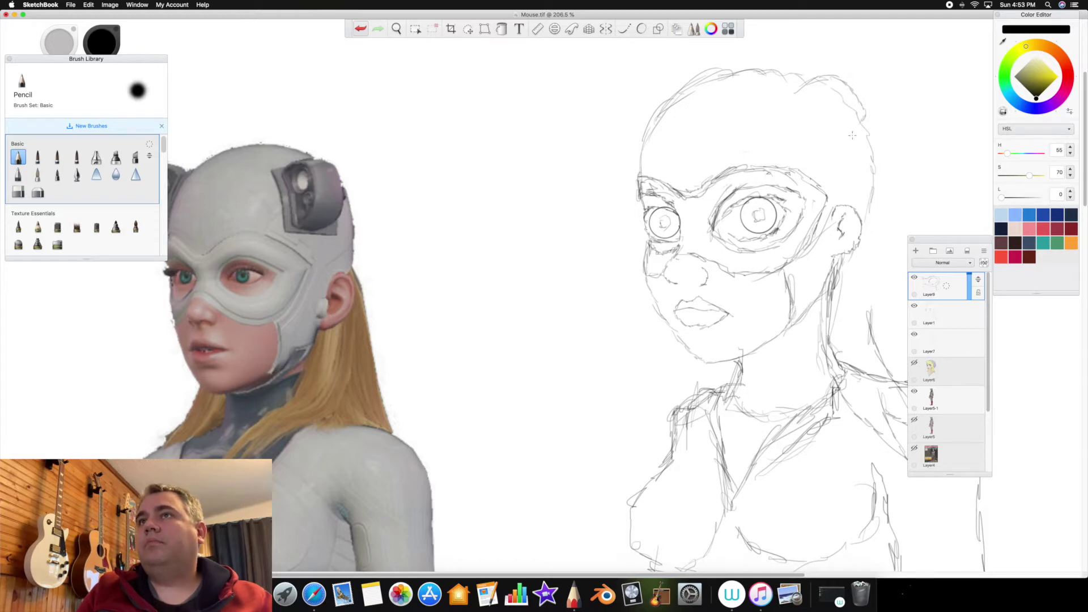
pyautogui.click(360, 29)
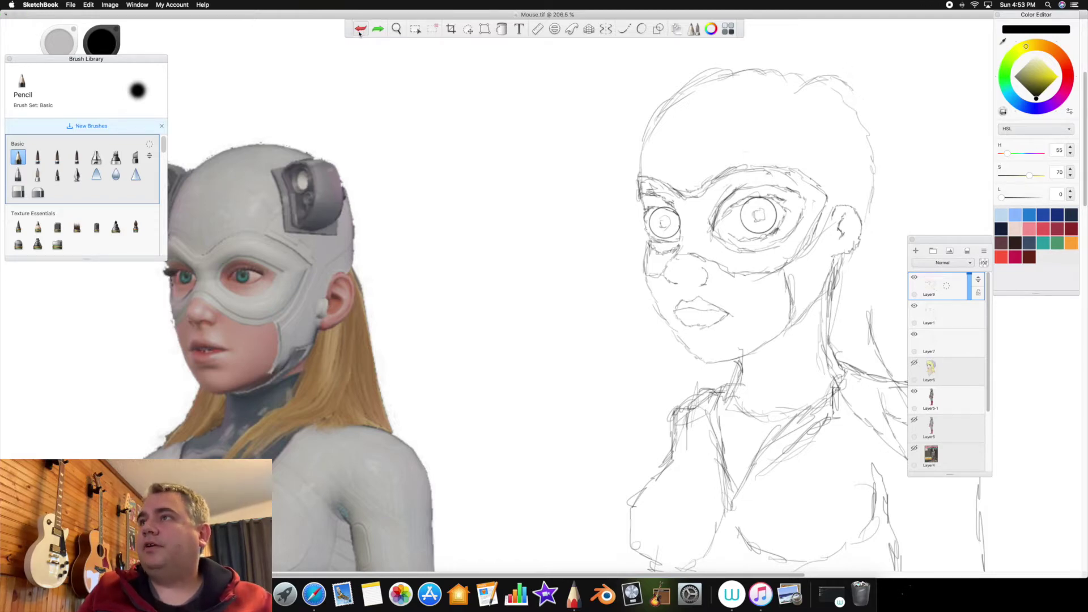
pyautogui.click(361, 33)
pyautogui.click(361, 33)
pyautogui.moveTo(811, 84)
pyautogui.mouseDown()
pyautogui.moveTo(824, 68)
pyautogui.moveTo(859, 81)
pyautogui.moveTo(850, 63)
pyautogui.moveTo(871, 107)
pyautogui.moveTo(861, 124)
pyautogui.moveTo(871, 105)
pyautogui.moveTo(850, 68)
pyautogui.moveTo(822, 77)
pyautogui.mouseUp()
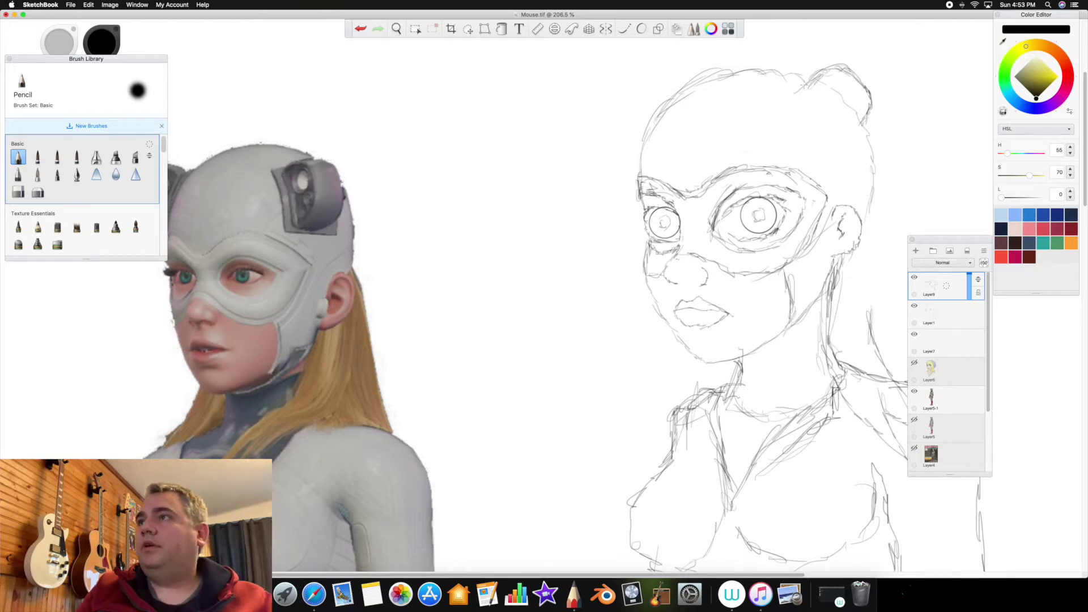
pyautogui.click(18, 192)
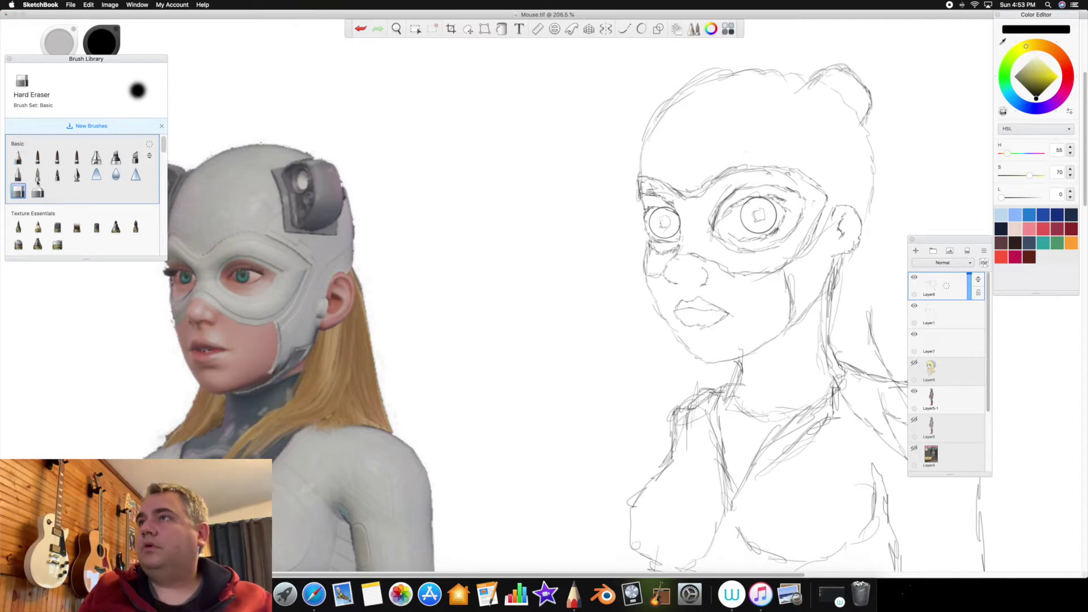
pyautogui.moveTo(846, 71)
pyautogui.mouseDown()
pyautogui.moveTo(858, 105)
pyautogui.moveTo(873, 104)
pyautogui.moveTo(843, 72)
pyautogui.moveTo(806, 82)
pyautogui.mouseUp()
pyautogui.click(19, 157)
pyautogui.moveTo(828, 91)
pyautogui.mouseDown()
pyautogui.moveTo(847, 88)
pyautogui.moveTo(814, 92)
pyautogui.moveTo(848, 82)
pyautogui.moveTo(876, 104)
pyautogui.mouseUp()
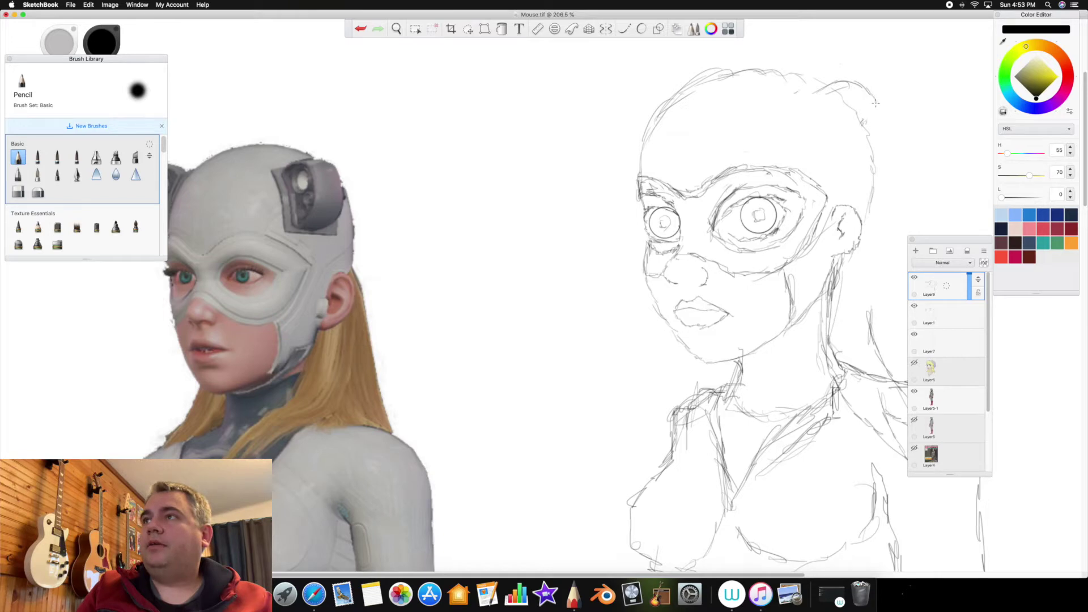
pyautogui.click(361, 28)
pyautogui.click(360, 29)
pyautogui.click(360, 28)
pyautogui.click(360, 28)
# - Pencil two round ears with inner rims on top of the helmet and add lid lines in both mask eye openings
pyautogui.moveTo(798, 89)
pyautogui.mouseDown()
pyautogui.moveTo(785, 86)
pyautogui.moveTo(794, 74)
pyautogui.moveTo(840, 68)
pyautogui.moveTo(859, 95)
pyautogui.moveTo(842, 125)
pyautogui.moveTo(811, 118)
pyautogui.moveTo(783, 86)
pyautogui.moveTo(823, 120)
pyautogui.mouseUp()
pyautogui.moveTo(644, 130)
pyautogui.mouseDown()
pyautogui.moveTo(644, 79)
pyautogui.moveTo(642, 98)
pyautogui.moveTo(642, 85)
pyautogui.moveTo(673, 68)
pyautogui.moveTo(695, 75)
pyautogui.moveTo(672, 70)
pyautogui.moveTo(648, 85)
pyautogui.moveTo(641, 119)
pyautogui.mouseUp()
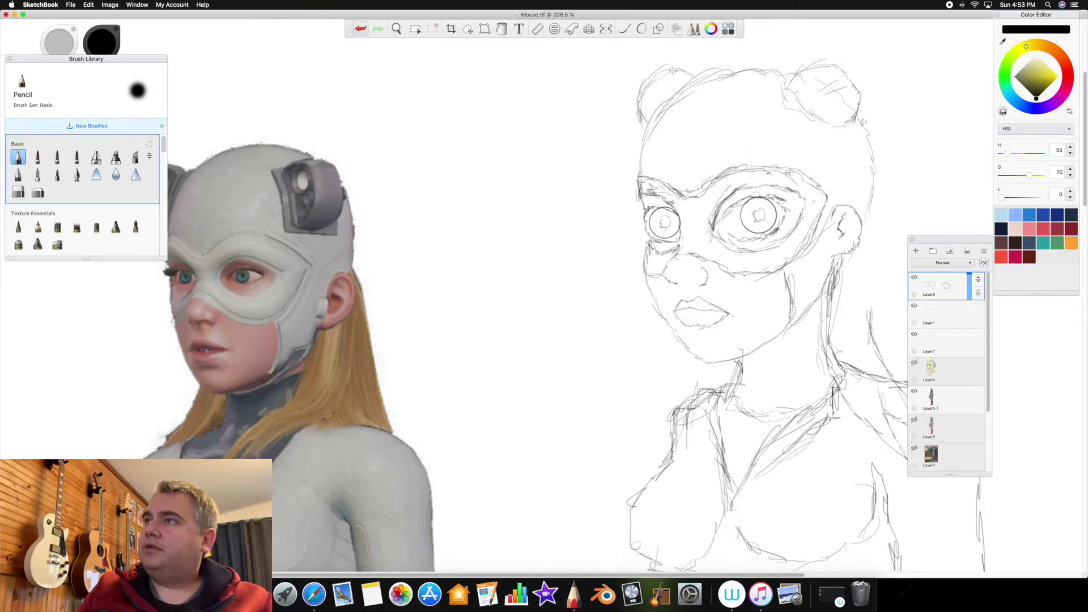
pyautogui.moveTo(791, 105); pyautogui.dragTo(844, 130)
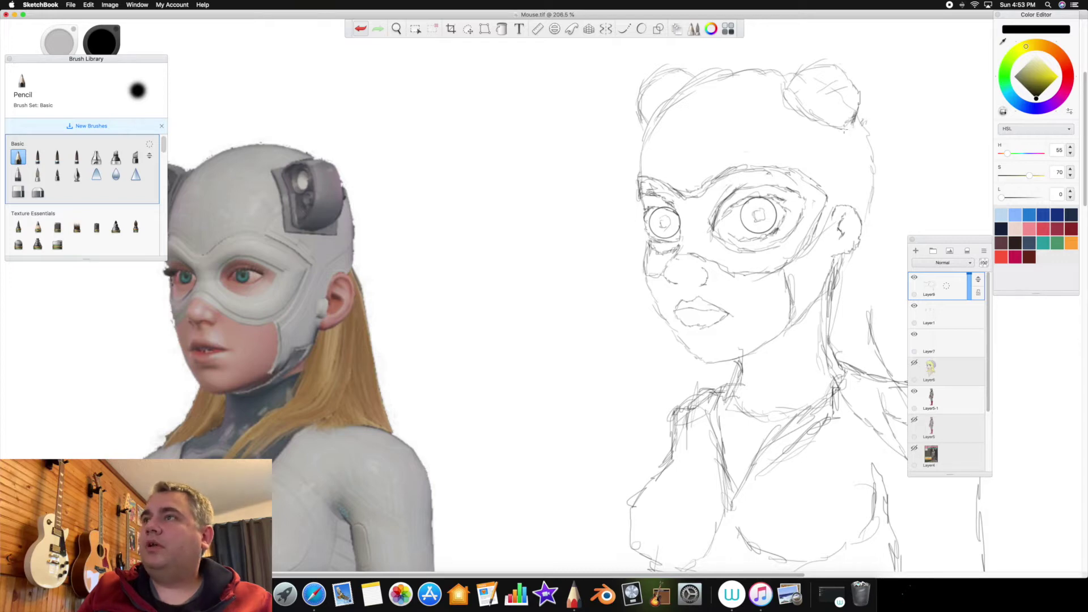
pyautogui.moveTo(787, 84)
pyautogui.mouseDown()
pyautogui.moveTo(800, 65)
pyautogui.moveTo(822, 64)
pyautogui.mouseUp()
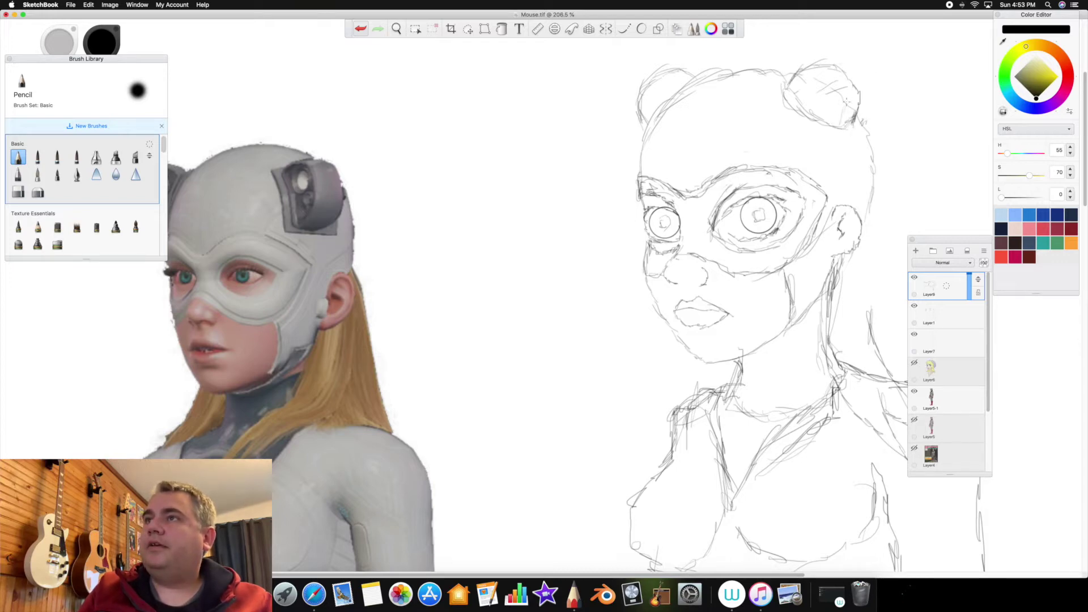
pyautogui.moveTo(844, 107); pyautogui.dragTo(829, 72)
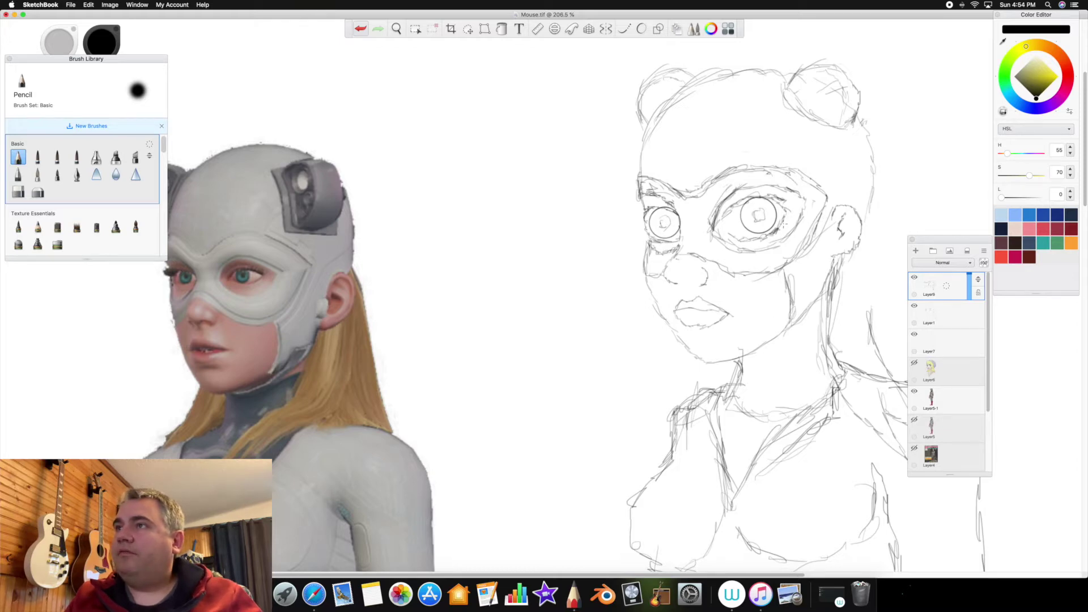
pyautogui.moveTo(781, 222); pyautogui.dragTo(787, 208)
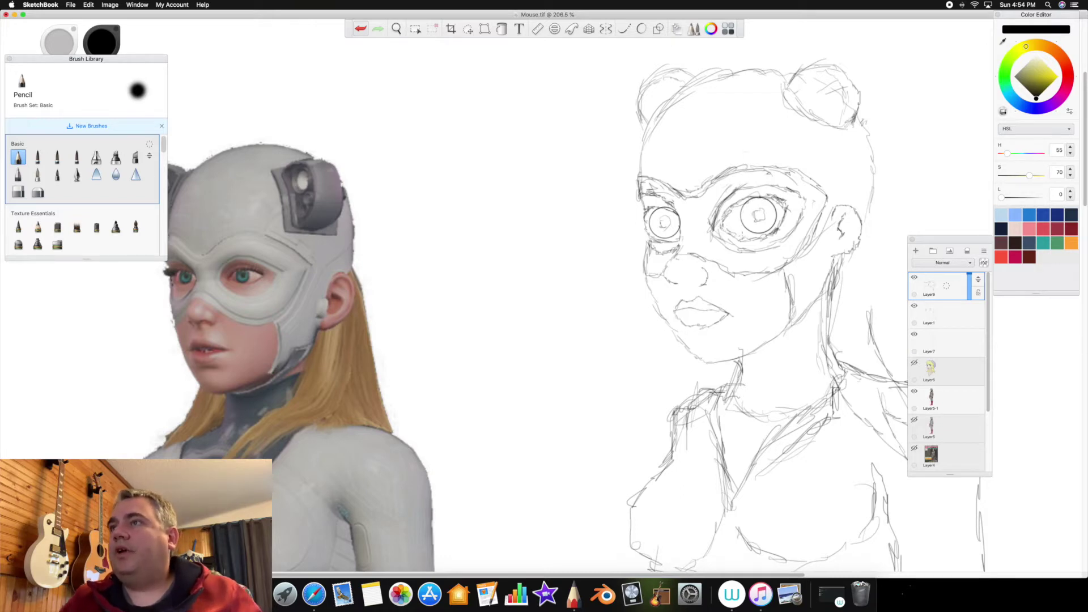
pyautogui.moveTo(648, 208); pyautogui.dragTo(663, 203)
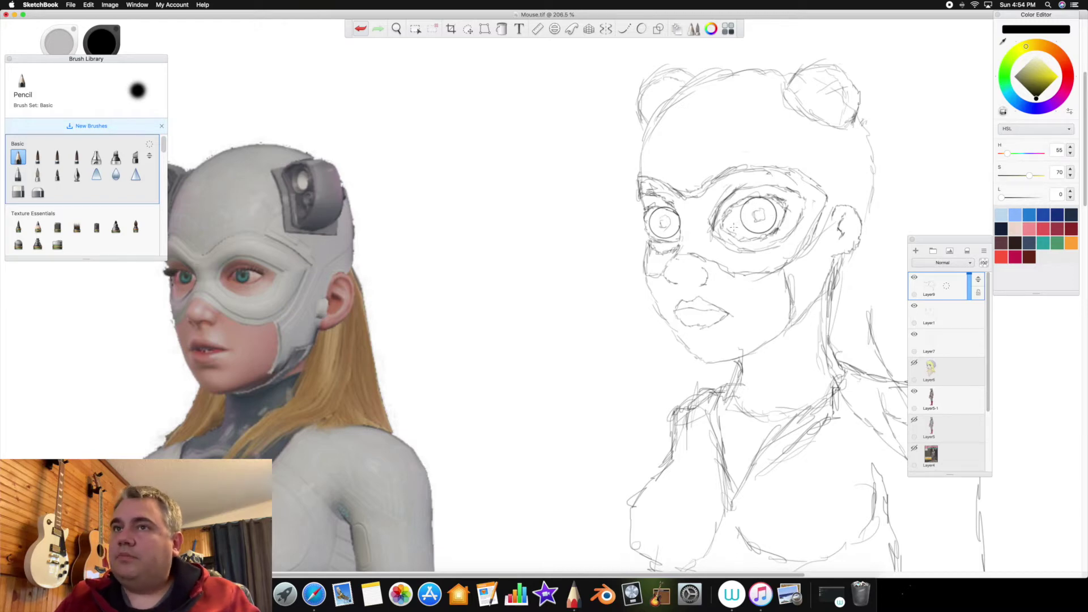
# - Pencil a round emblem with small scalloped lobes in the suit's V-shaped collar below the neck
pyautogui.scroll(-2, 735, 225)
pyautogui.scroll(-2, 734, 225)
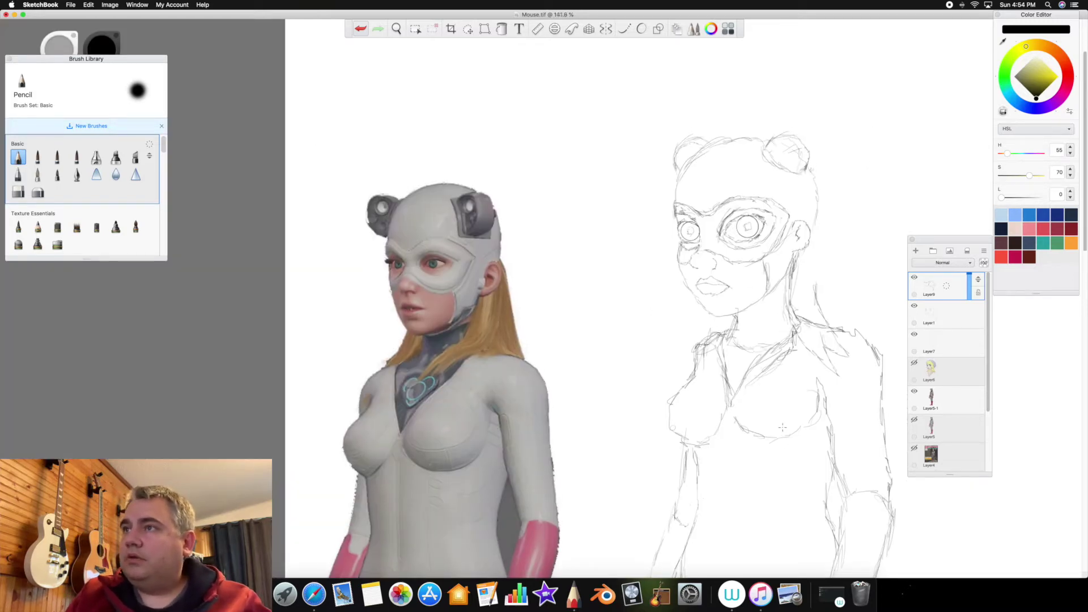
pyautogui.scroll(2, 784, 434)
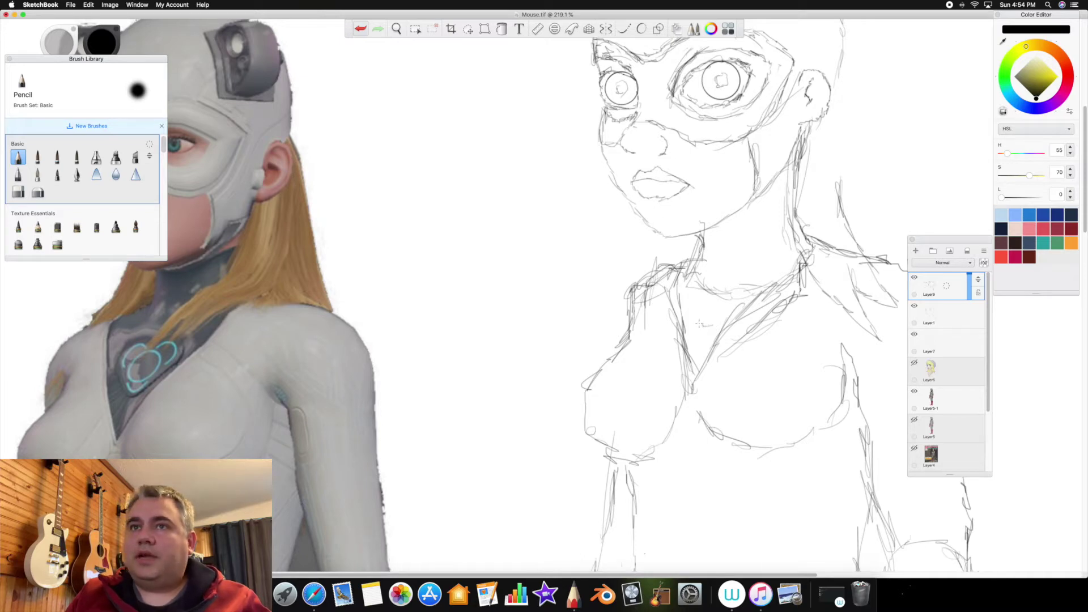
pyautogui.moveTo(695, 321)
pyautogui.mouseDown()
pyautogui.moveTo(688, 303)
pyautogui.moveTo(709, 295)
pyautogui.moveTo(722, 319)
pyautogui.moveTo(703, 330)
pyautogui.mouseUp()
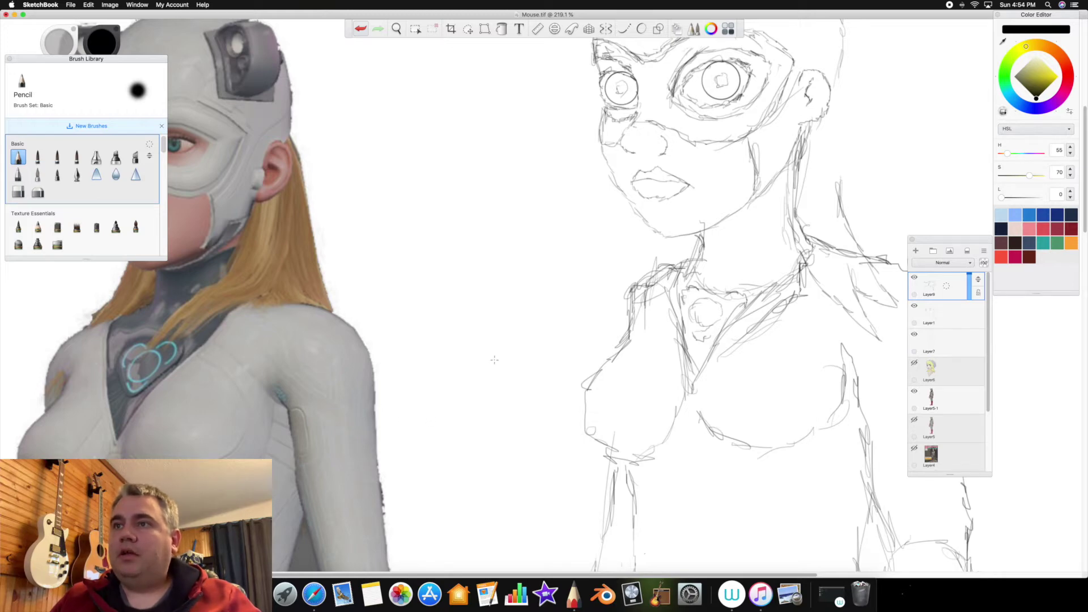
# - Pencil the hair flowing from behind the ear toward the near shoulder, ending in pointed tips
pyautogui.scroll(-5, 495, 360)
pyautogui.scroll(-3, 490, 360)
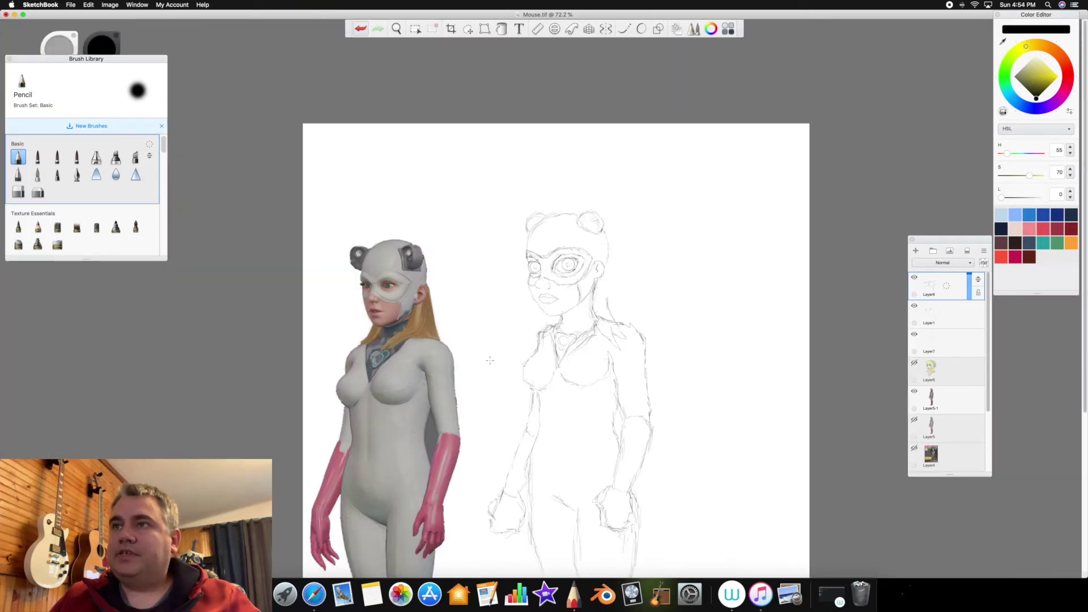
pyautogui.scroll(-4, 478, 389)
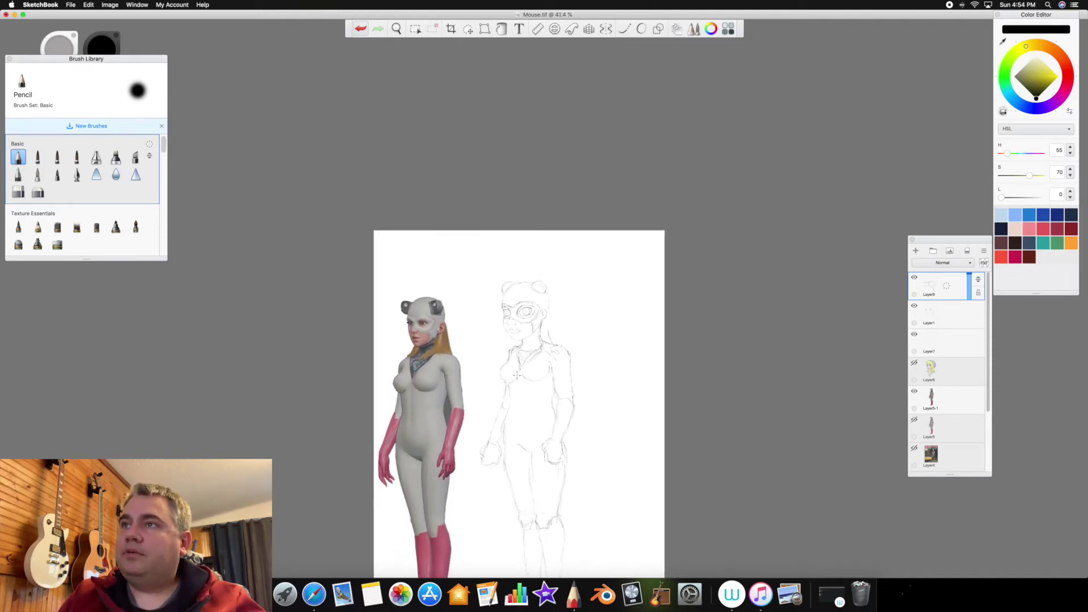
pyautogui.scroll(5, 533, 355)
pyautogui.scroll(1, 520, 367)
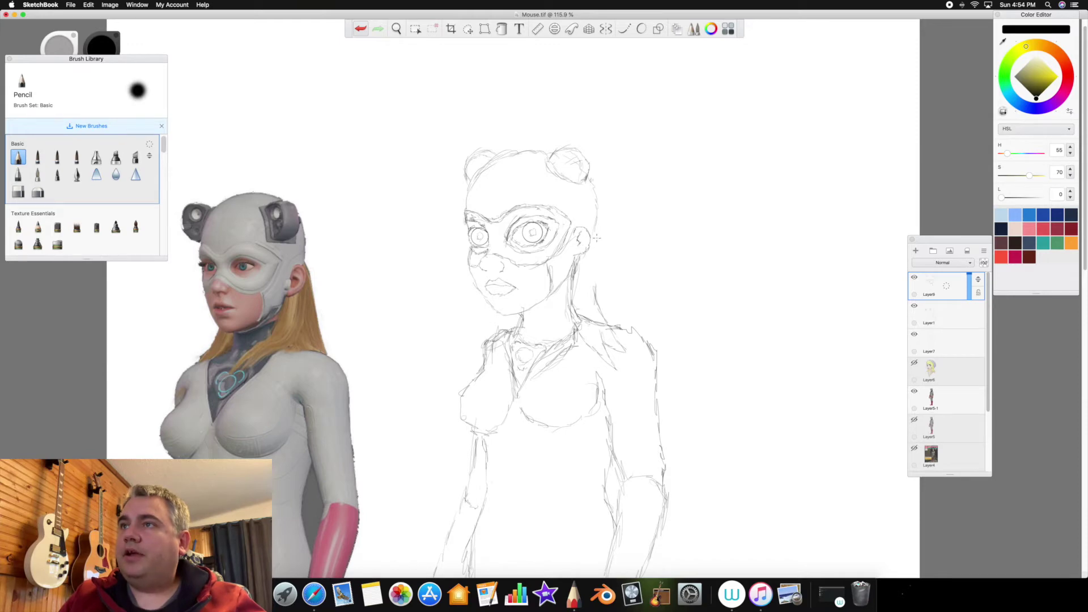
pyautogui.moveTo(595, 238)
pyautogui.mouseDown()
pyautogui.moveTo(616, 290)
pyautogui.moveTo(594, 282)
pyautogui.moveTo(622, 324)
pyautogui.mouseUp()
pyautogui.click(361, 30)
pyautogui.click(359, 46)
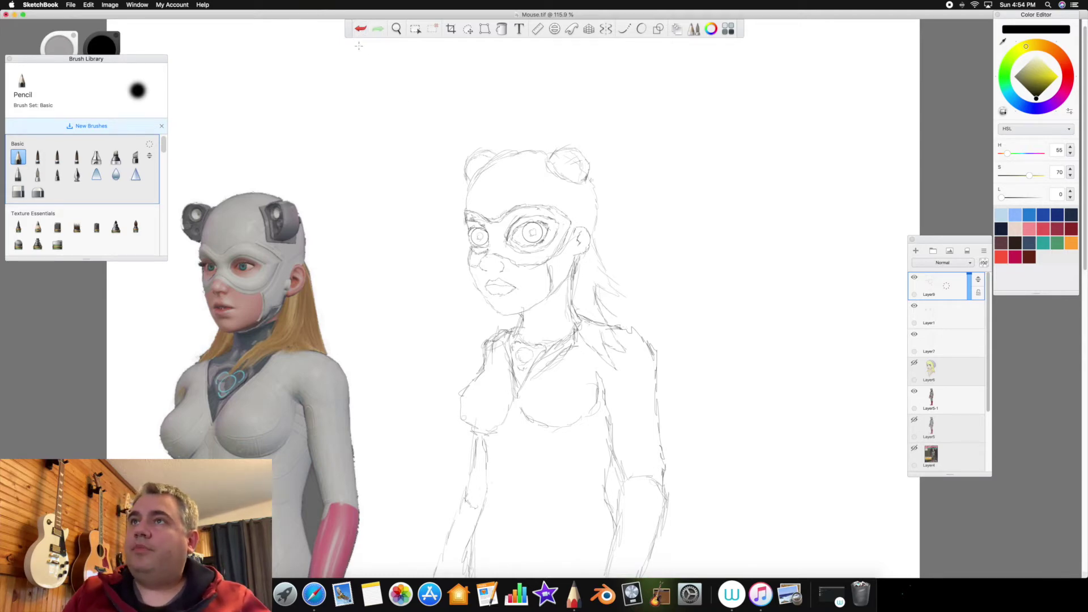
# - On the head sketch layer below the mask layer, lasso the hair strands by the near shoulder and move them slightly upward
pyautogui.click(951, 312)
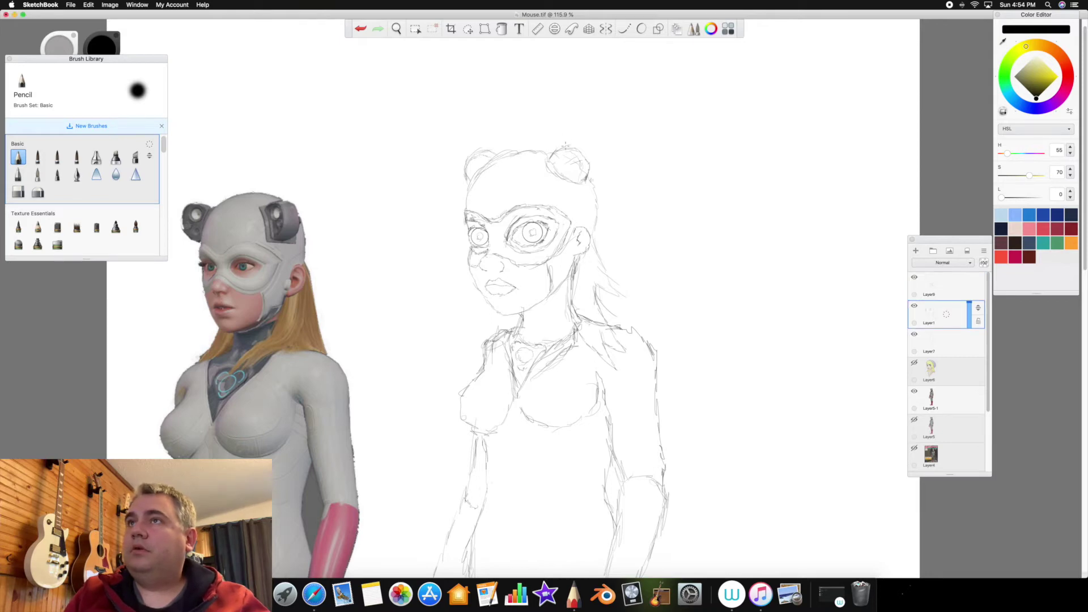
pyautogui.click(417, 30)
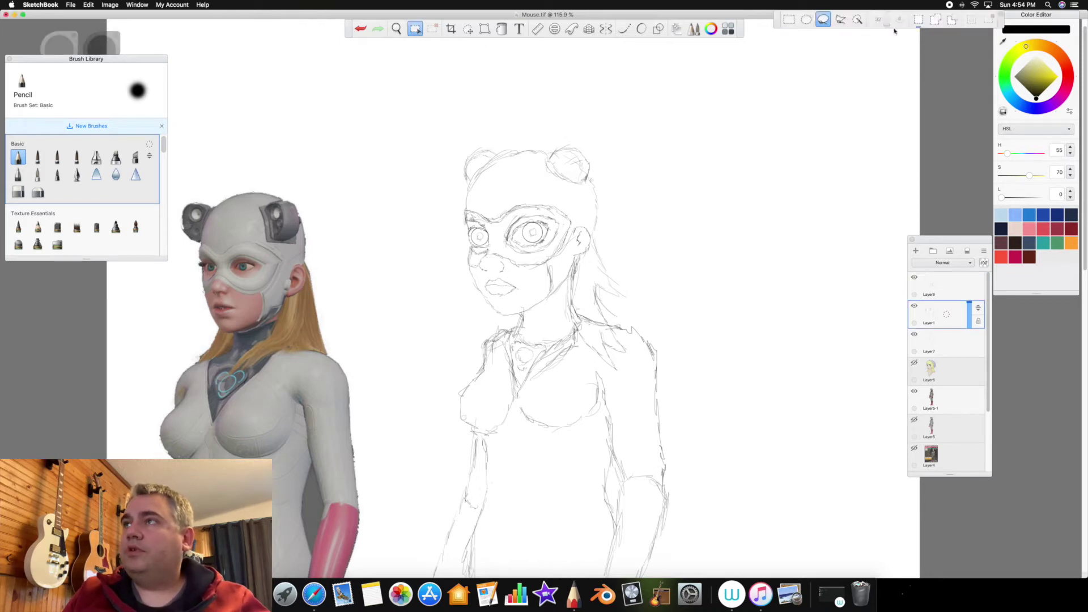
pyautogui.click(468, 30)
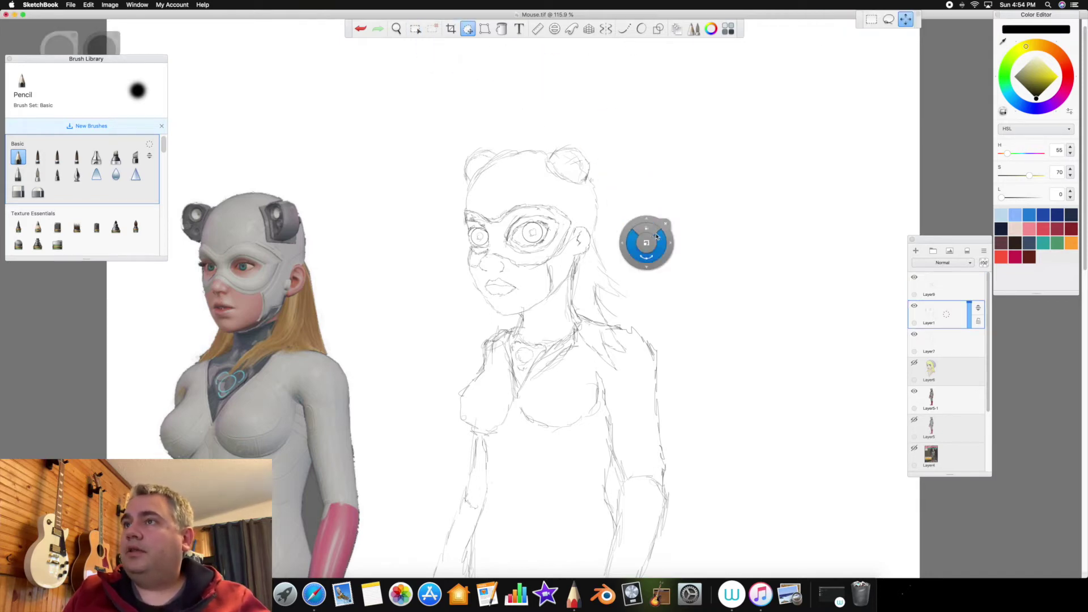
pyautogui.click(666, 224)
pyautogui.click(468, 29)
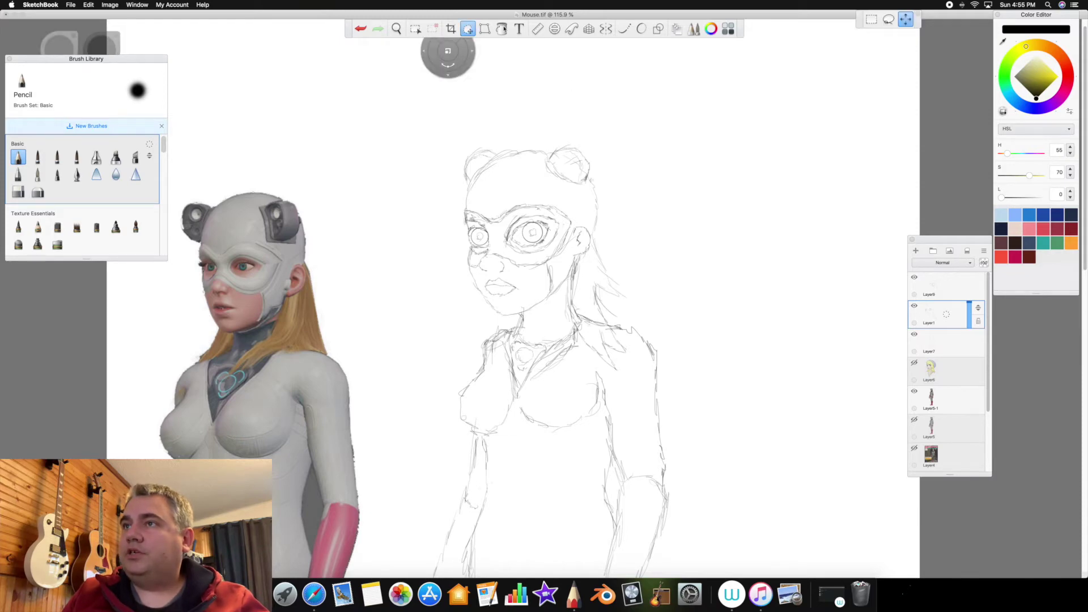
pyautogui.moveTo(560, 293)
pyautogui.mouseDown()
pyautogui.moveTo(602, 256)
pyautogui.moveTo(621, 264)
pyautogui.moveTo(630, 359)
pyautogui.moveTo(602, 370)
pyautogui.moveTo(562, 296)
pyautogui.mouseUp()
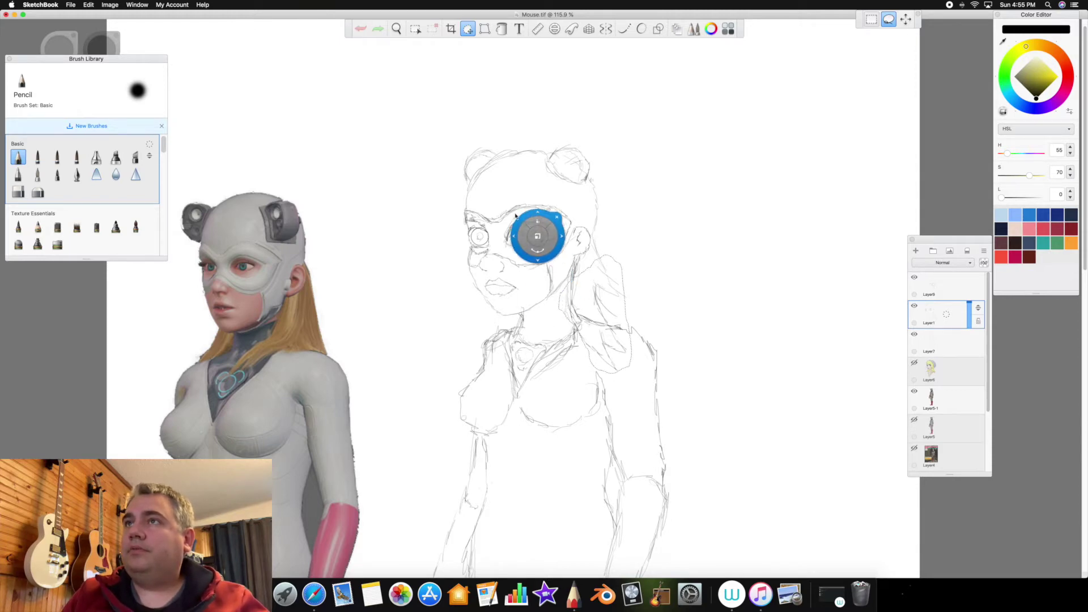
pyautogui.click(506, 68)
pyautogui.click(468, 31)
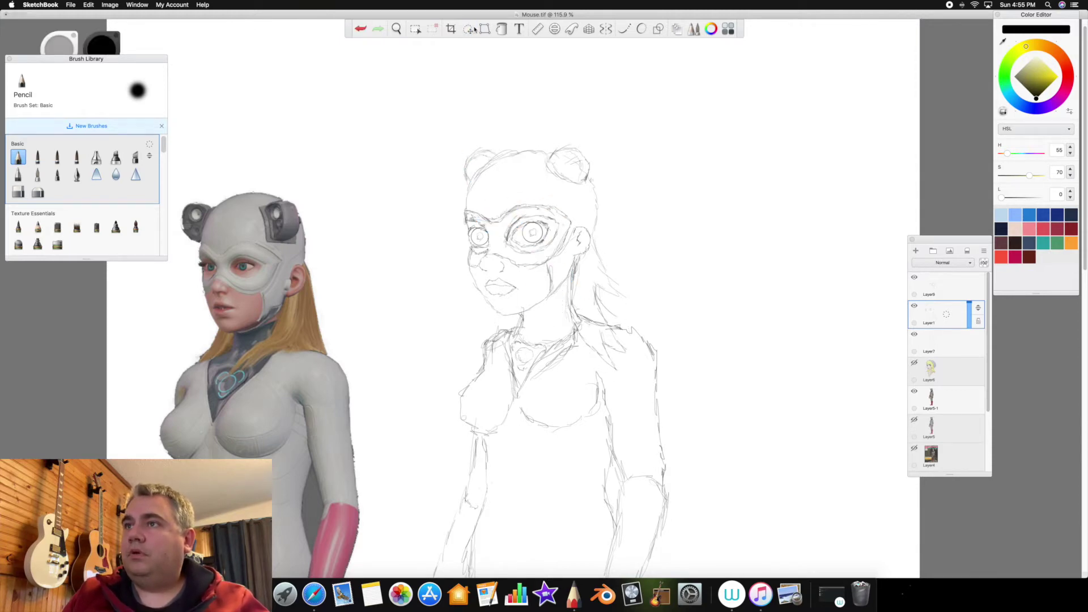
pyautogui.click(468, 29)
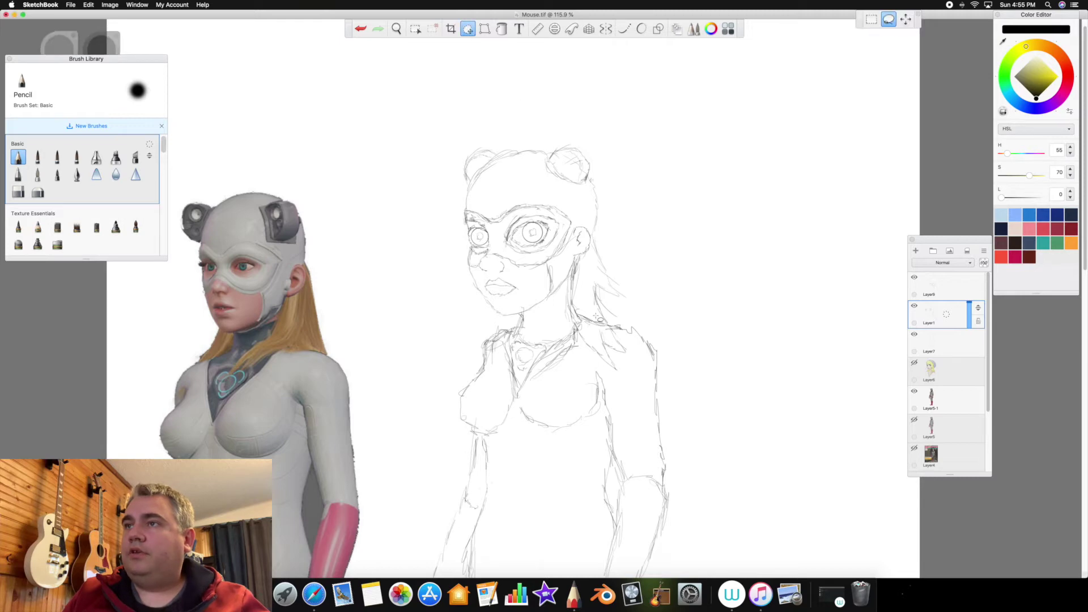
pyautogui.moveTo(606, 368)
pyautogui.mouseDown()
pyautogui.moveTo(578, 321)
pyautogui.moveTo(581, 284)
pyautogui.moveTo(609, 244)
pyautogui.moveTo(641, 314)
pyautogui.moveTo(607, 381)
pyautogui.mouseUp()
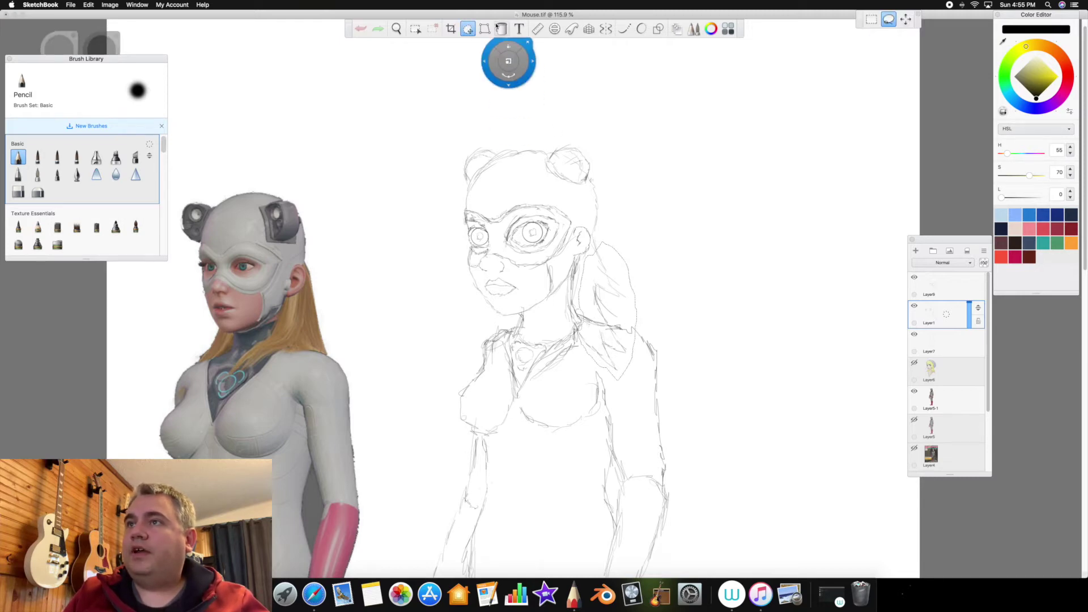
pyautogui.moveTo(530, 115); pyautogui.dragTo(525, 92)
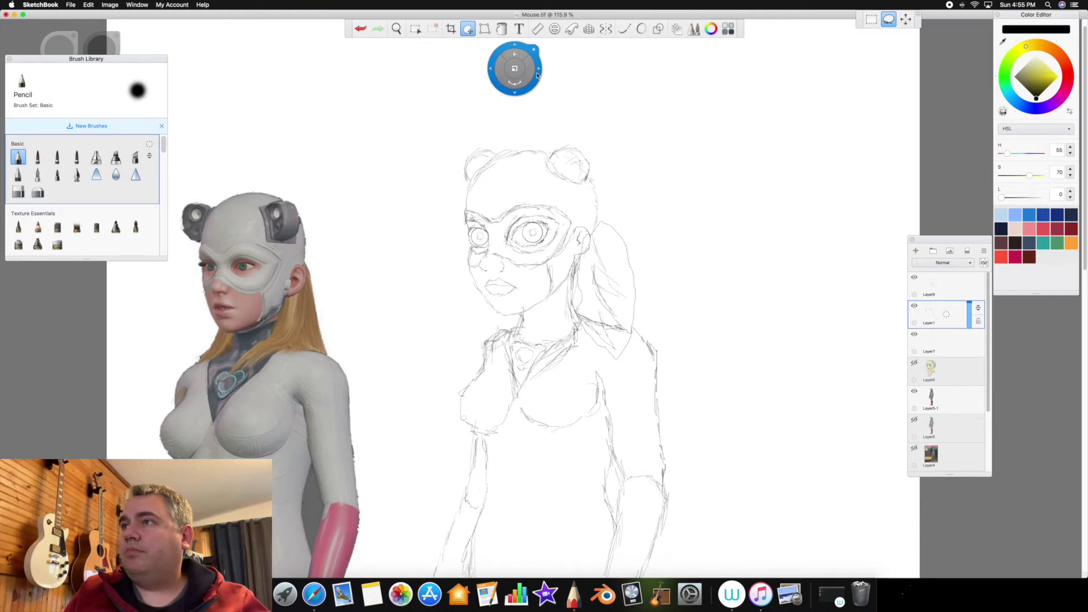
pyautogui.click(256, 169)
# - On the mask layer, erase the overlapping hair strokes with the Hard Eraser and redraw the hair behind the ear in pencil
pyautogui.click(18, 192)
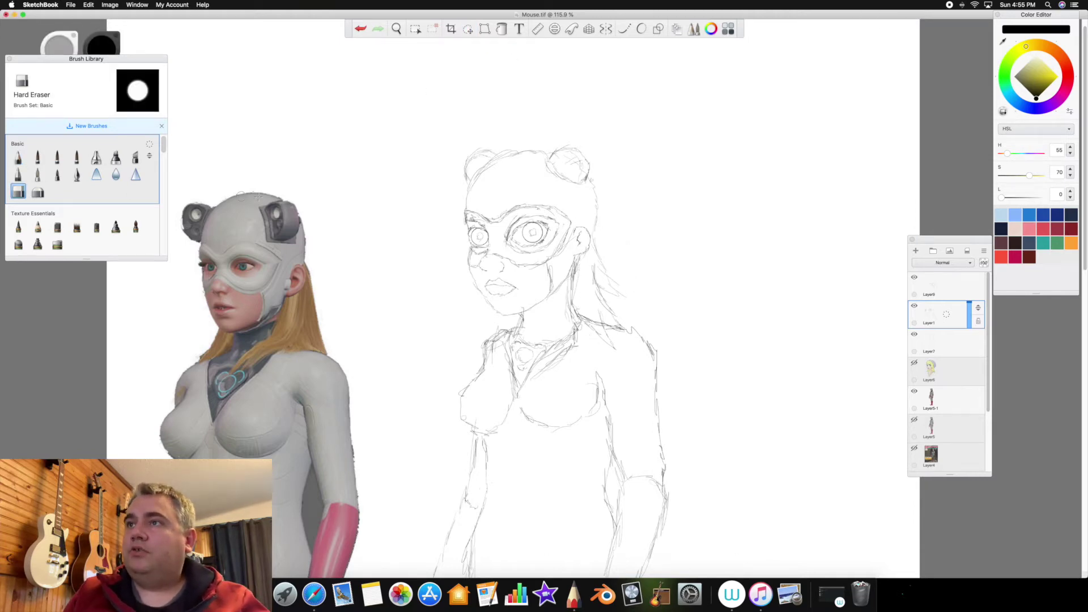
pyautogui.click(938, 287)
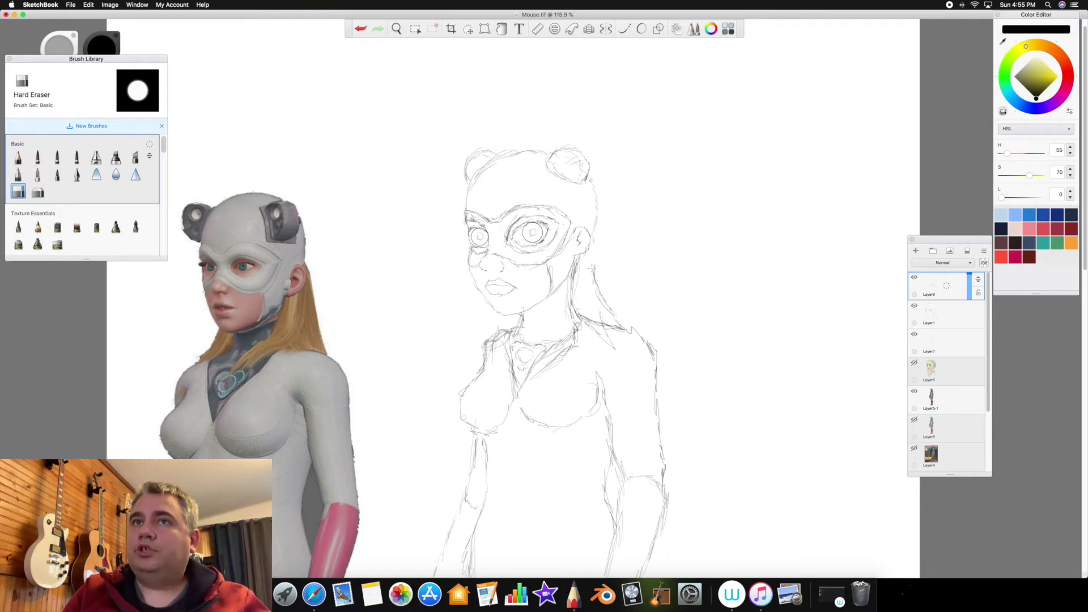
pyautogui.click(18, 174)
pyautogui.click(18, 157)
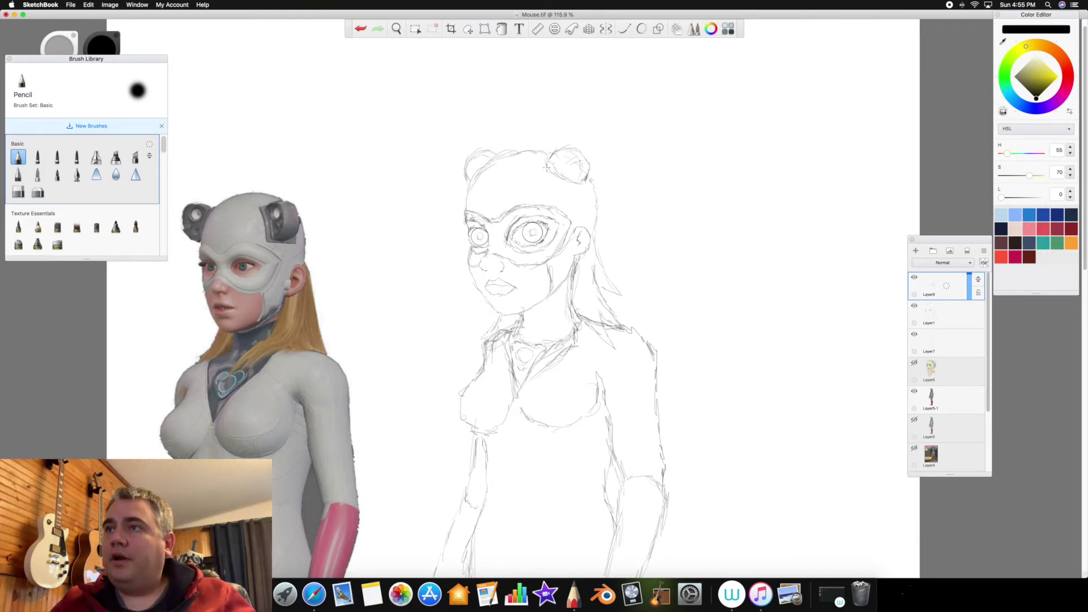
pyautogui.scroll(-10, 549, 170)
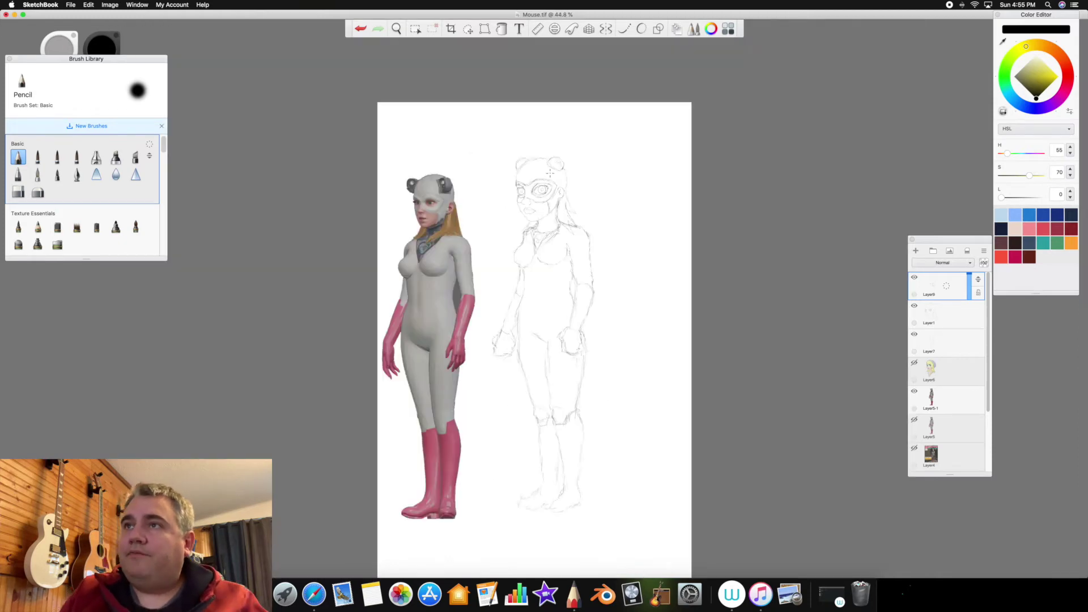
pyautogui.scroll(7, 544, 343)
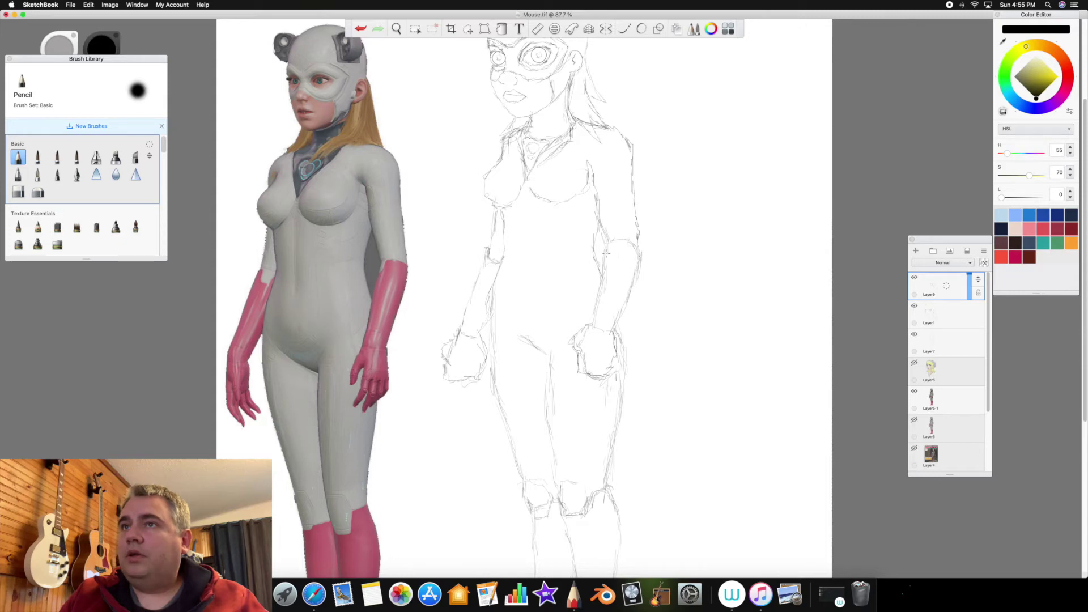
# - Pencil extra lines on the arms and torso and strengthen the outlines of both boots, adding toes, soles and heels
pyautogui.moveTo(618, 241); pyautogui.dragTo(639, 250)
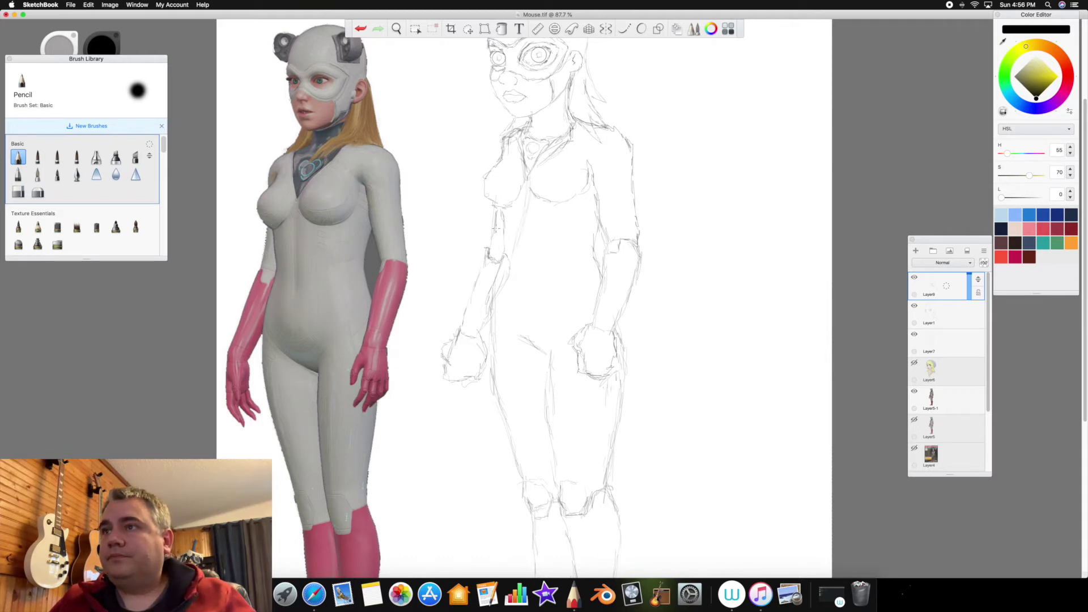
pyautogui.scroll(-5, 496, 229)
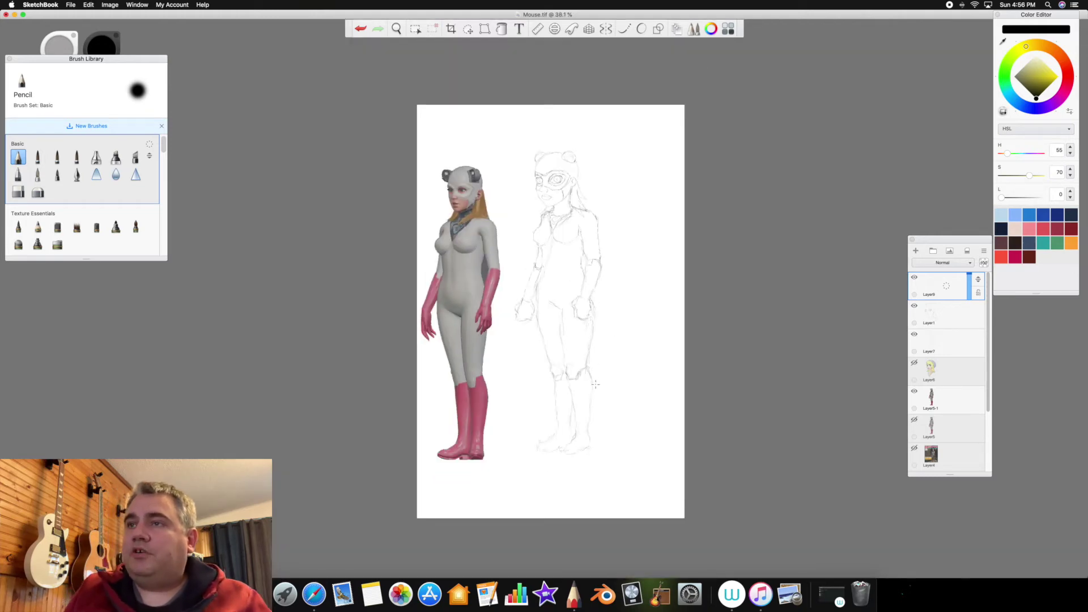
pyautogui.scroll(4, 580, 455)
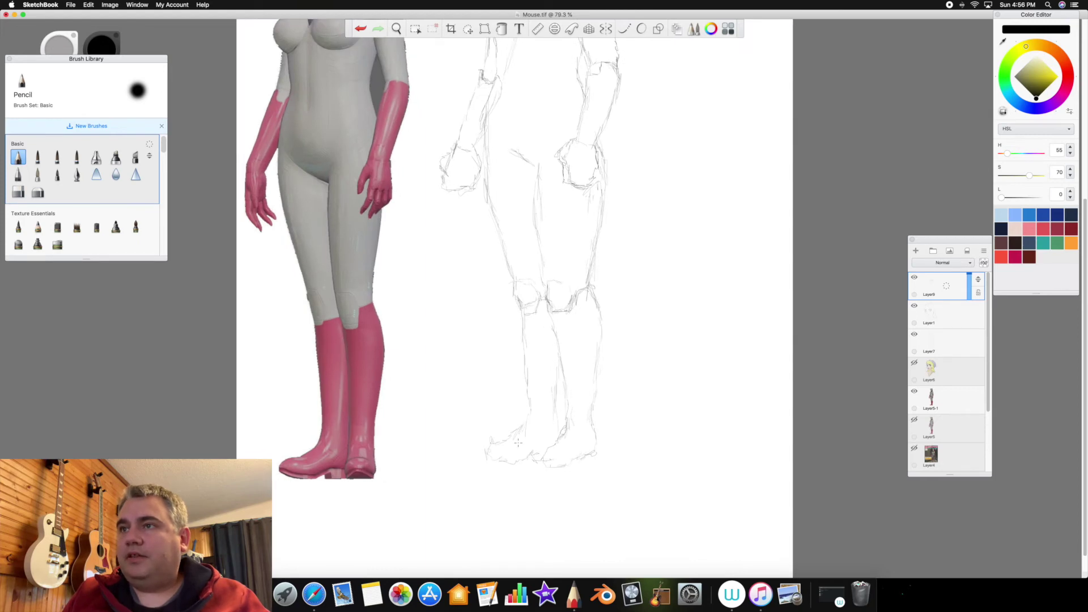
pyautogui.moveTo(563, 426)
pyautogui.mouseDown()
pyautogui.moveTo(542, 466)
pyautogui.moveTo(561, 472)
pyautogui.moveTo(583, 458)
pyautogui.mouseUp()
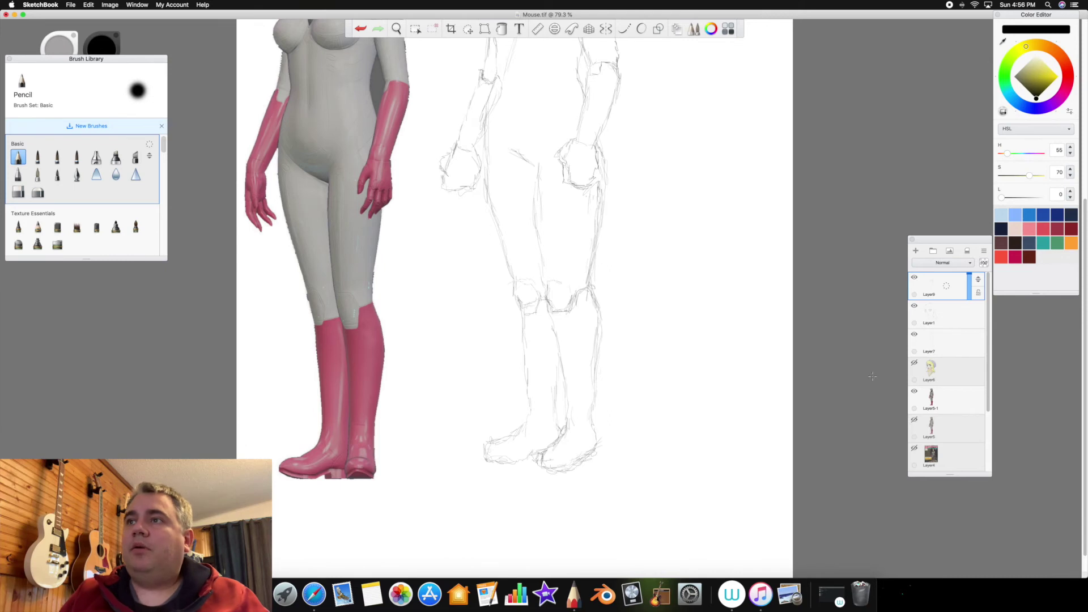
# - On Layer7, lasso the sketched near hand and scale it down slightly at the end of the forearm
pyautogui.click(941, 343)
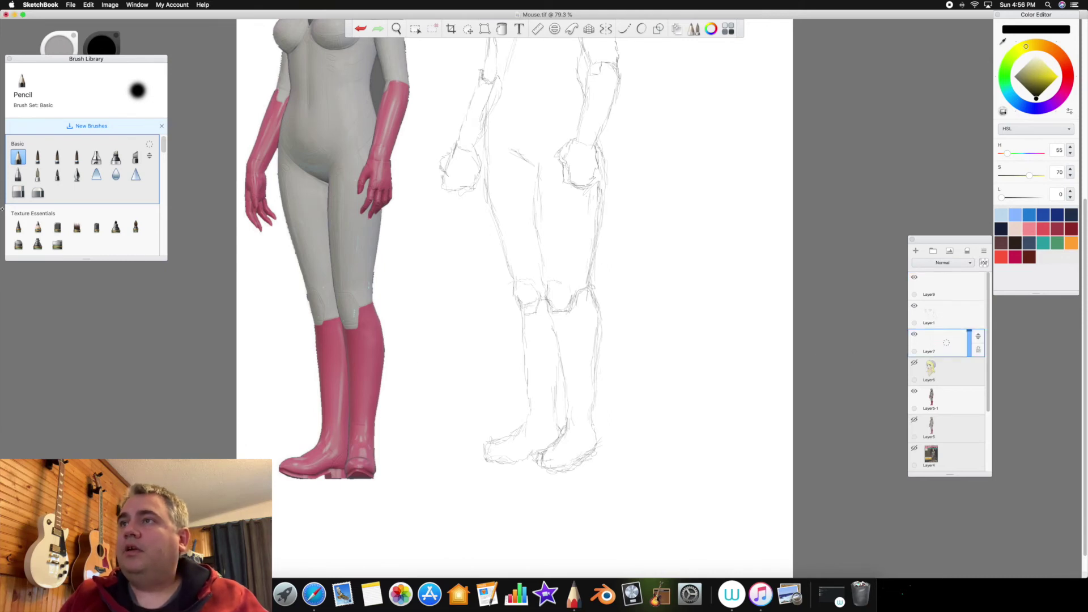
pyautogui.click(18, 192)
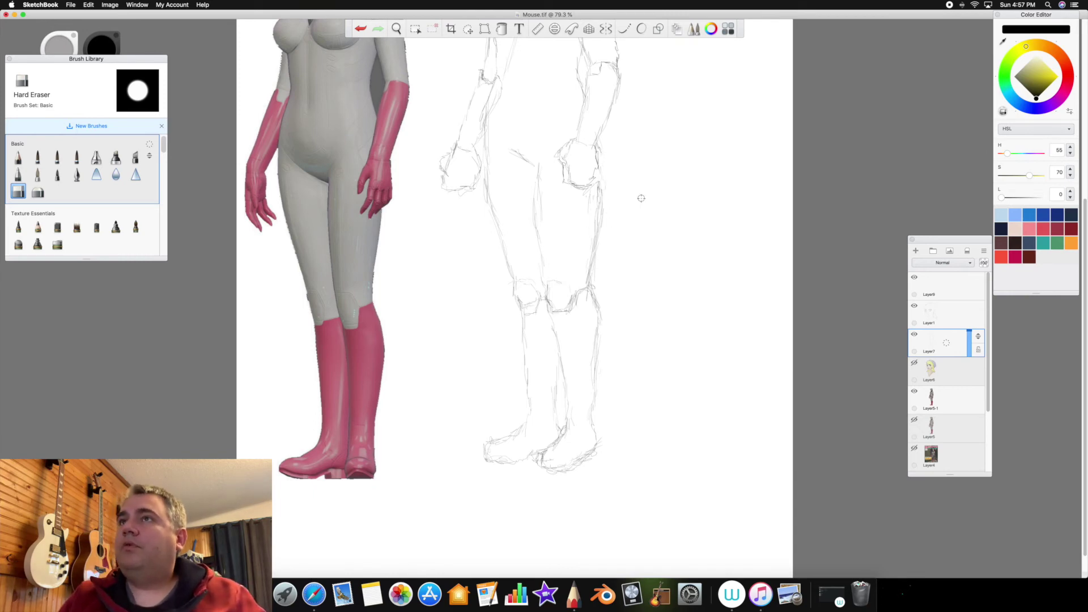
pyautogui.click(913, 334)
pyautogui.click(914, 334)
pyautogui.click(416, 28)
pyautogui.click(468, 29)
pyautogui.moveTo(565, 135)
pyautogui.mouseDown()
pyautogui.moveTo(610, 156)
pyautogui.moveTo(594, 190)
pyautogui.moveTo(564, 199)
pyautogui.moveTo(551, 142)
pyautogui.moveTo(566, 135)
pyautogui.mouseUp()
pyautogui.moveTo(545, 68); pyautogui.dragTo(559, 89)
pyautogui.moveTo(578, 128); pyautogui.dragTo(582, 117)
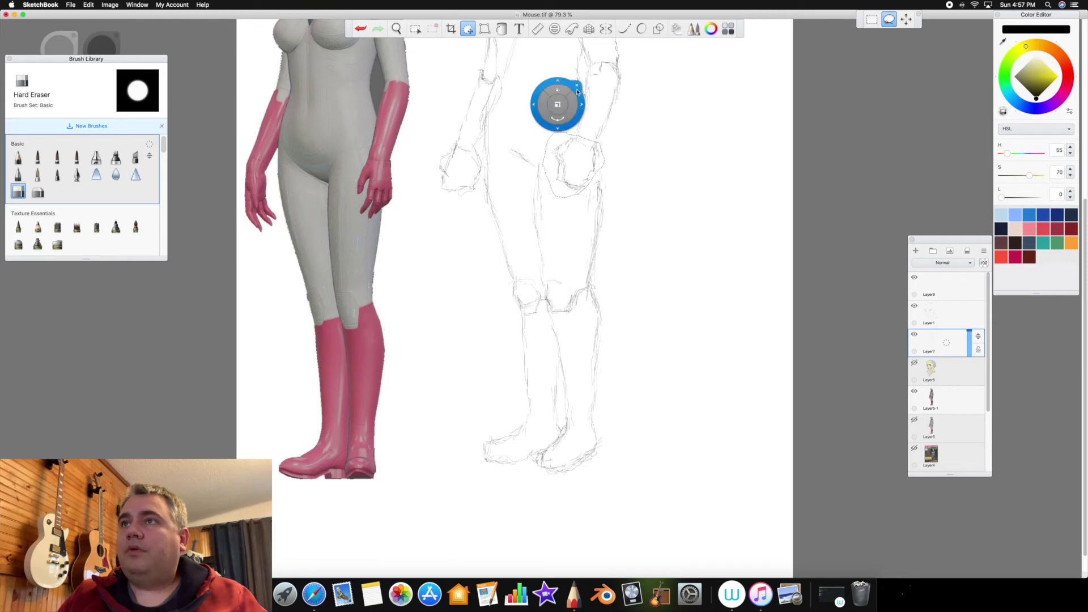
pyautogui.click(492, 64)
# - Lasso the sketched far hand, scale it down slightly and reposition it against the wrist
pyautogui.moveTo(448, 139)
pyautogui.mouseDown()
pyautogui.moveTo(481, 157)
pyautogui.moveTo(474, 203)
pyautogui.moveTo(445, 203)
pyautogui.moveTo(427, 181)
pyautogui.moveTo(446, 140)
pyautogui.mouseUp()
pyautogui.moveTo(501, 192); pyautogui.dragTo(531, 230)
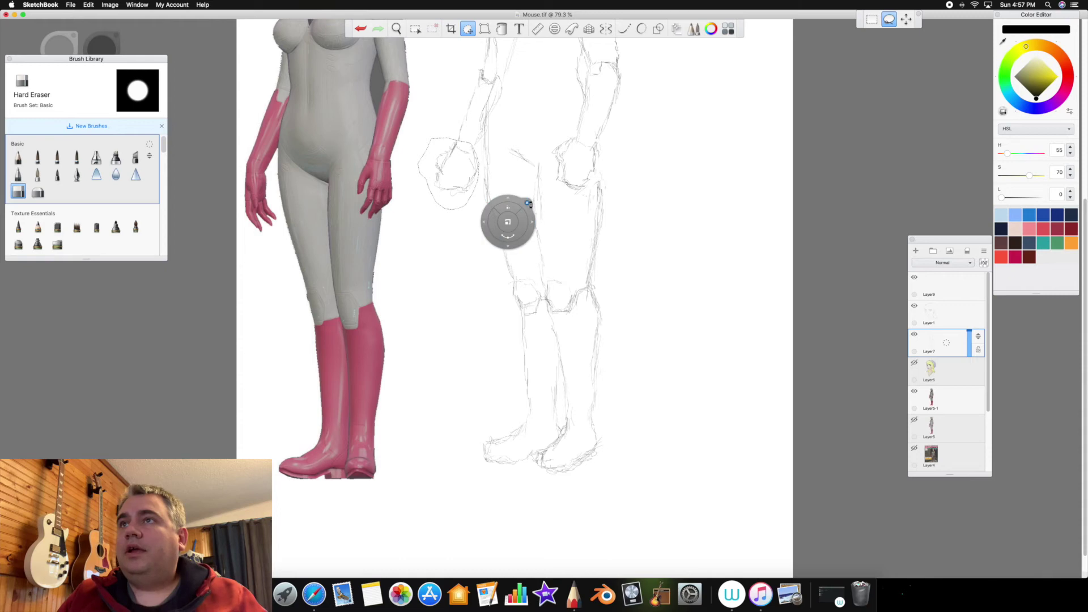
pyautogui.click(527, 204)
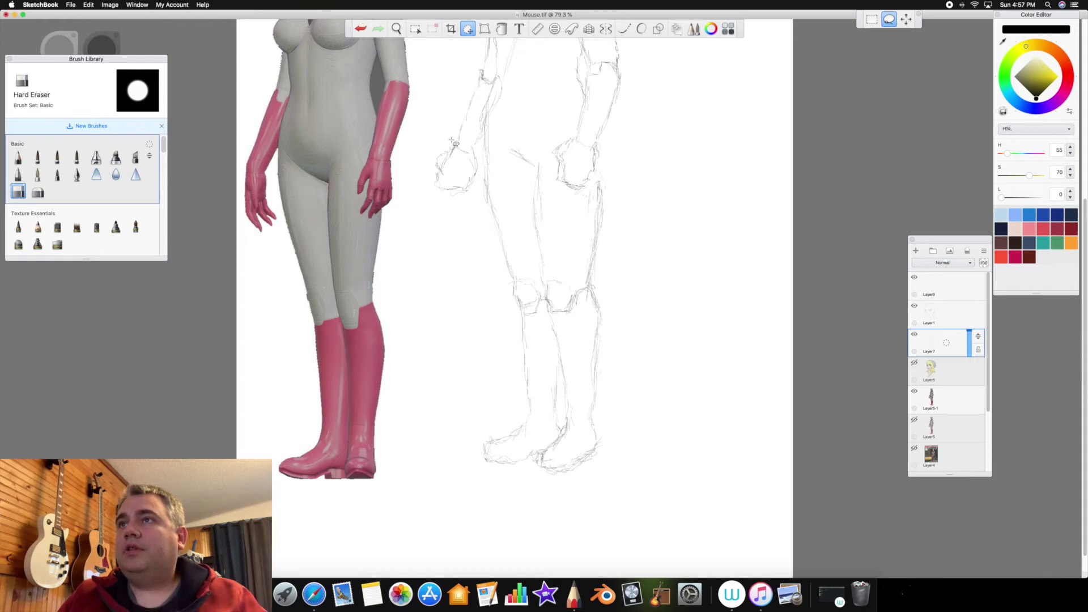
pyautogui.moveTo(444, 139)
pyautogui.mouseDown()
pyautogui.moveTo(476, 150)
pyautogui.moveTo(485, 188)
pyautogui.moveTo(424, 196)
pyautogui.moveTo(445, 140)
pyautogui.mouseUp()
pyautogui.moveTo(486, 239); pyautogui.dragTo(488, 232)
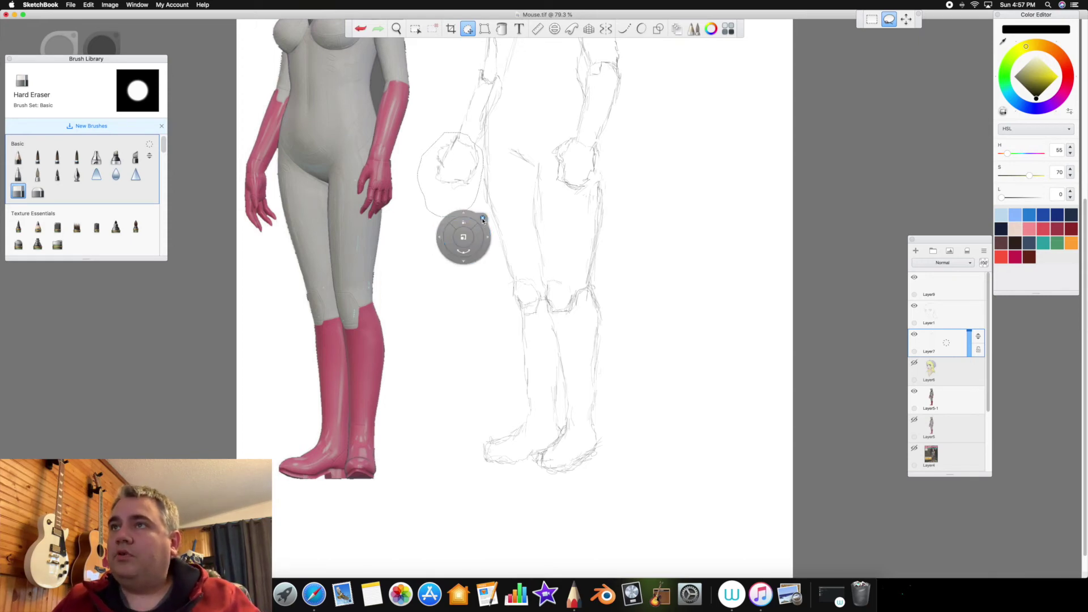
pyautogui.click(482, 218)
pyautogui.scroll(-5, 470, 223)
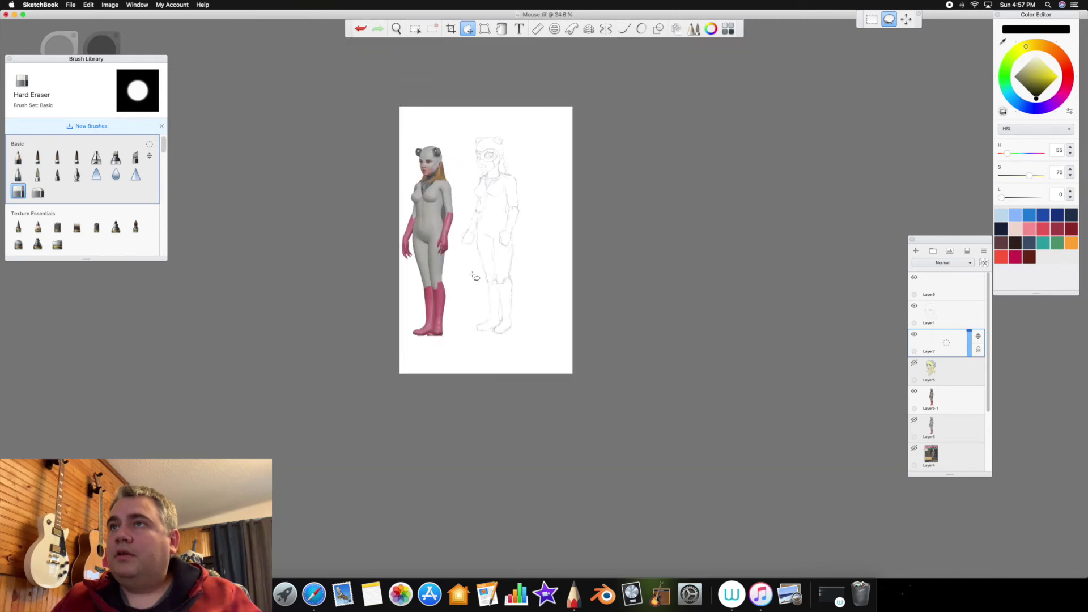
pyautogui.scroll(2, 462, 201)
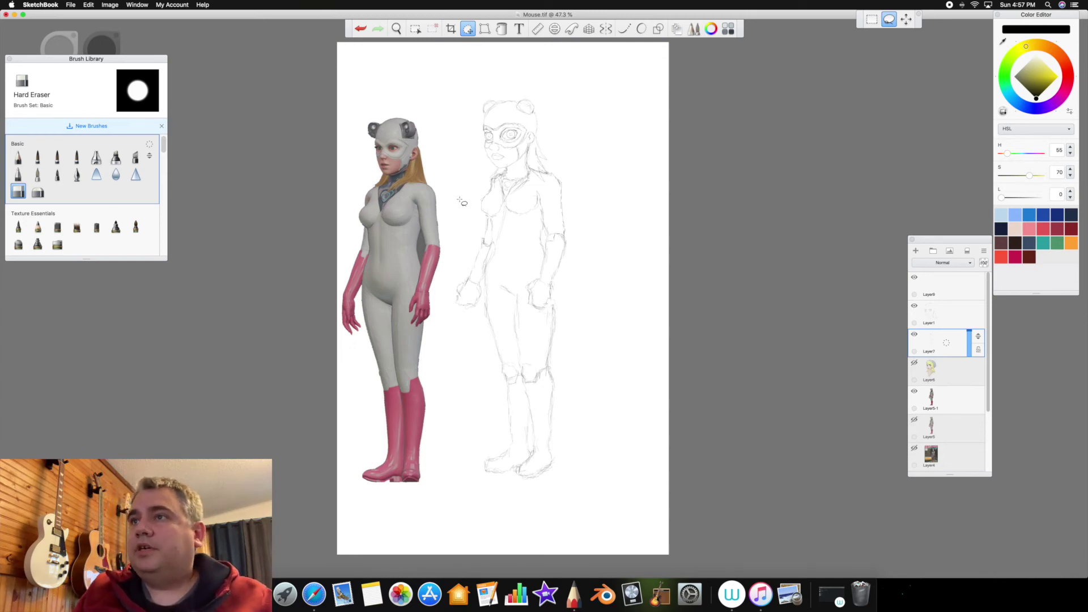
# - Merge the upper pencil layers Layer8 and Layer1 into Layer7 and duplicate the coloured head layer Layer6
pyautogui.click(20, 158)
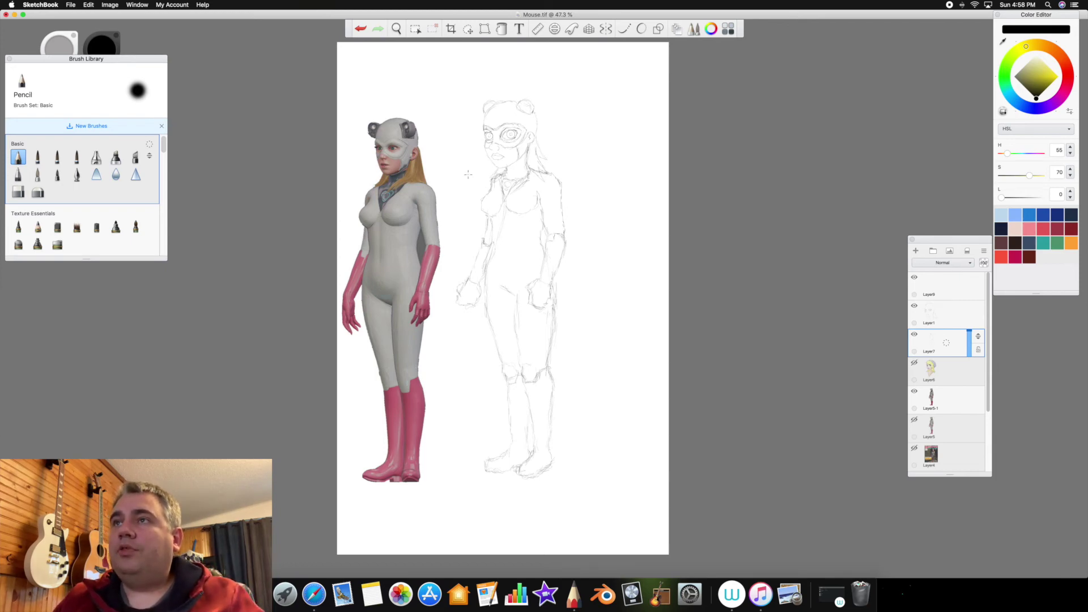
pyautogui.scroll(5, 498, 148)
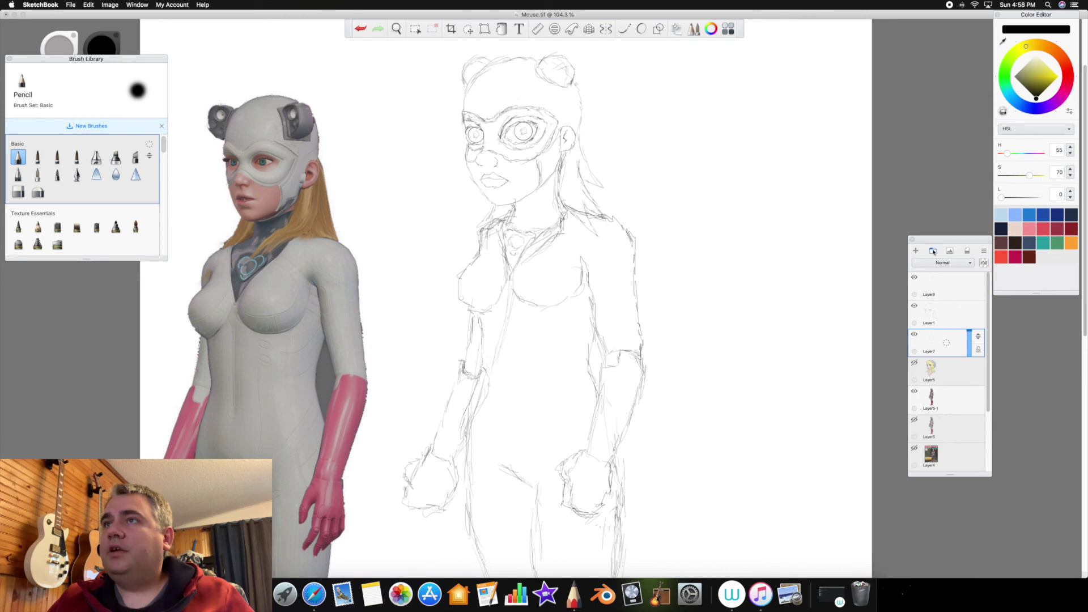
pyautogui.scroll(-1, 931, 290)
pyautogui.click(914, 277)
pyautogui.click(914, 277)
pyautogui.moveTo(926, 280)
pyautogui.mouseDown()
pyautogui.moveTo(927, 310)
pyautogui.moveTo(925, 292)
pyautogui.mouseUp()
pyautogui.click(939, 315)
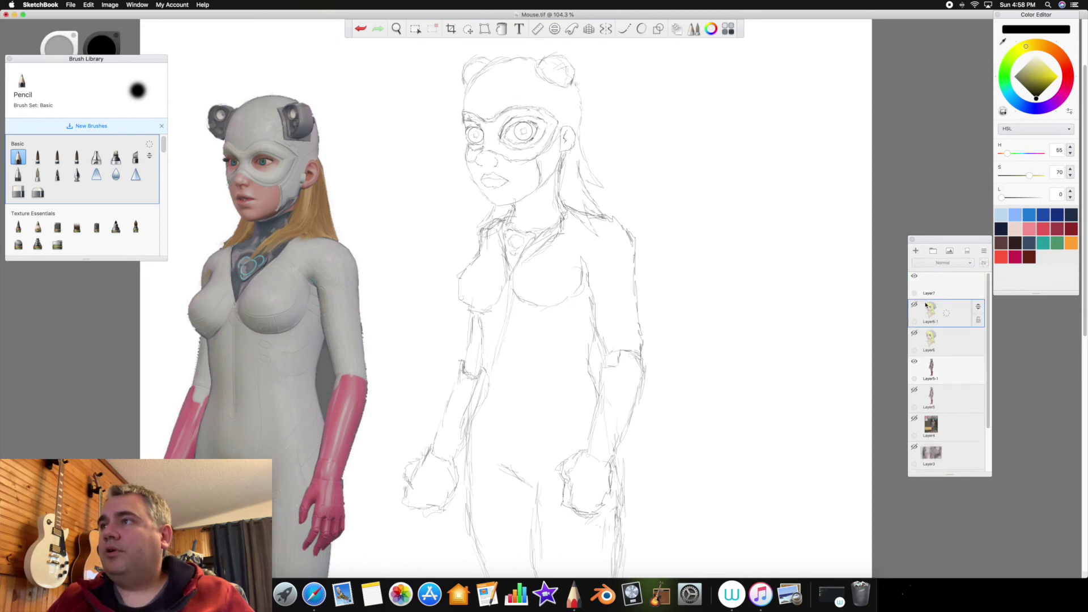
# - Show the duplicated coloured head layer, Layer6-1, and move the head over the rendered reference figure's head and chest
pyautogui.click(915, 305)
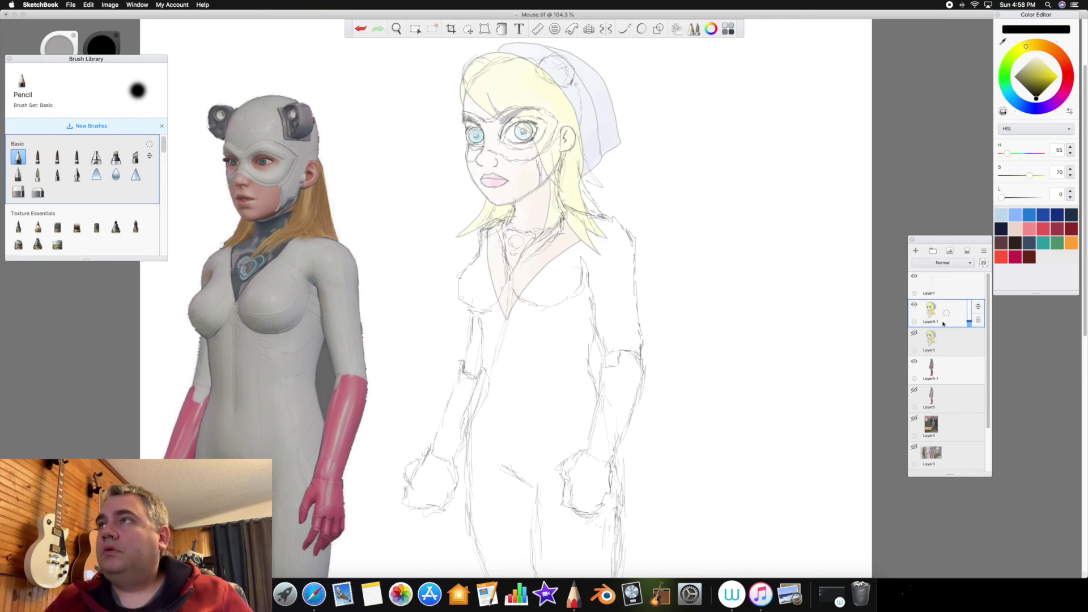
pyautogui.click(468, 29)
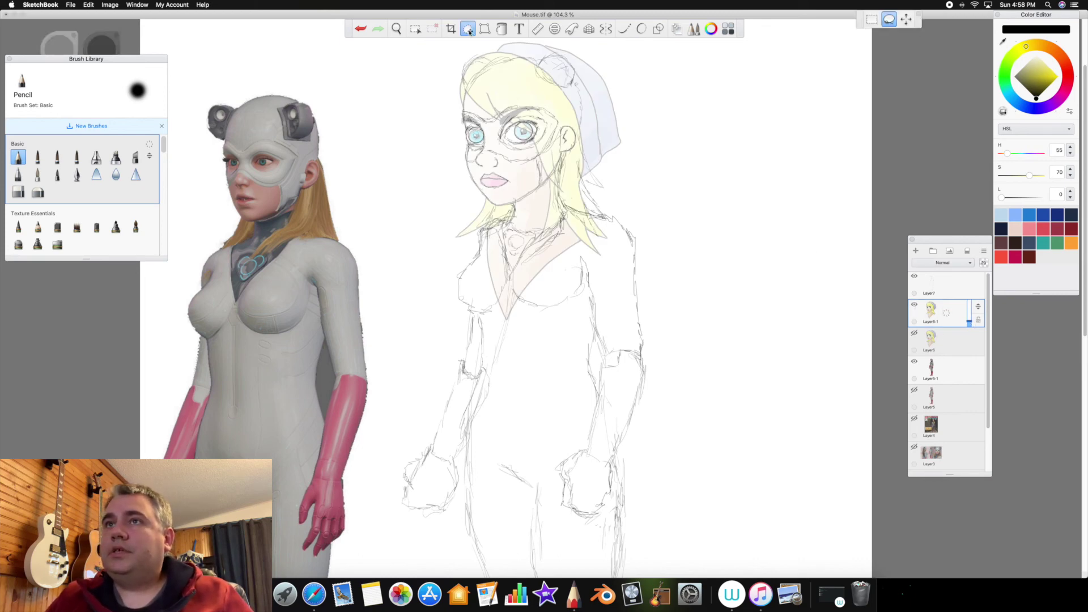
pyautogui.click(906, 19)
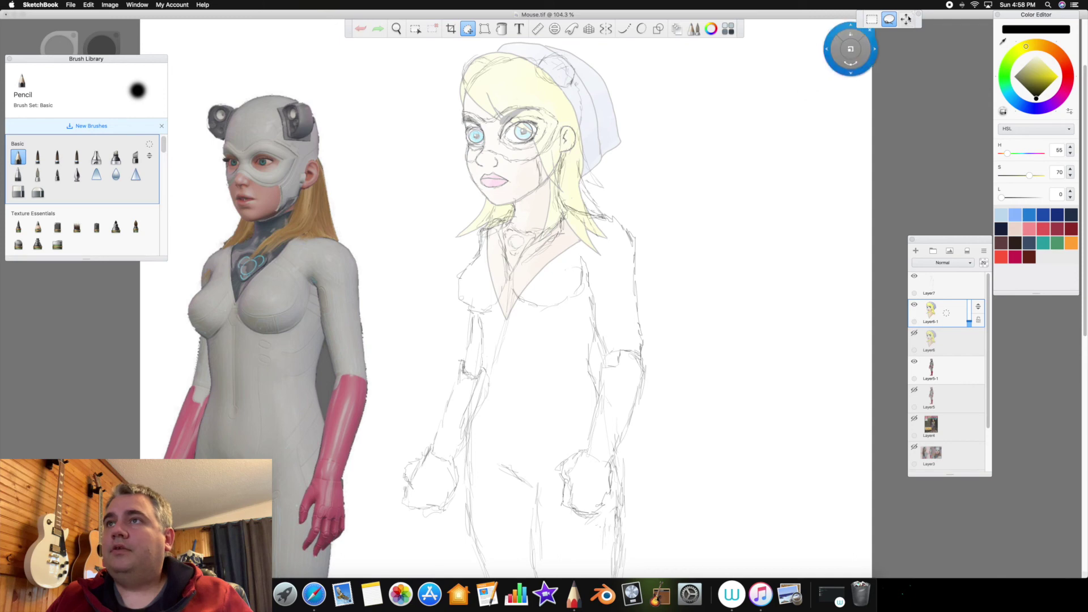
pyautogui.moveTo(722, 117); pyautogui.dragTo(462, 148)
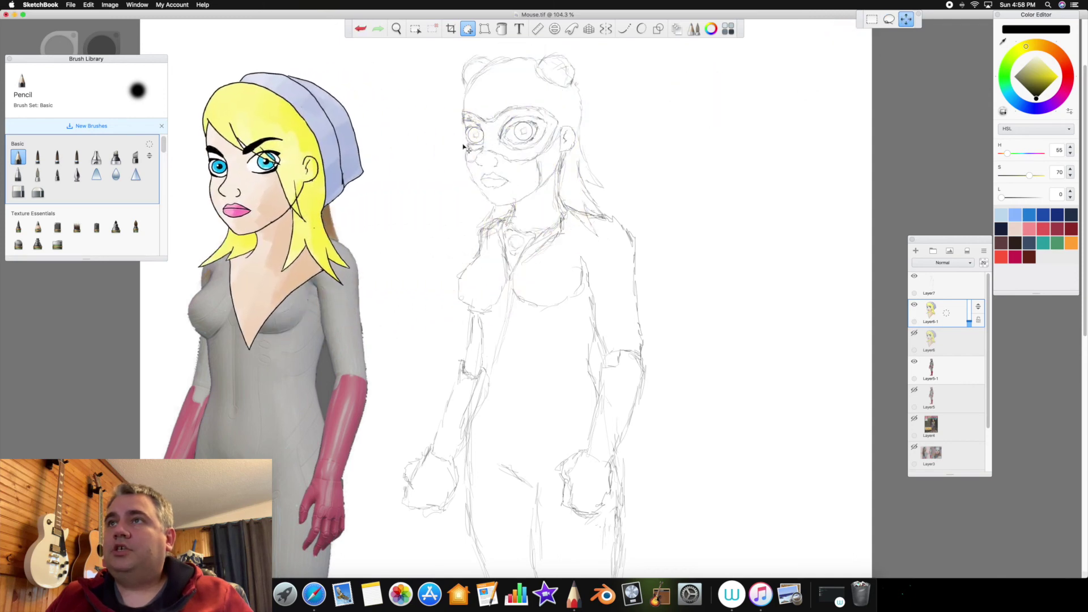
pyautogui.scroll(-4, 504, 142)
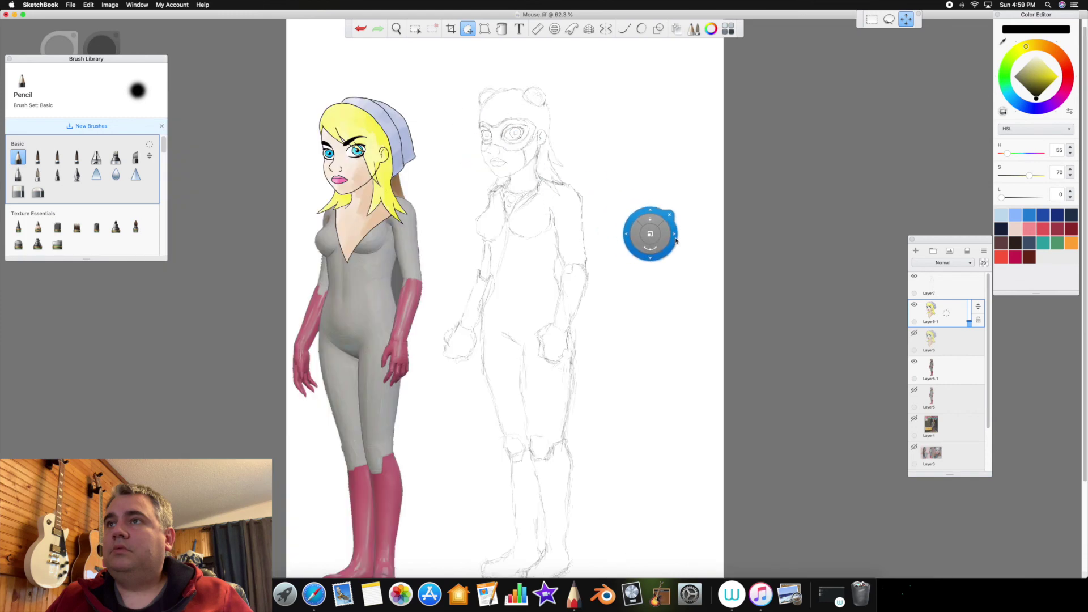
pyautogui.scroll(-1, 675, 242)
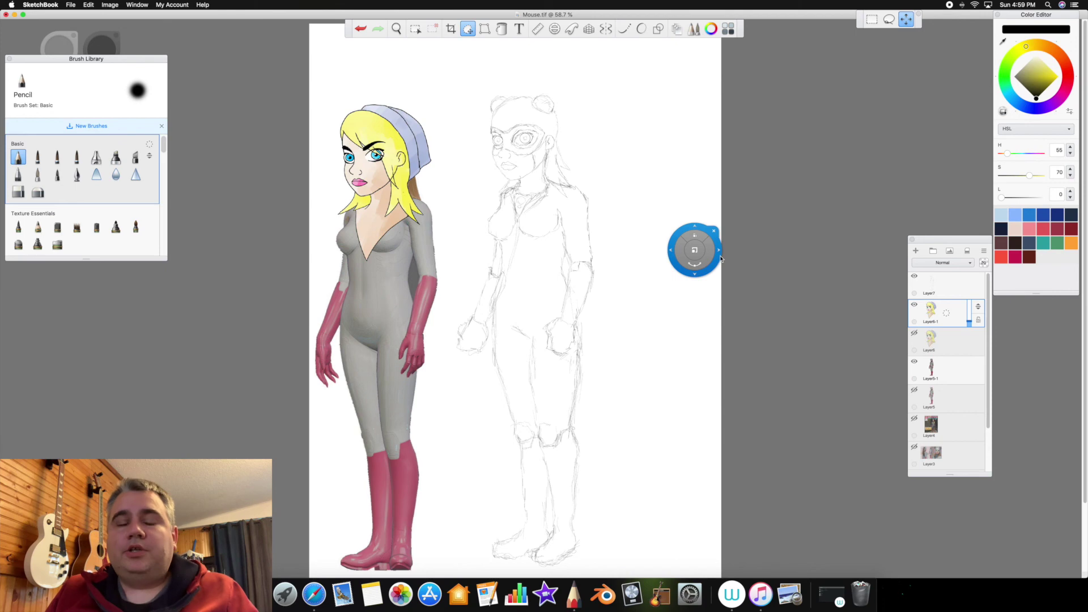
pyautogui.click(714, 232)
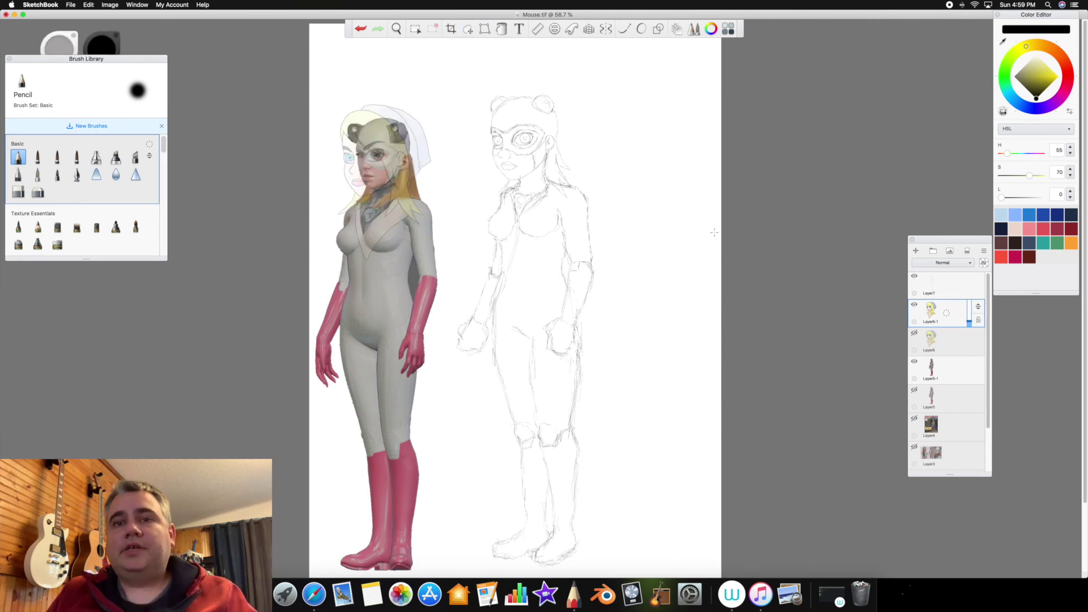